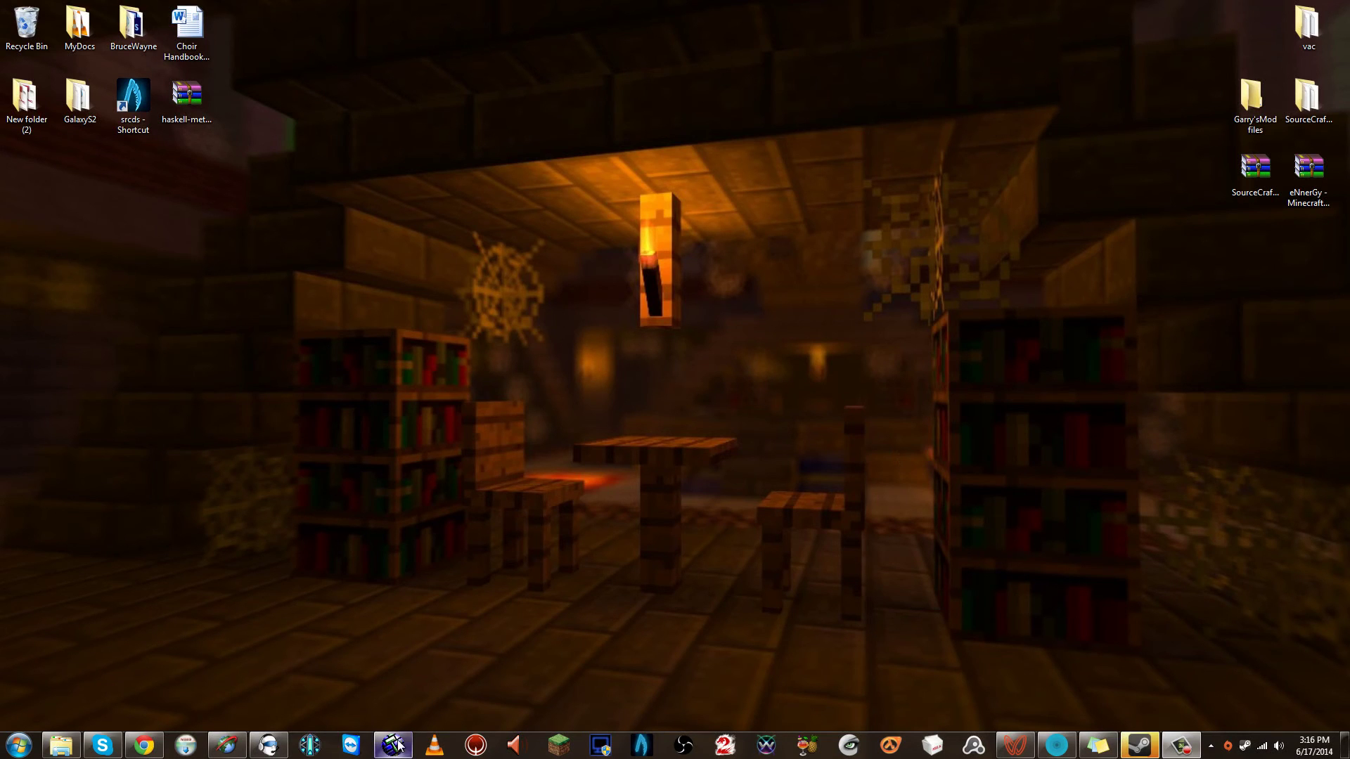
Restore the Hammer window from the taskbar and open Tools > Options
mouse_move(402, 753)
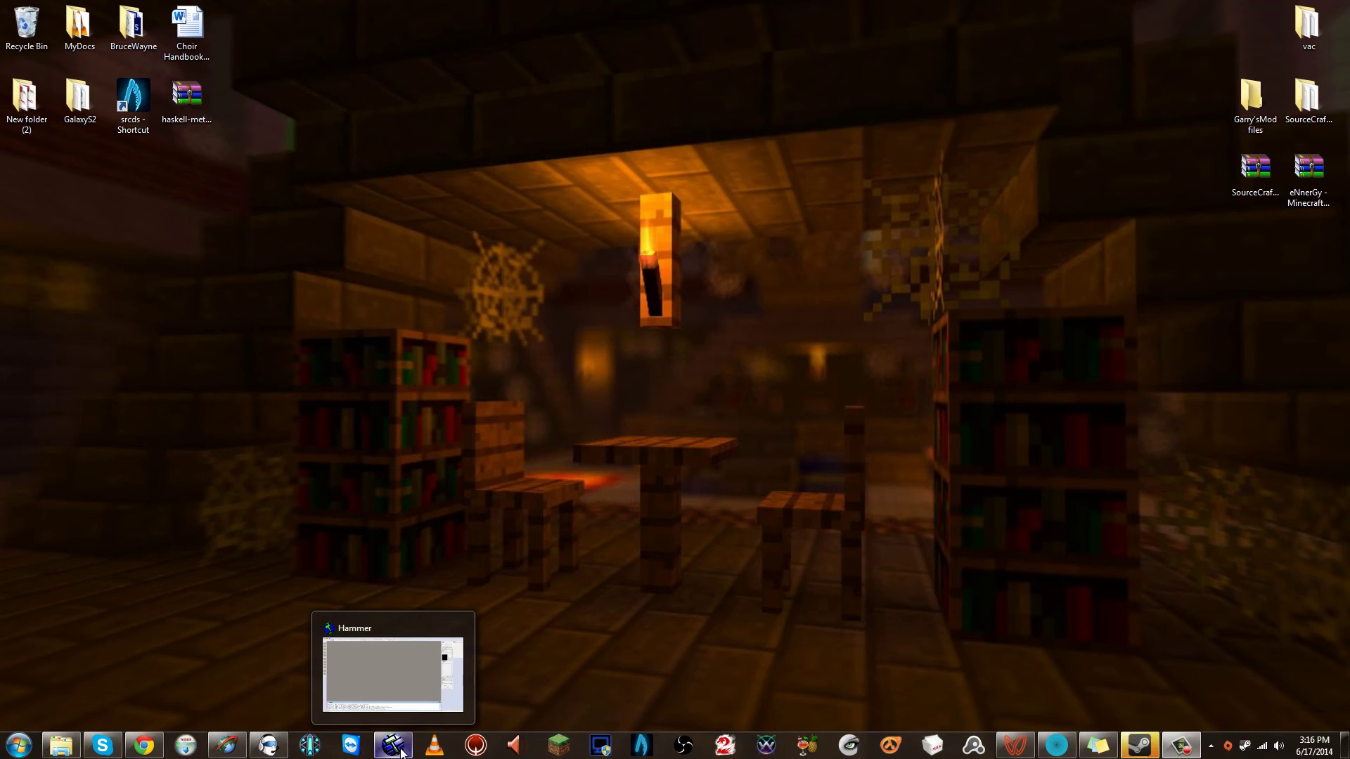
click(588, 650)
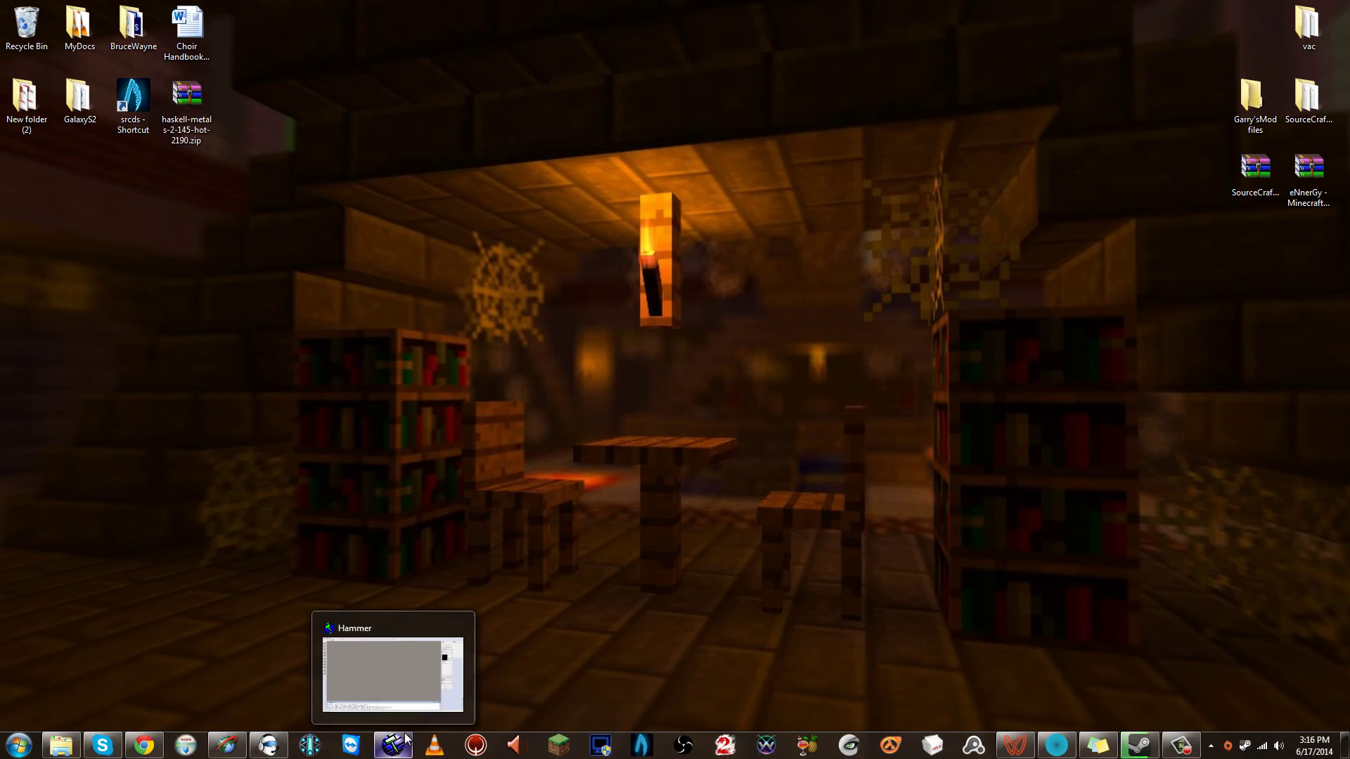
click(407, 743)
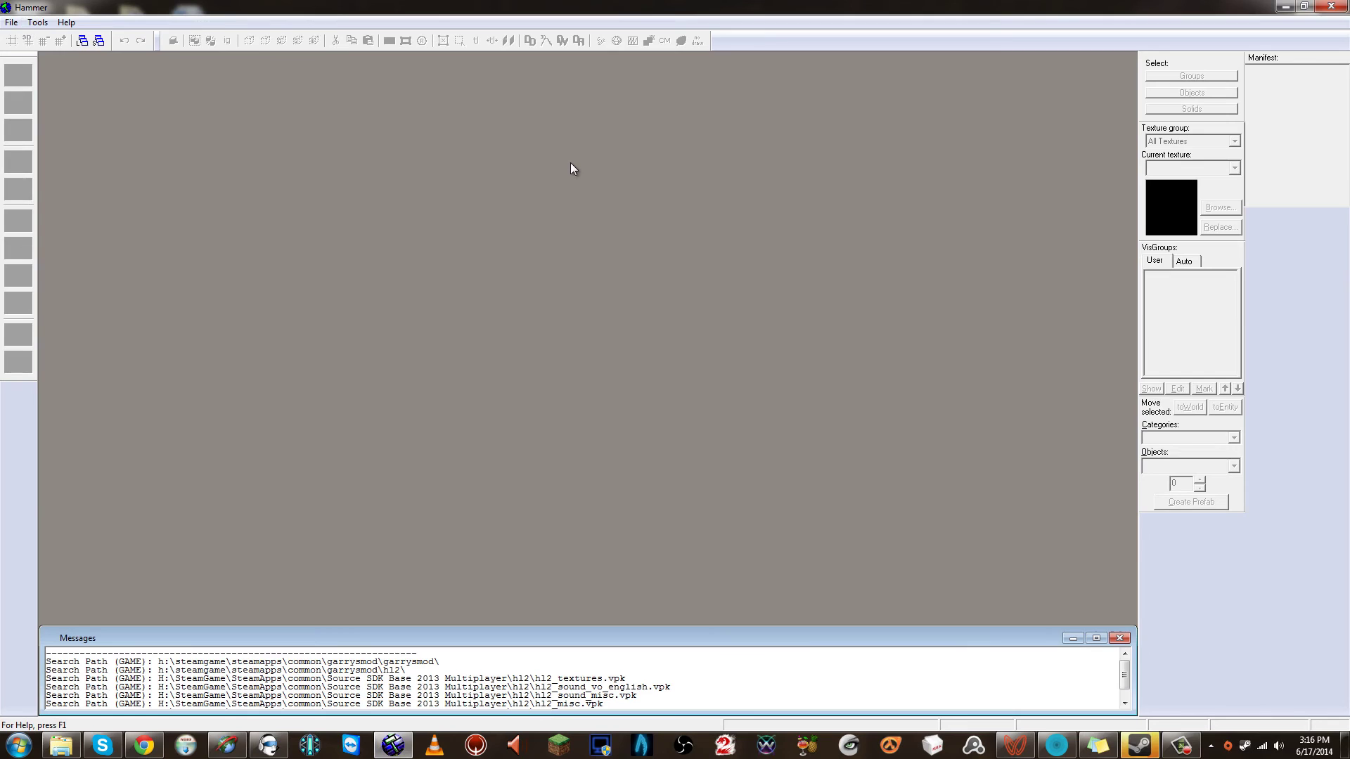
click(11, 22)
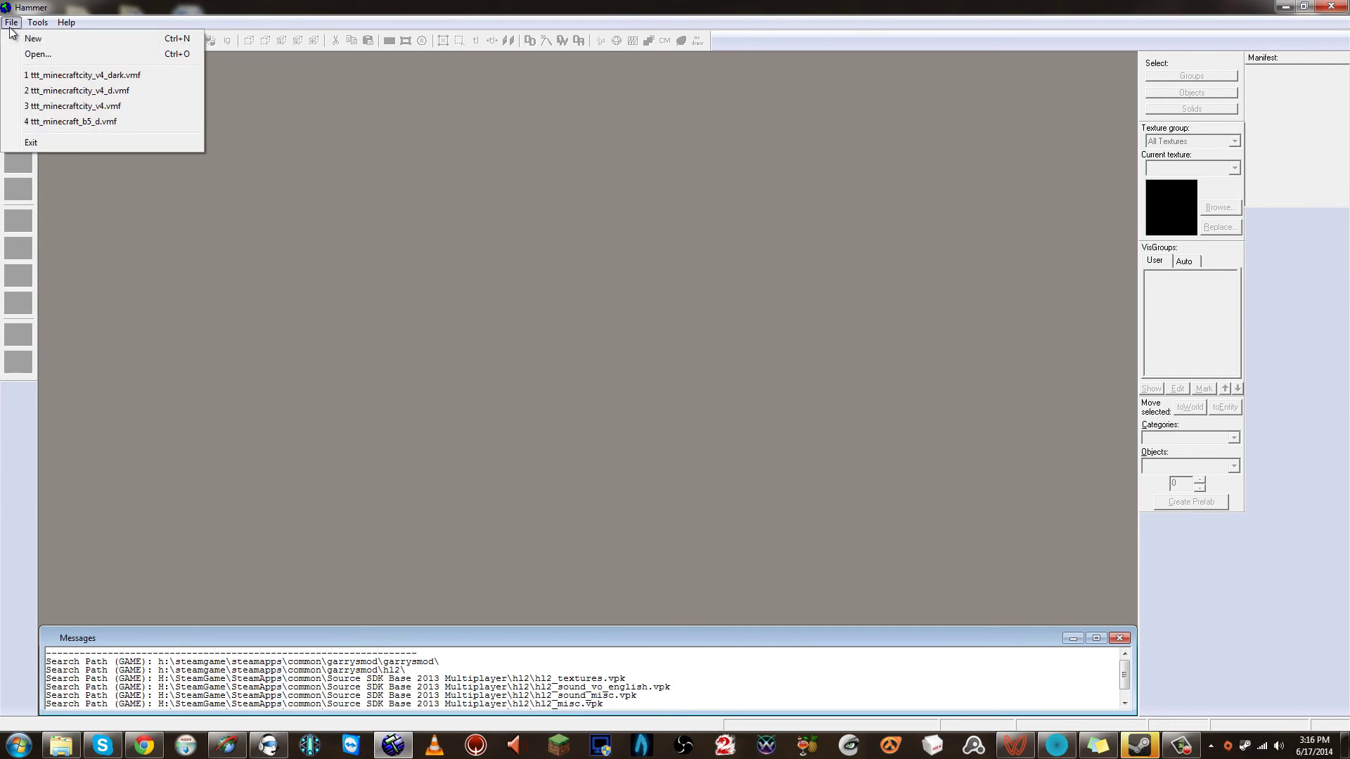
click(38, 22)
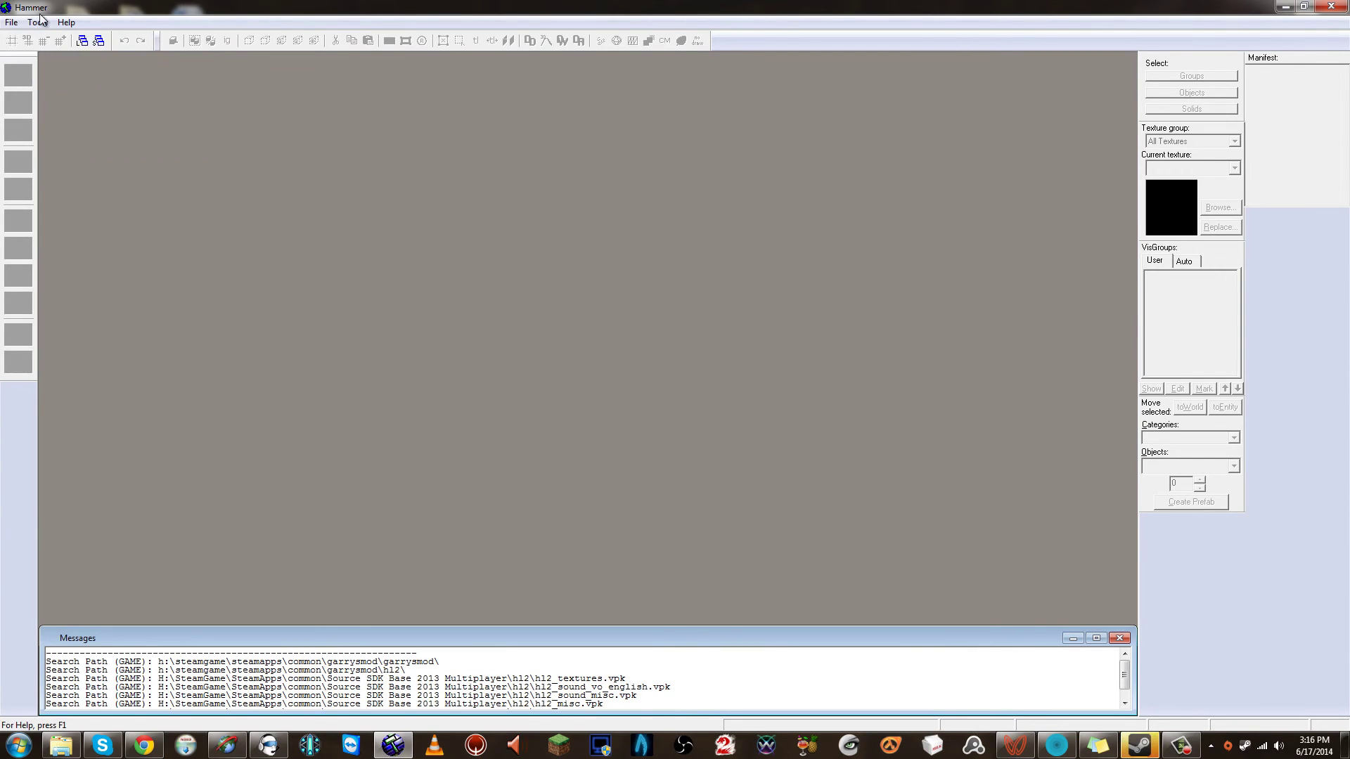
click(38, 21)
Remove the old Garry's Mod game configuration through the Edit configurations manager
click(65, 54)
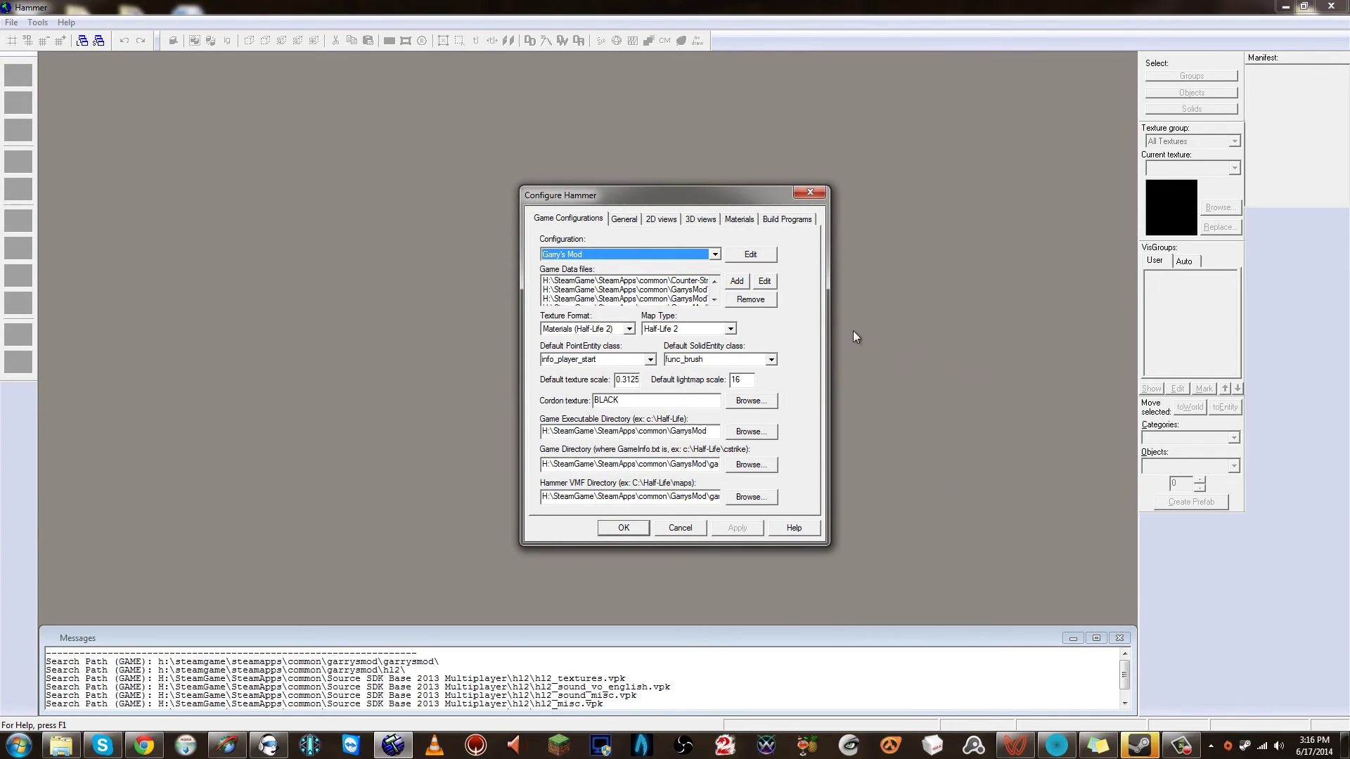
click(714, 253)
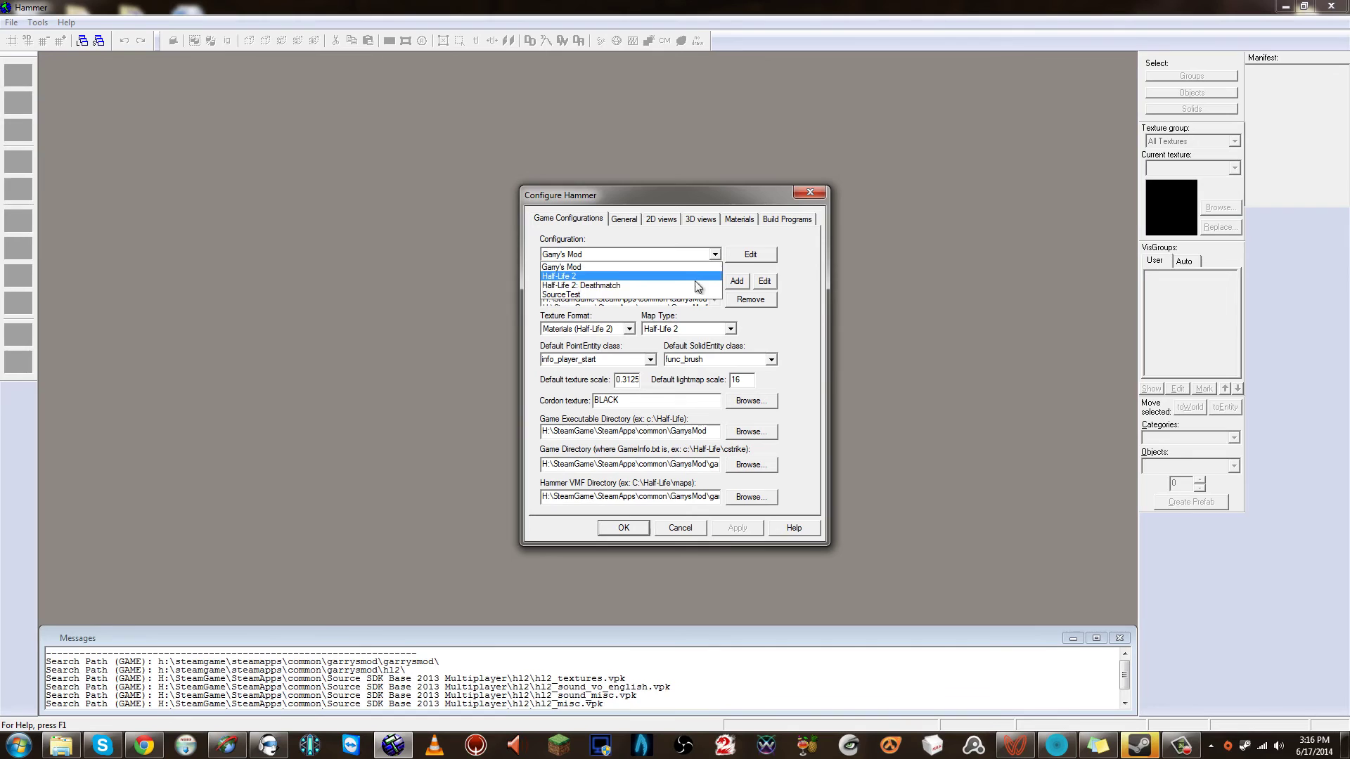
click(700, 267)
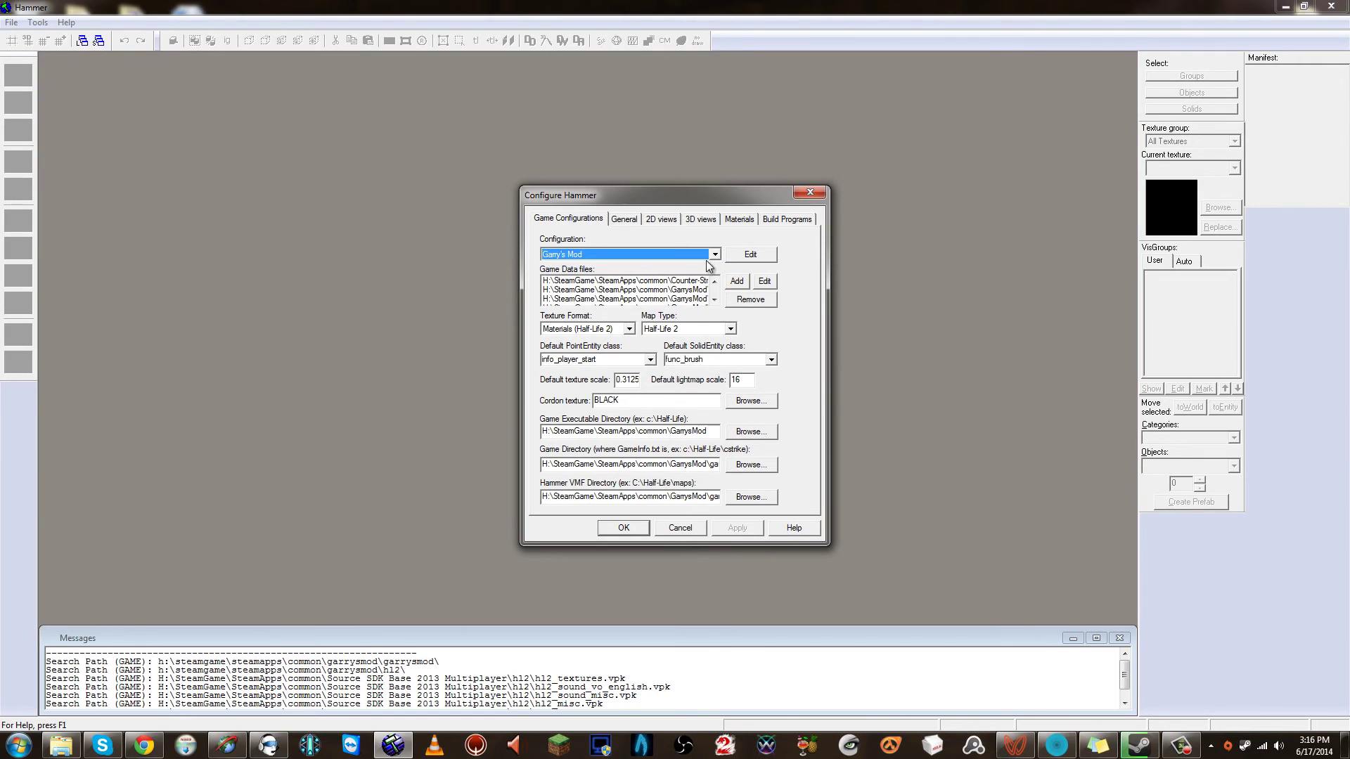
click(748, 299)
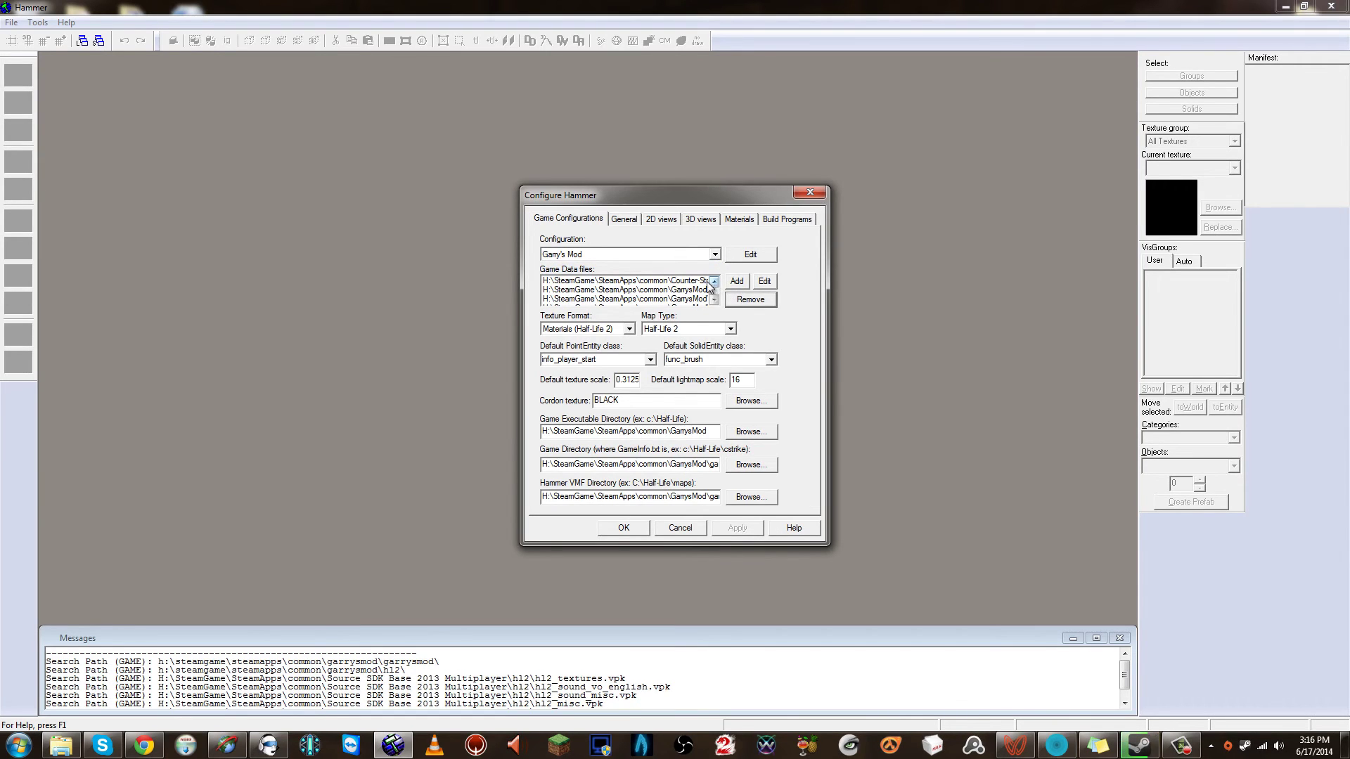
click(749, 254)
click(735, 364)
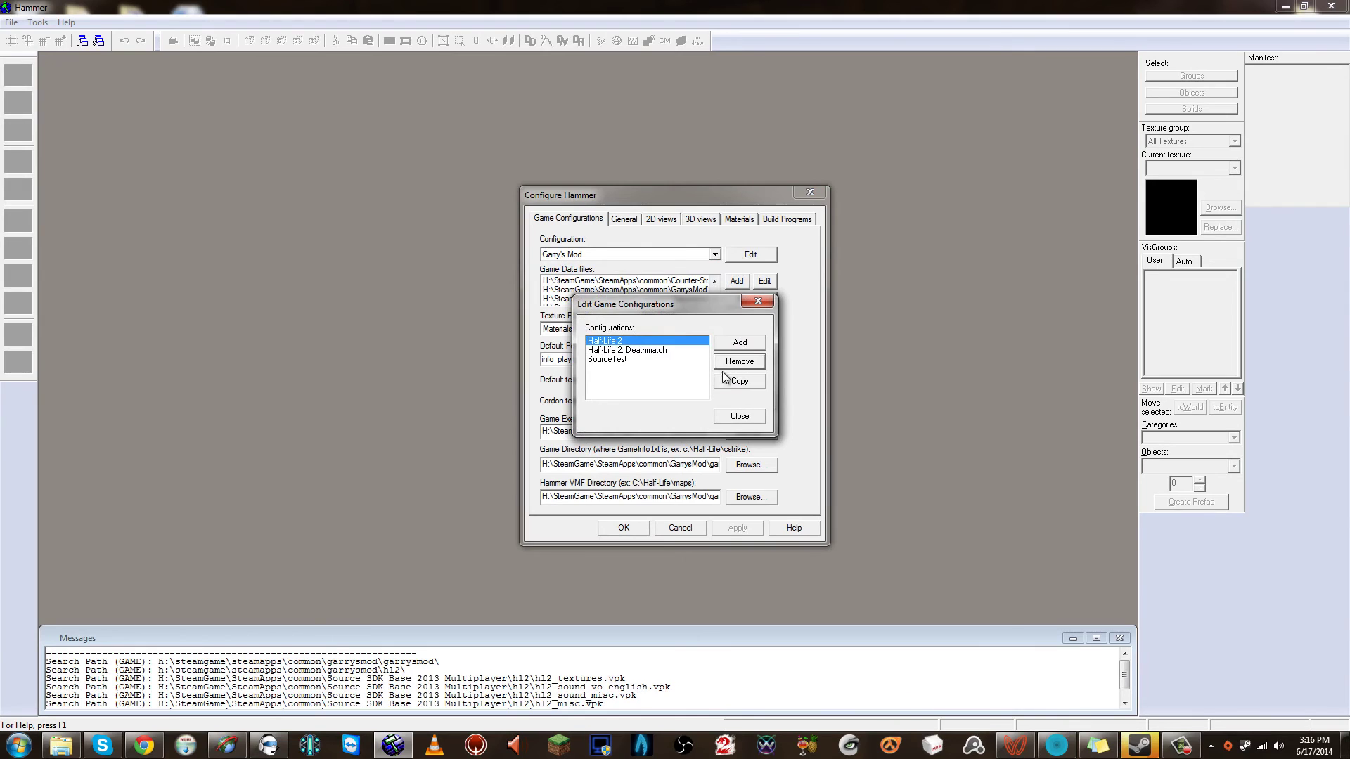
click(683, 342)
key(Return)
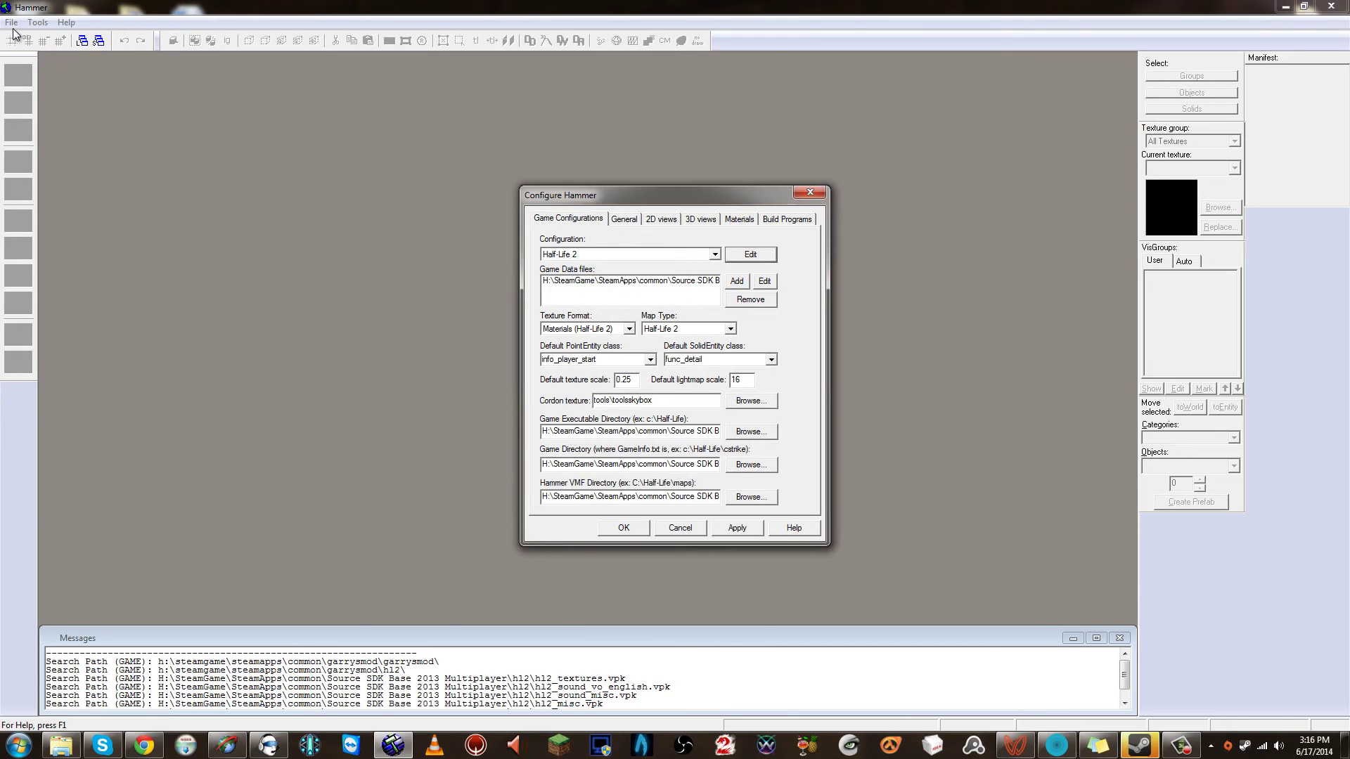
Add a new configuration named 'Garry's Mod' and select it in the Configuration dropdown
click(737, 257)
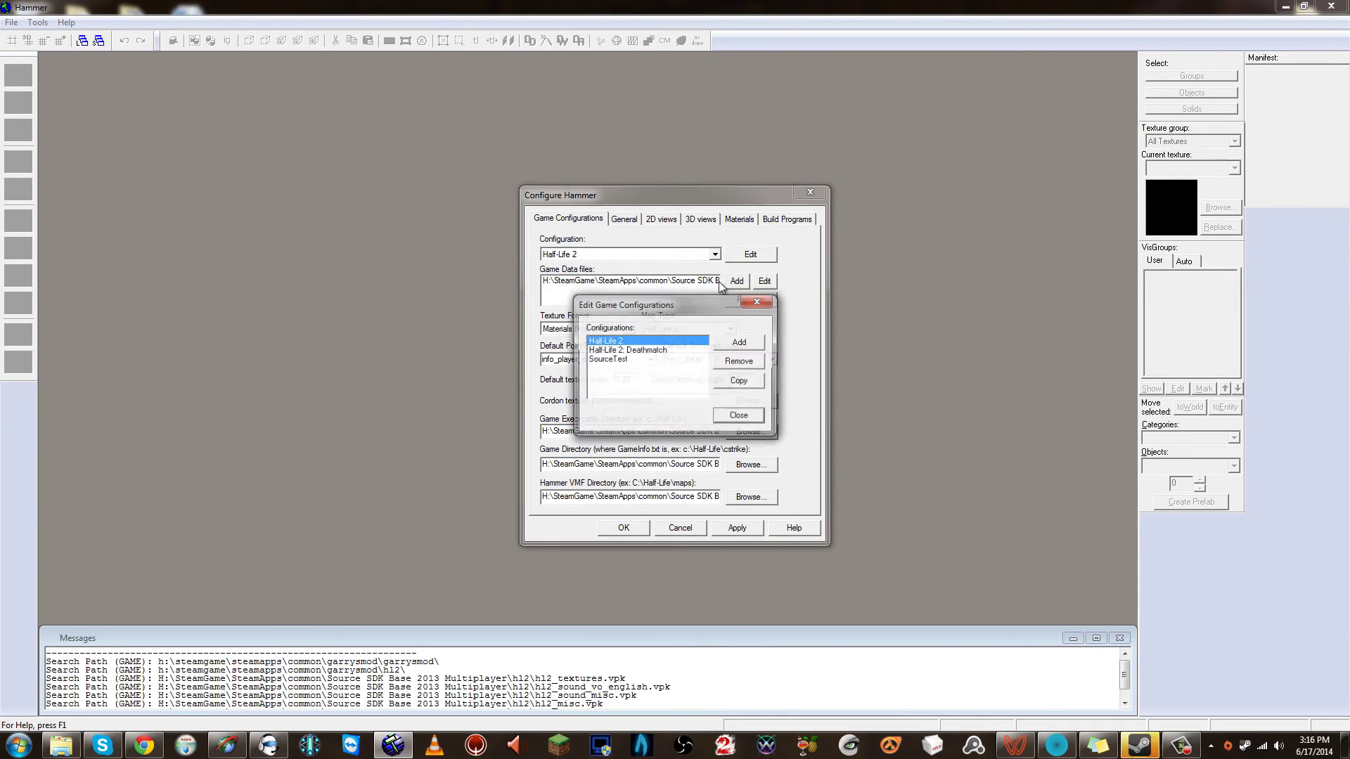
click(736, 347)
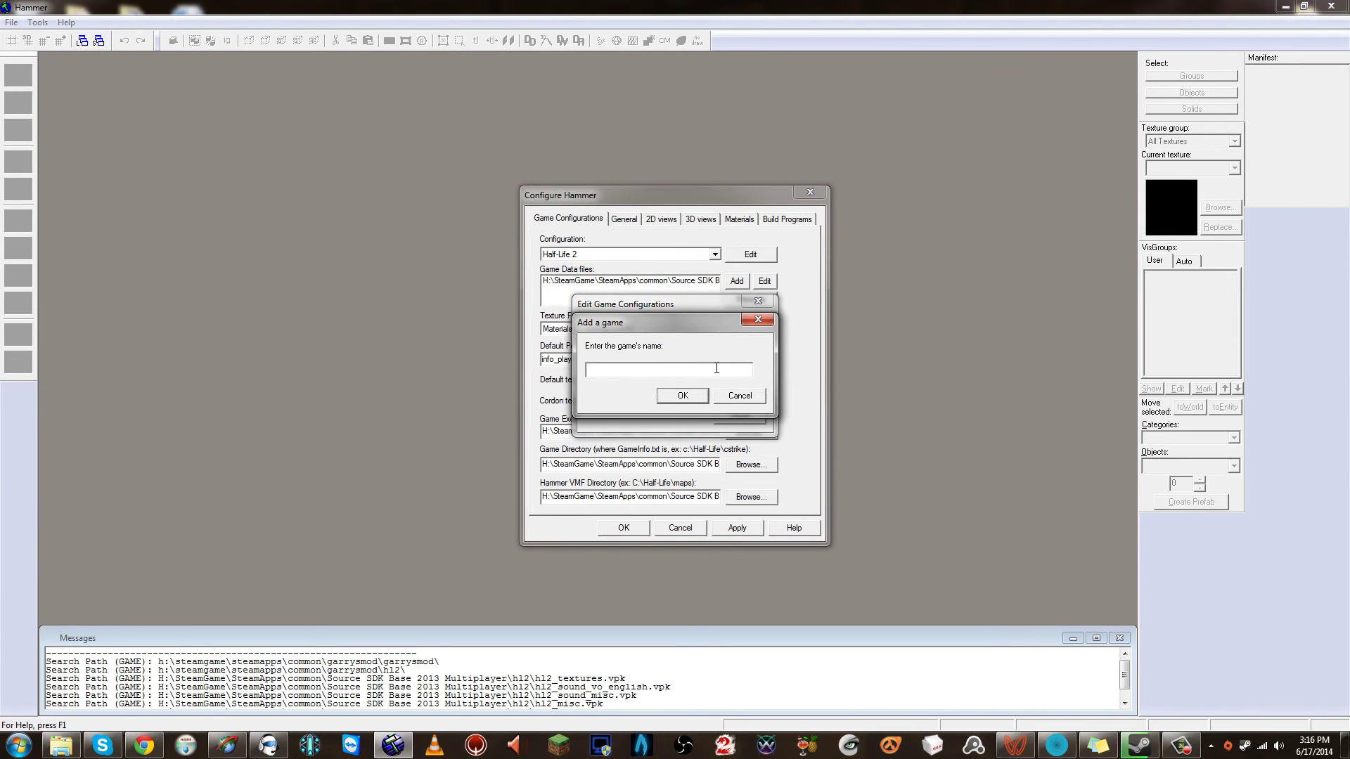
text(Garry's Mod)
key(Return)
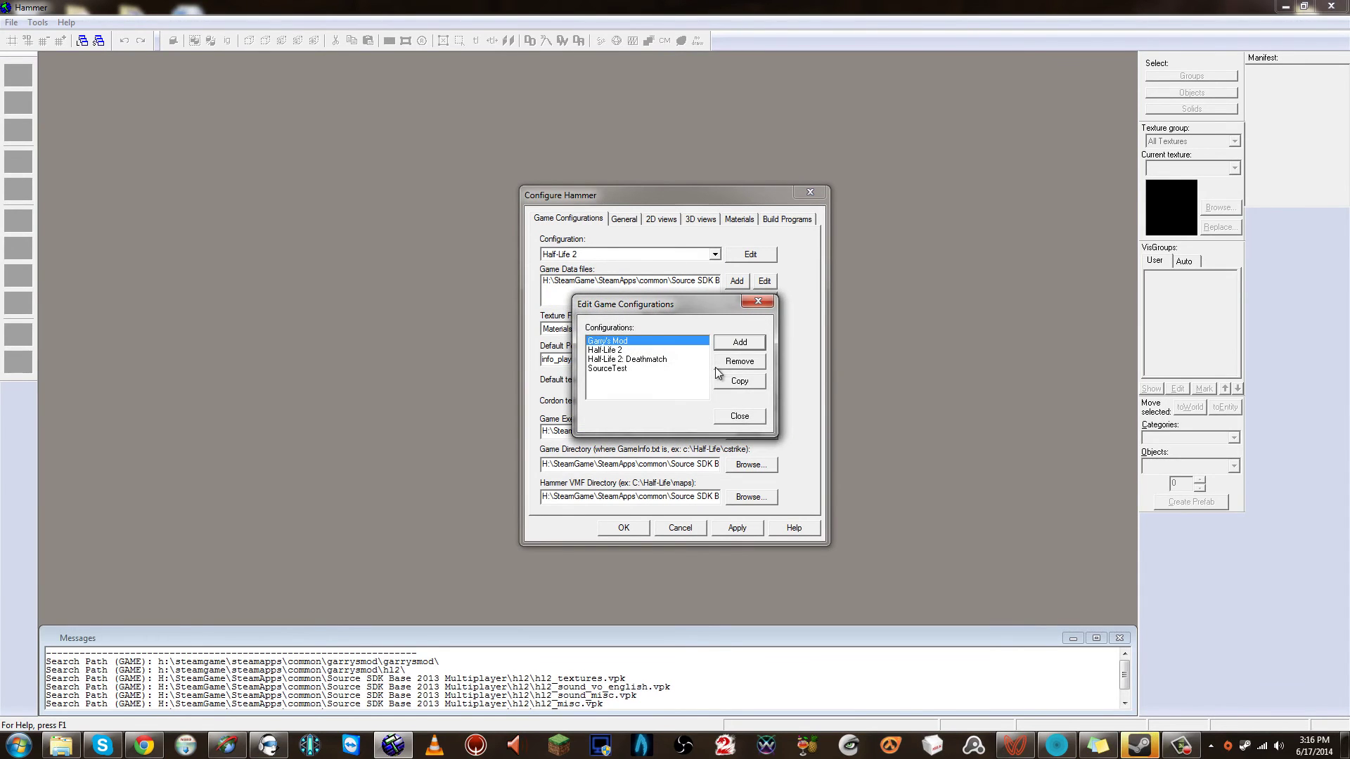
key(Escape)
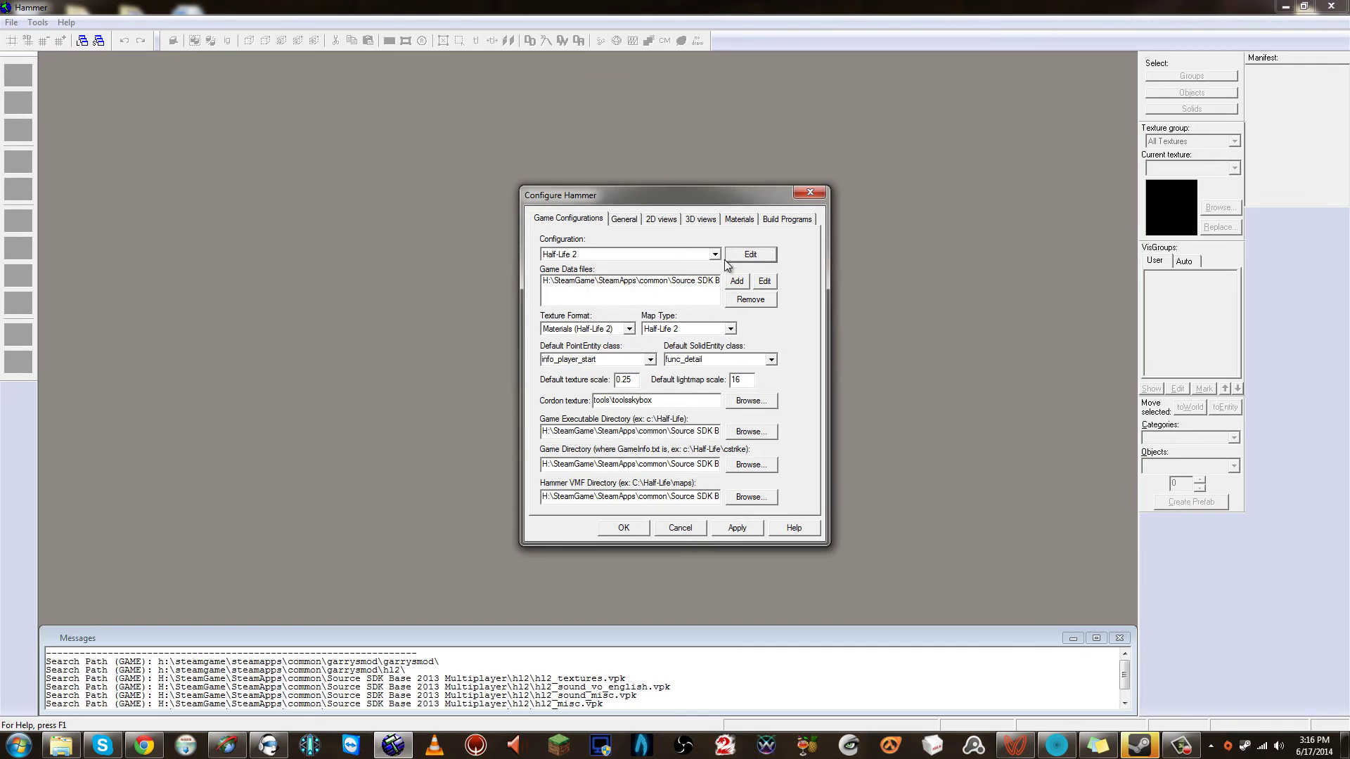
click(715, 255)
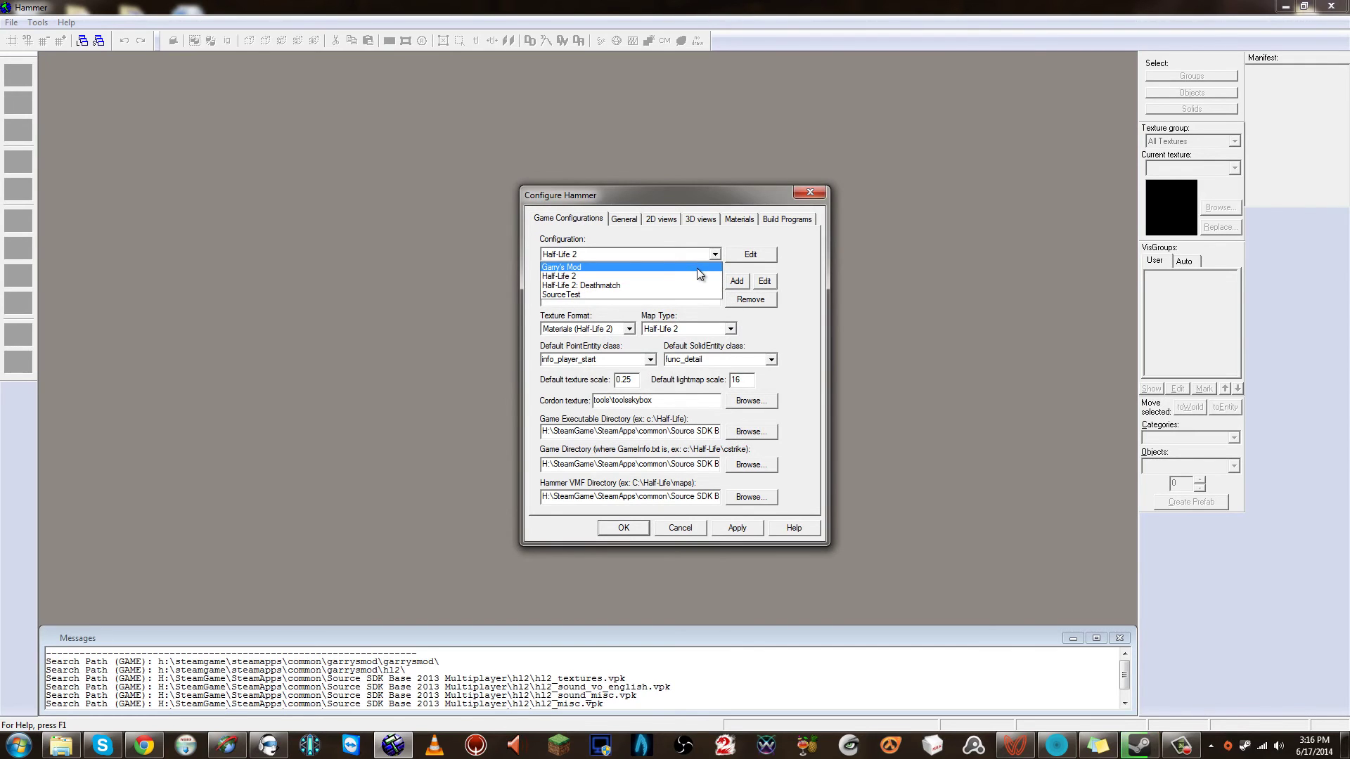
click(698, 267)
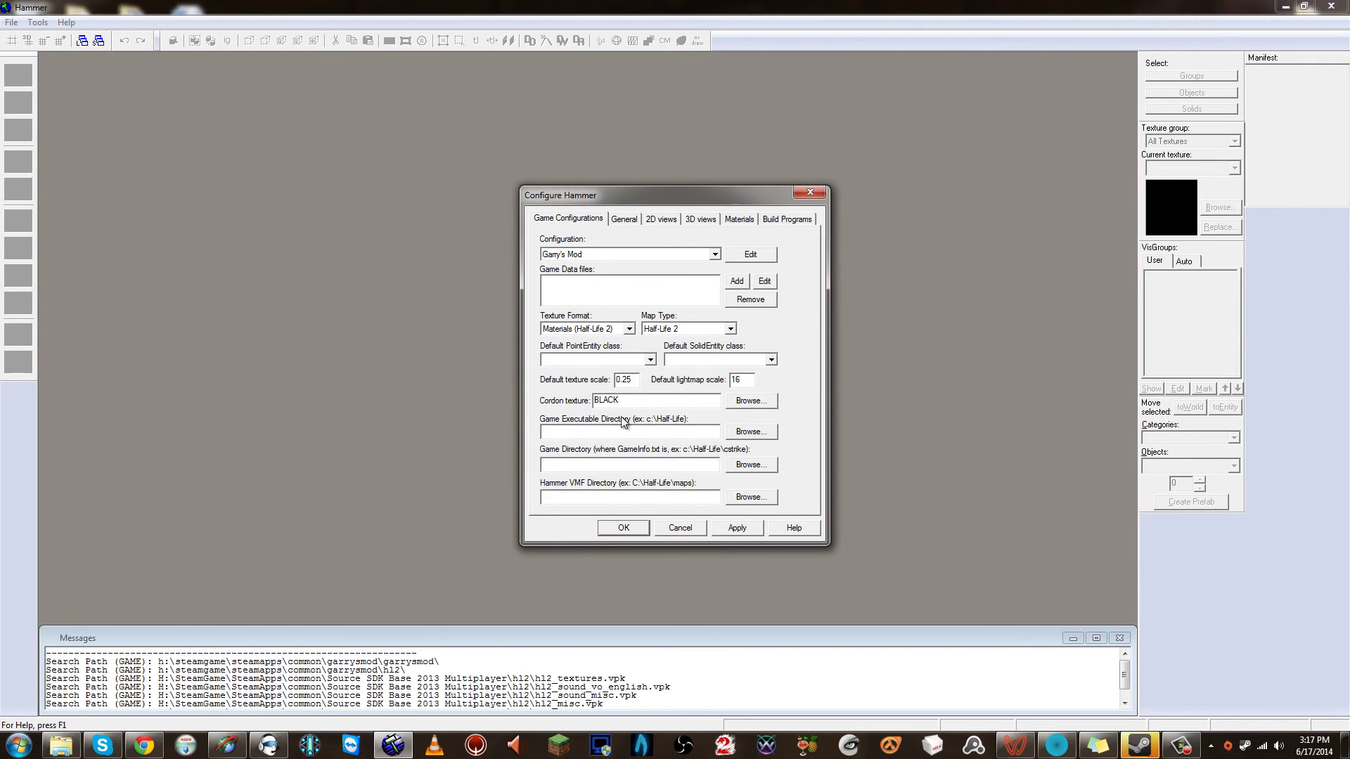
Start adding a game data file and browse to Source SDK Base 2013 Multiplayer\bin
click(736, 282)
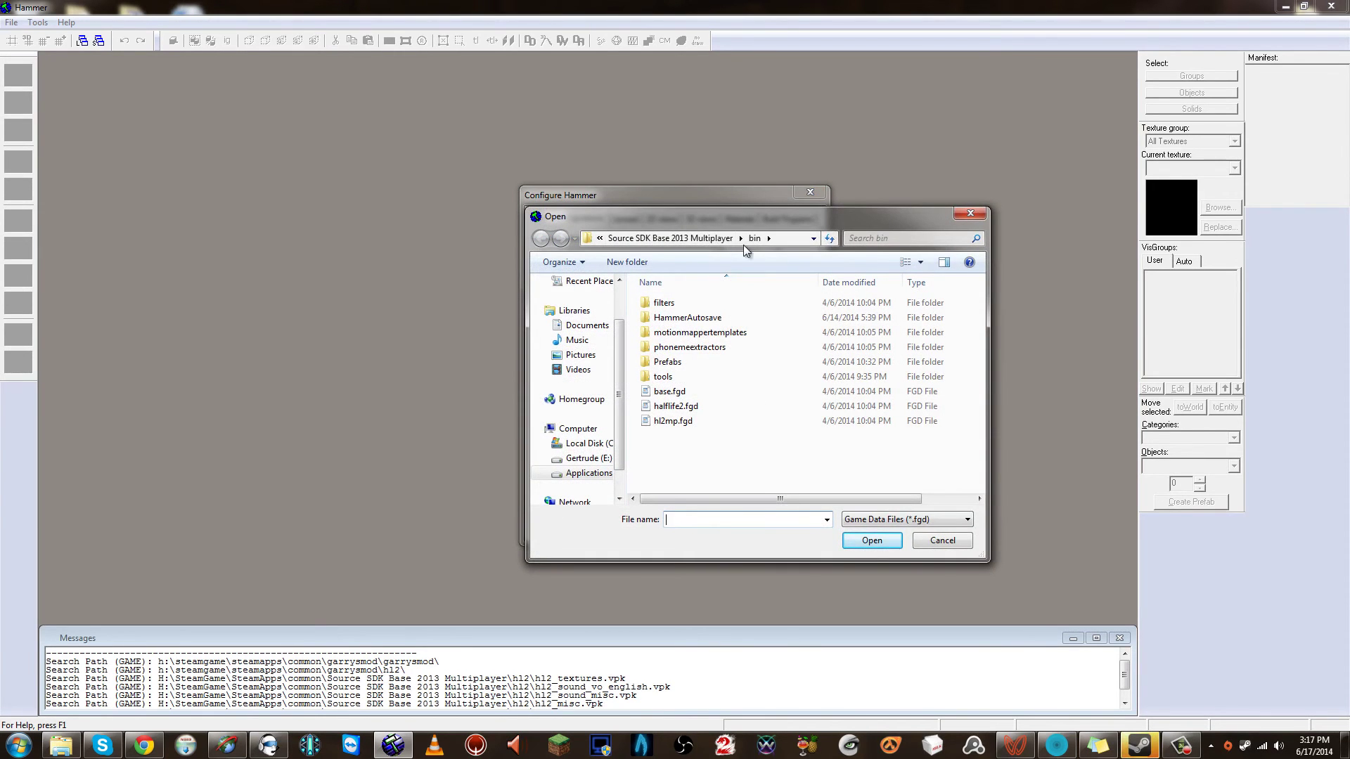
drag(756, 224, 948, 246)
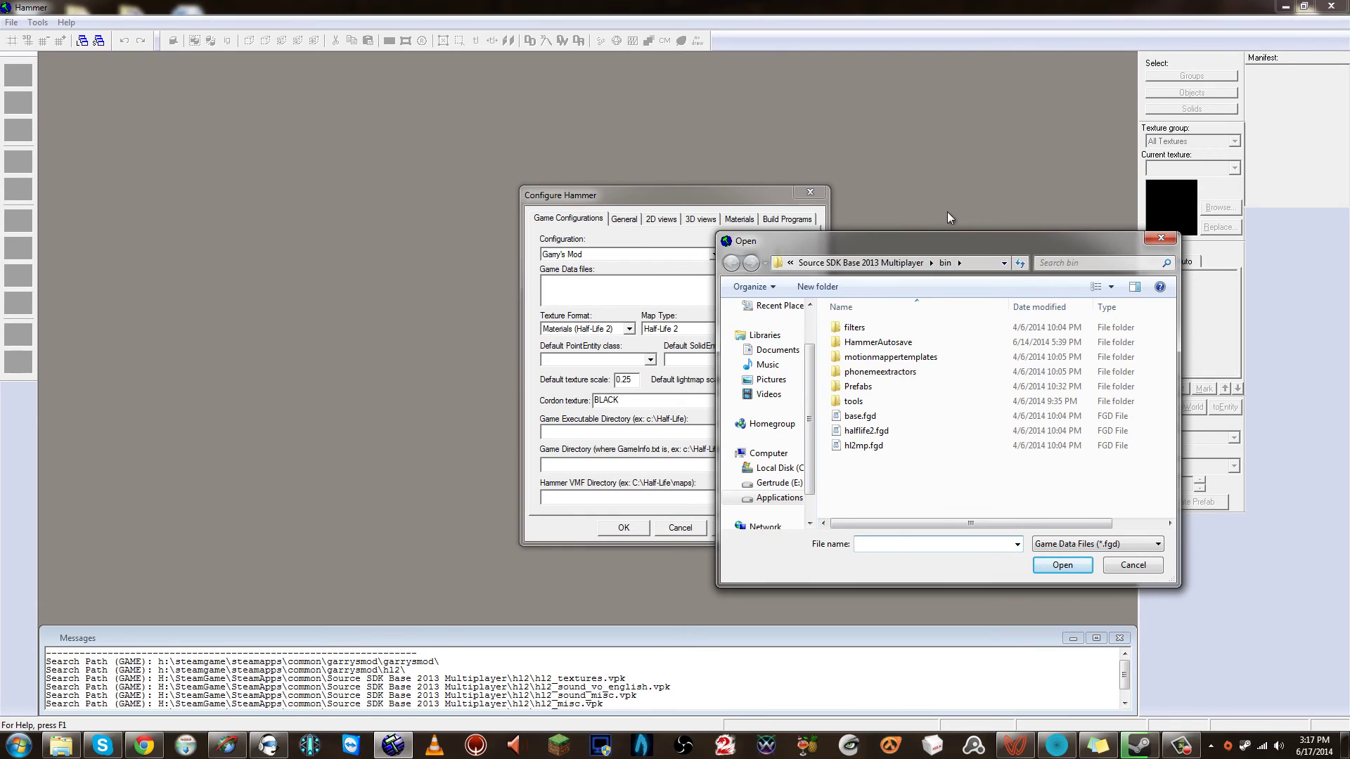
drag(966, 233, 983, 241)
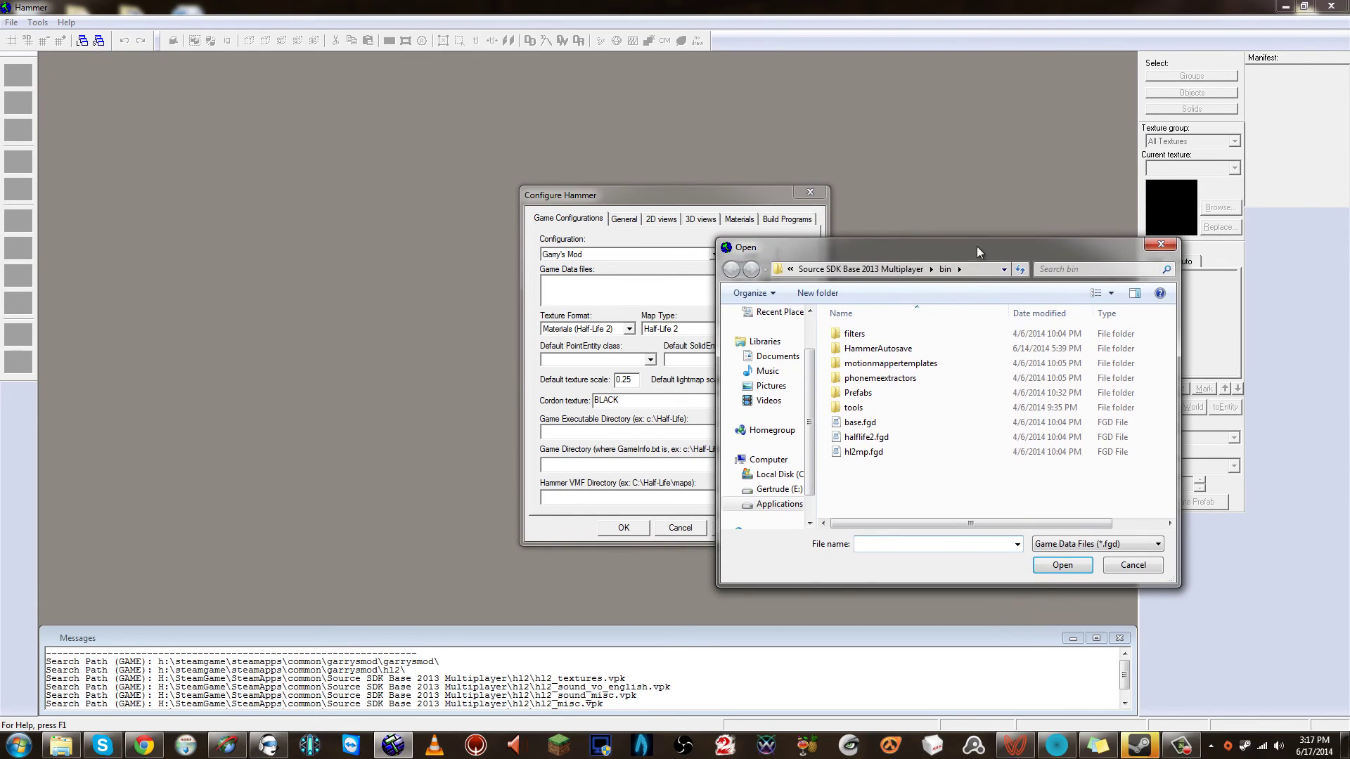
click(792, 271)
click(792, 271)
scroll(812, 490, down, 1)
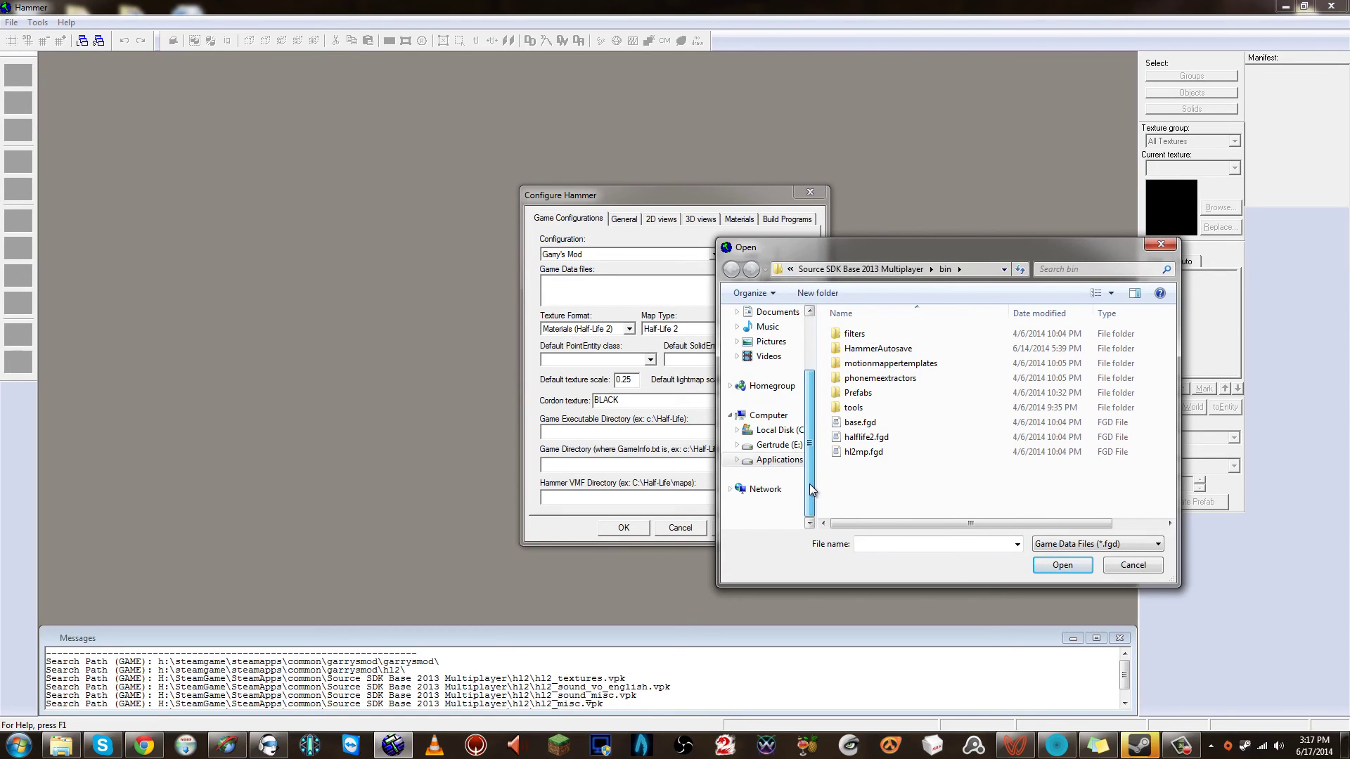
scroll(812, 490, up, 2)
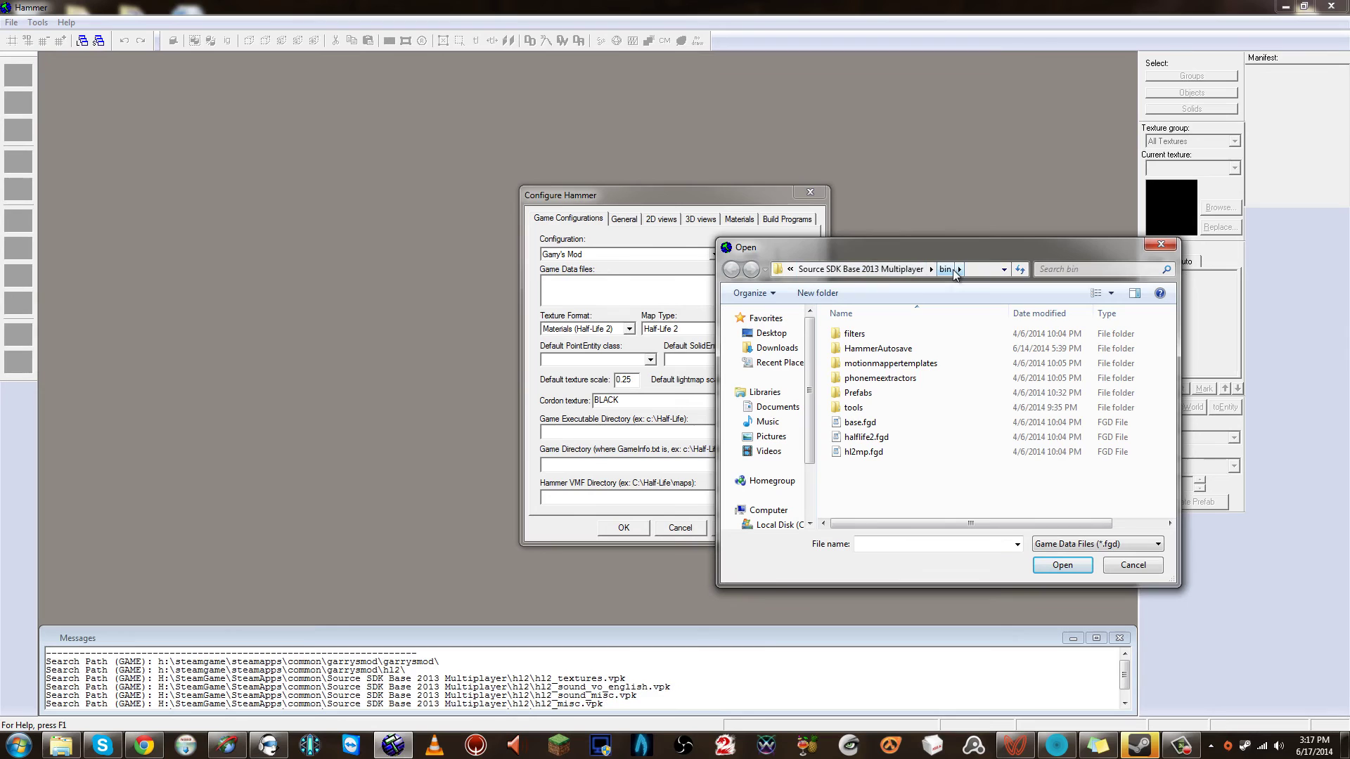
click(914, 270)
double_click(864, 337)
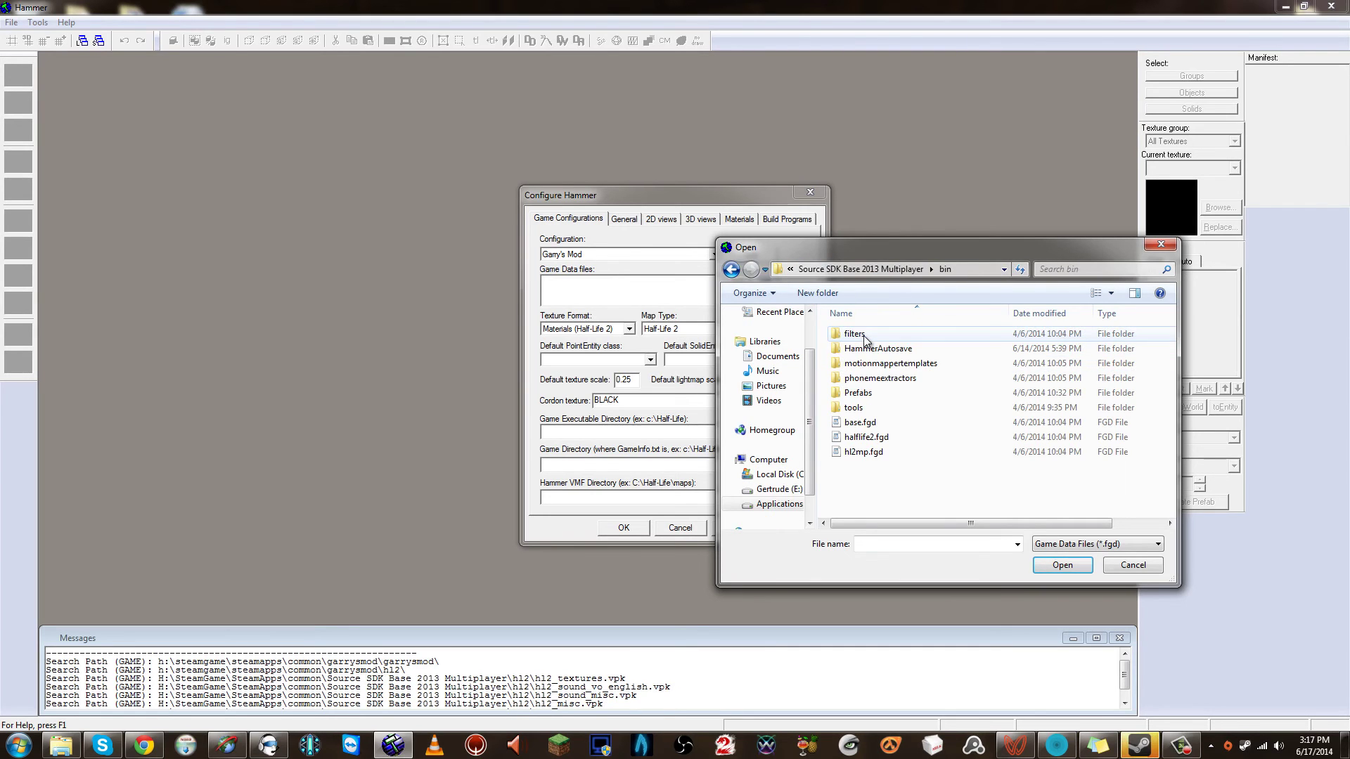
Add hl2mp.fgd as the first game data file
click(889, 422)
click(890, 453)
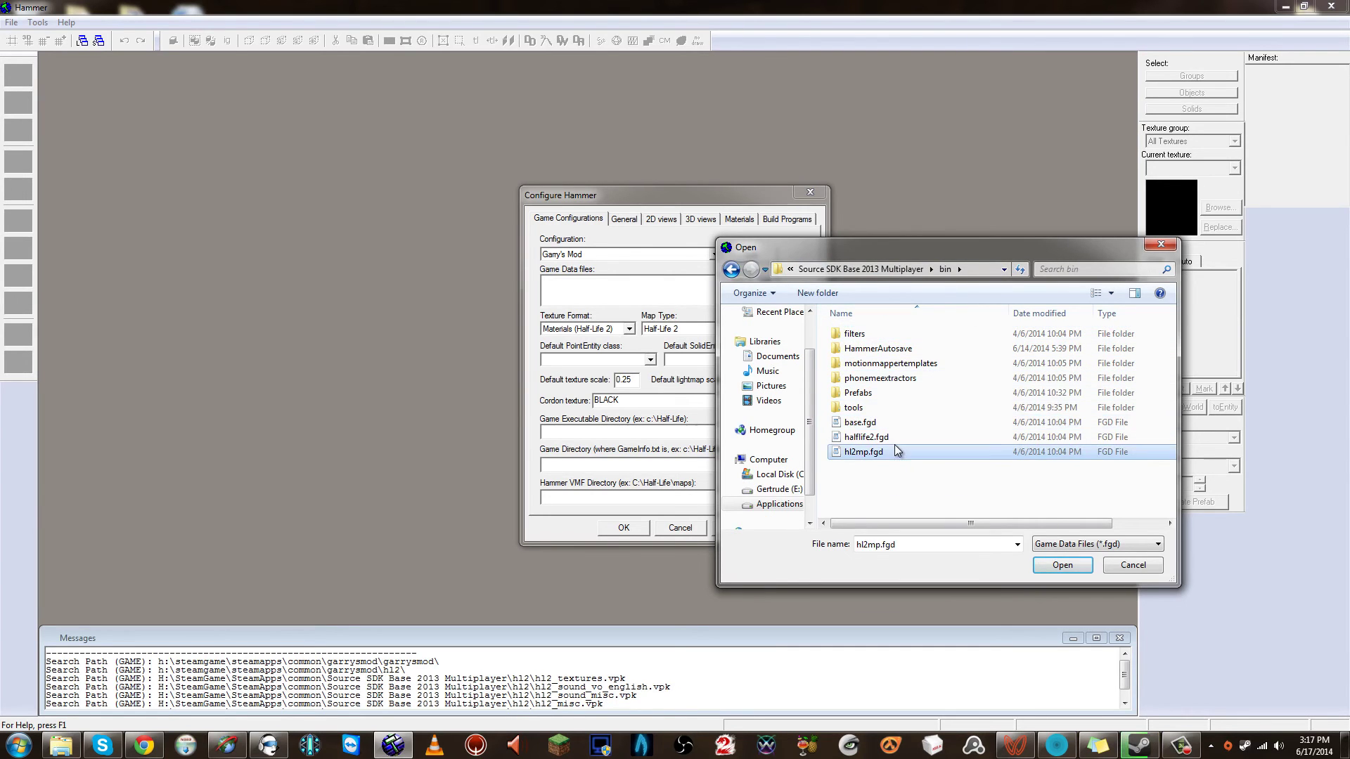
click(879, 437)
click(891, 451)
click(889, 437)
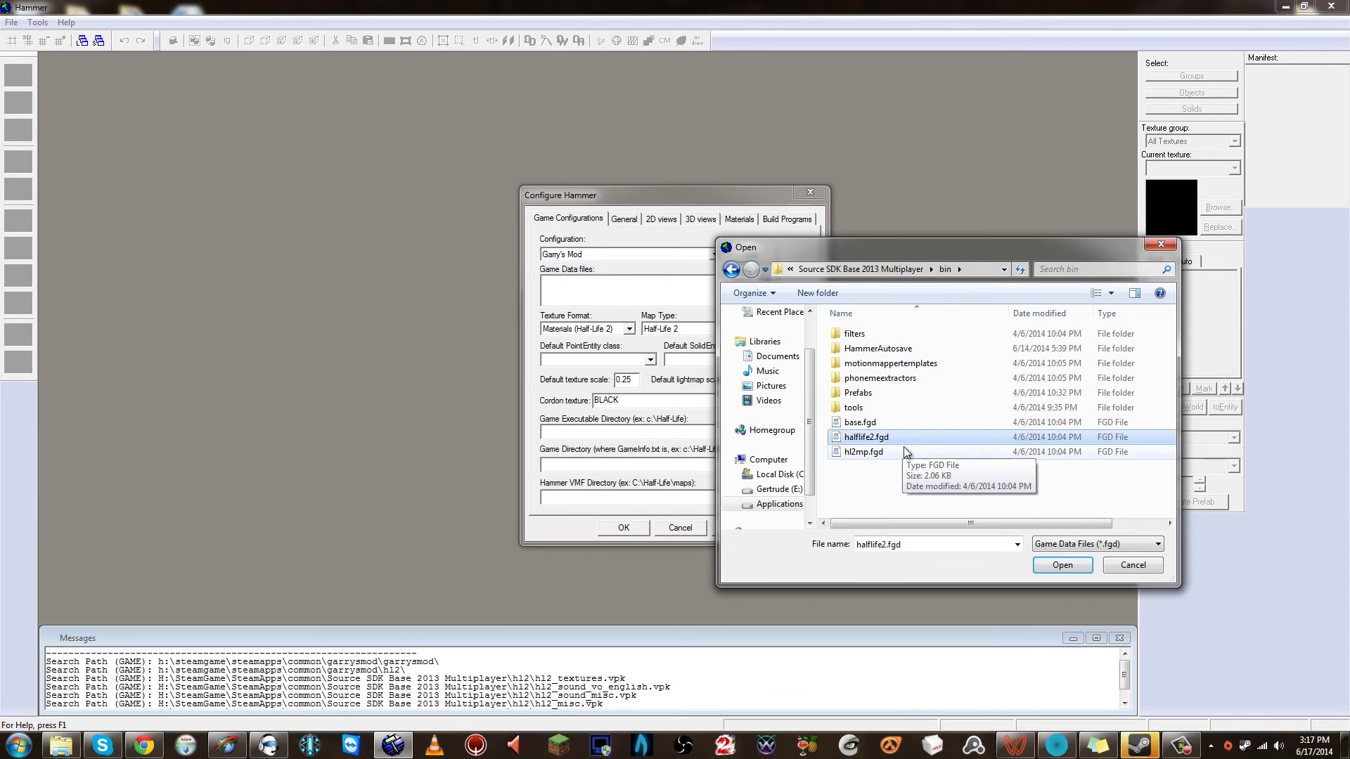
click(906, 452)
double_click(906, 452)
Add halflife2.fgd and a third FGD from the same bin folder
click(736, 272)
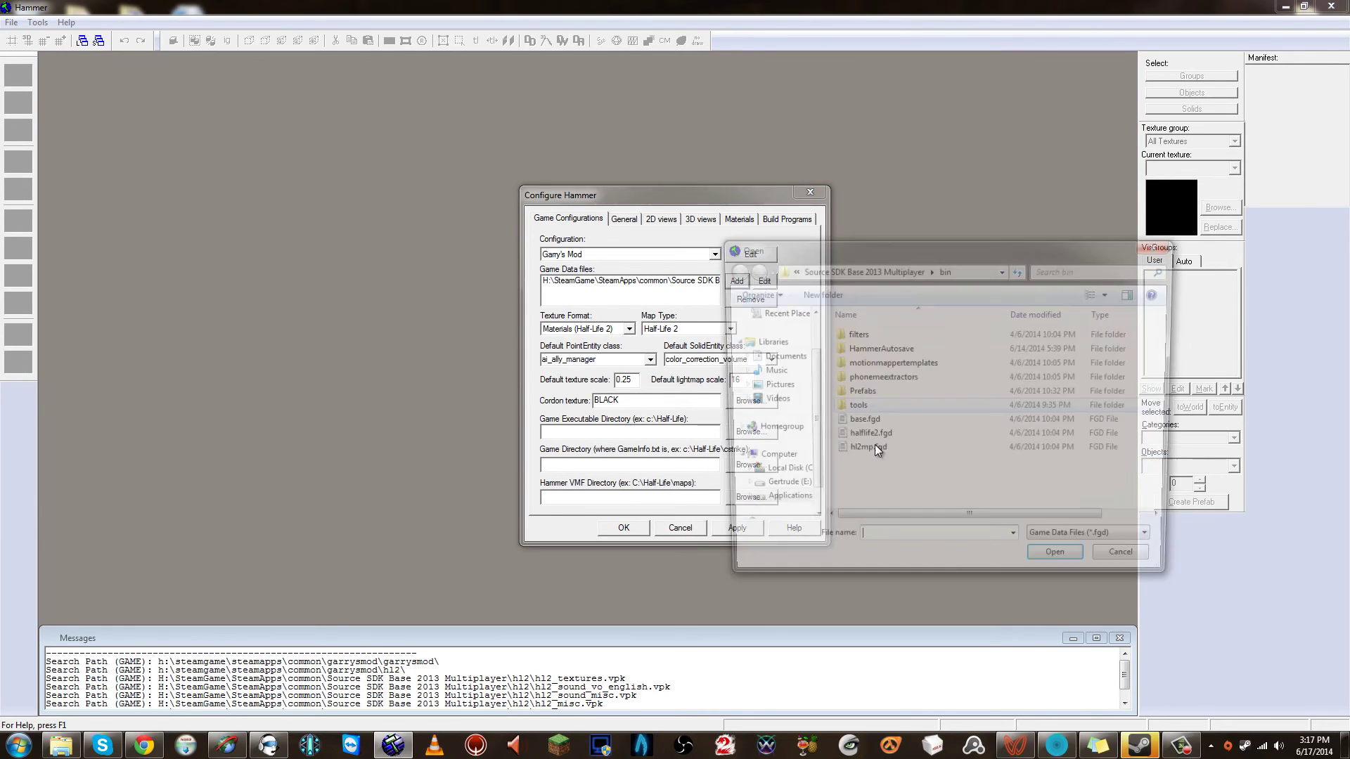
double_click(876, 440)
click(737, 272)
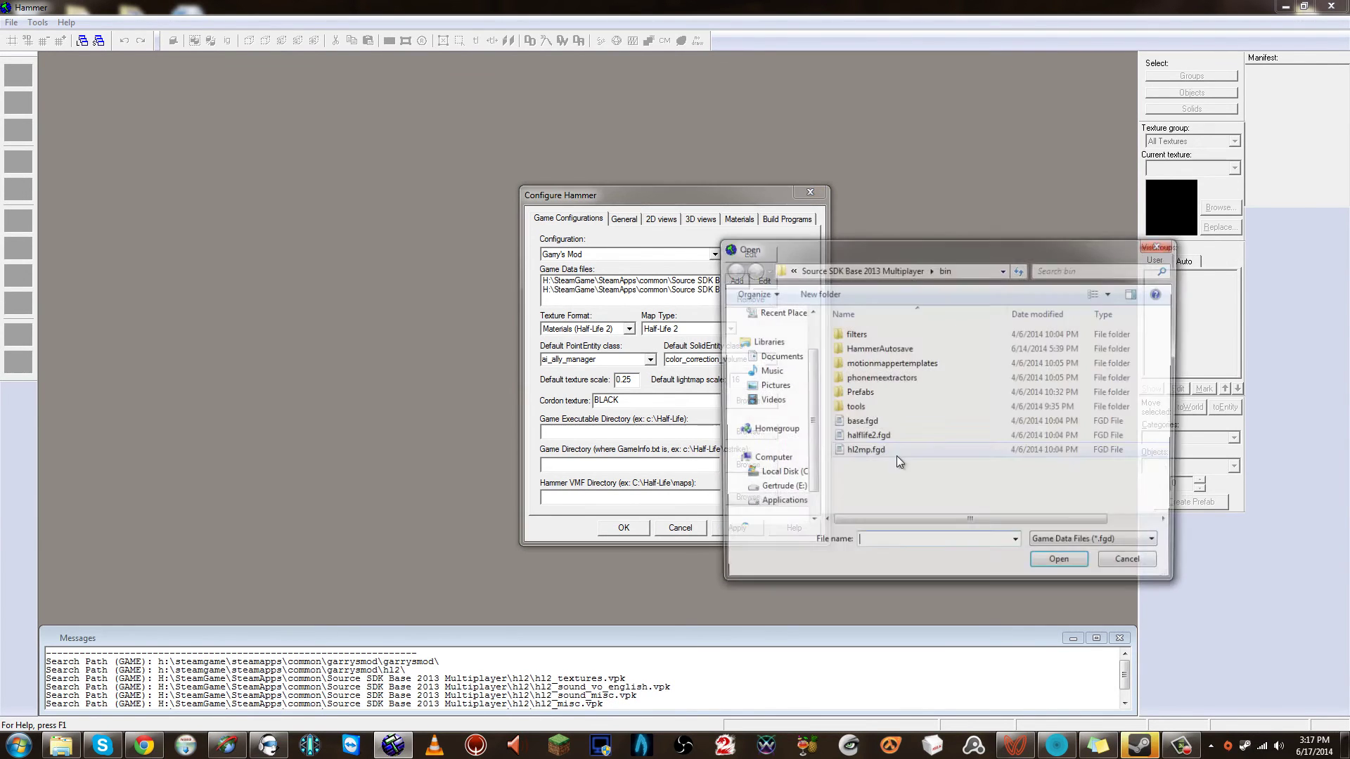
double_click(860, 423)
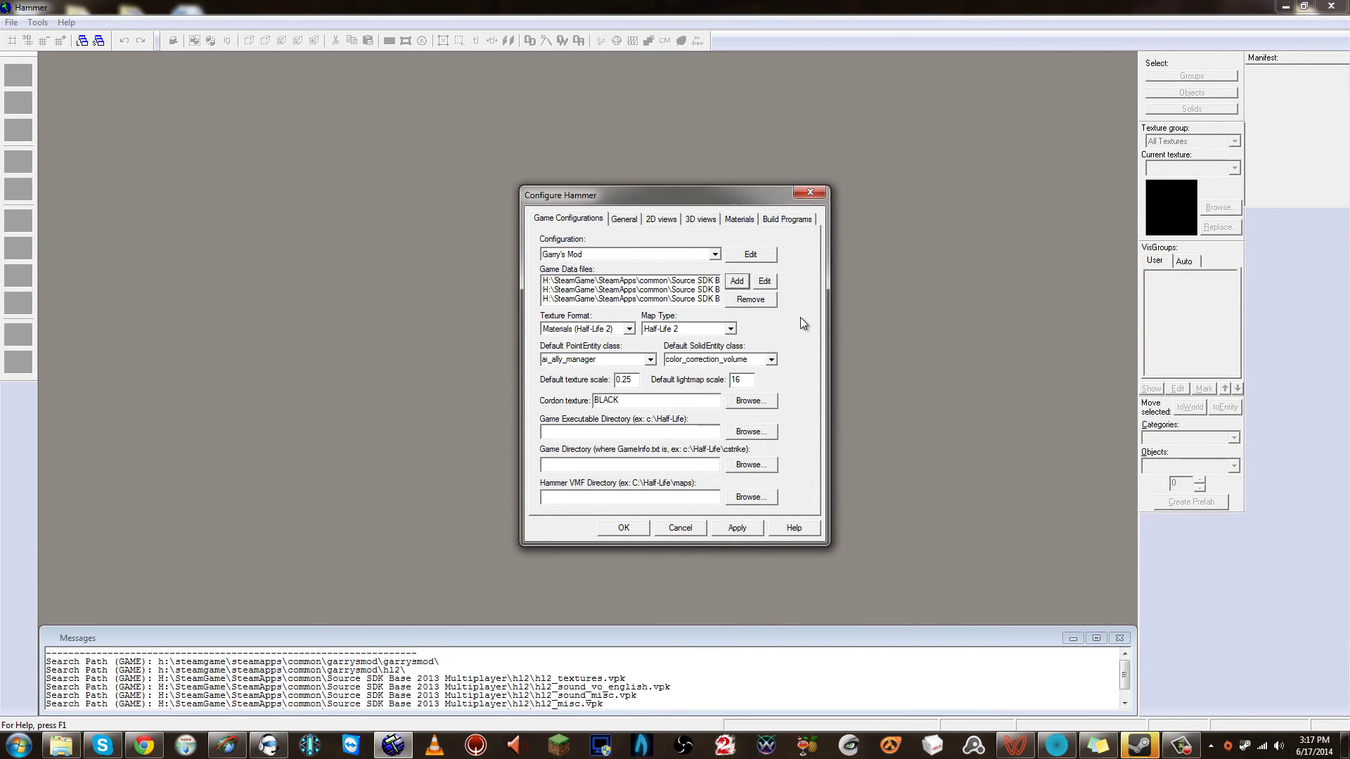
Start another game data file and browse up through common into the GarrysMod folder
click(736, 281)
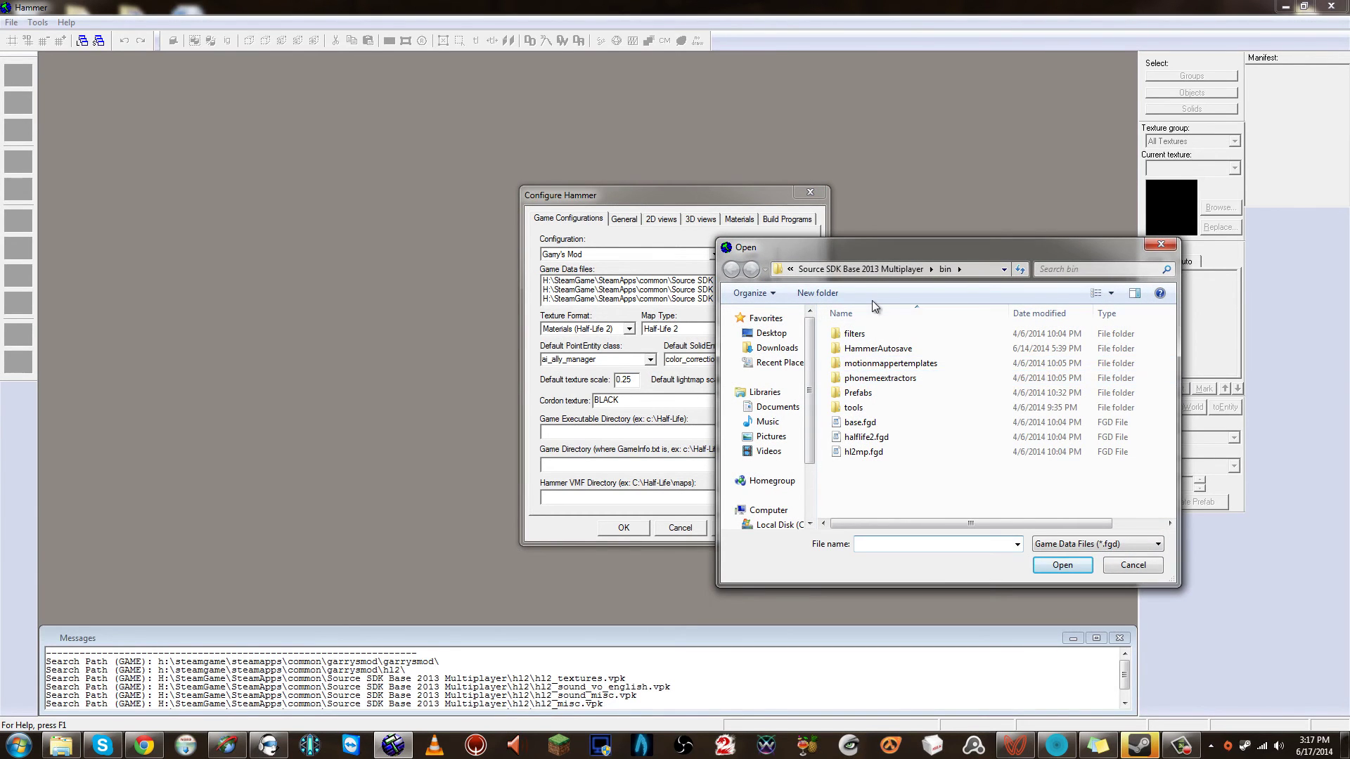
click(817, 270)
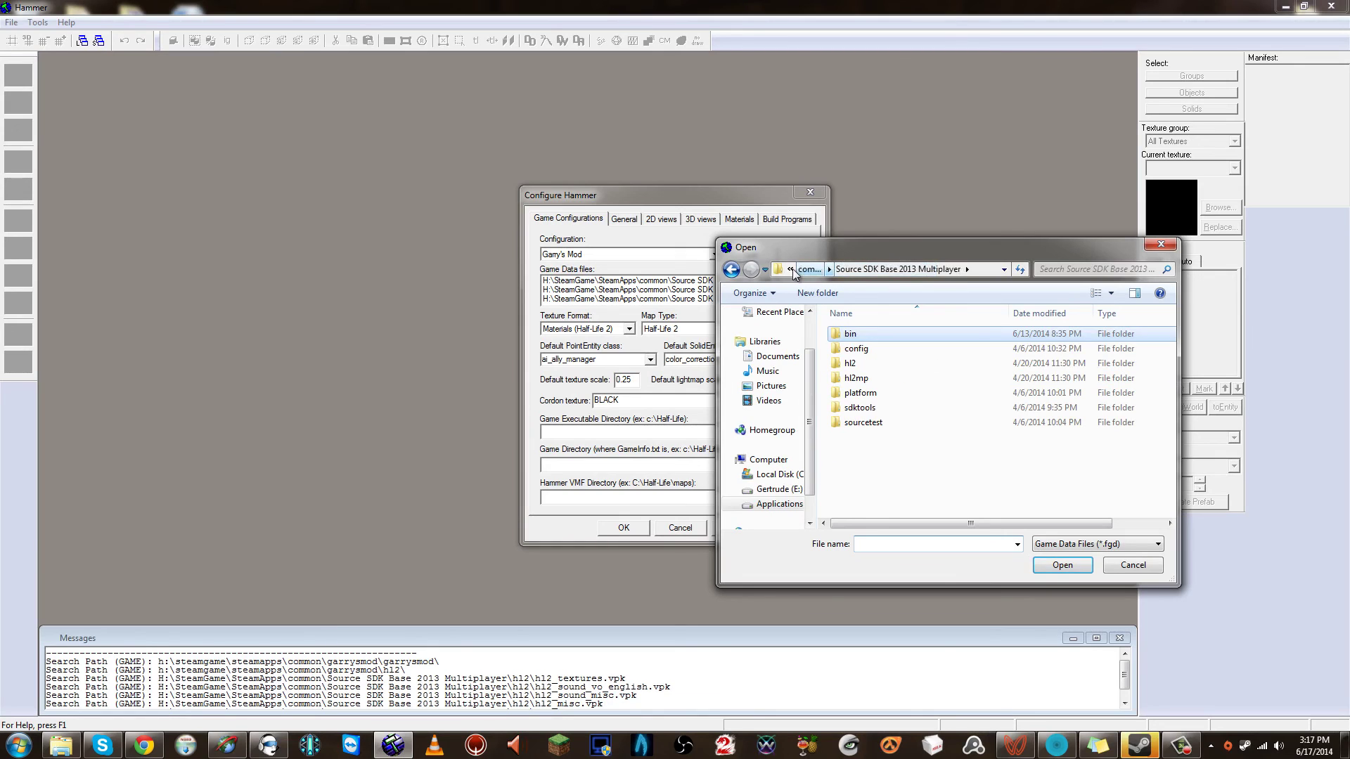
click(791, 269)
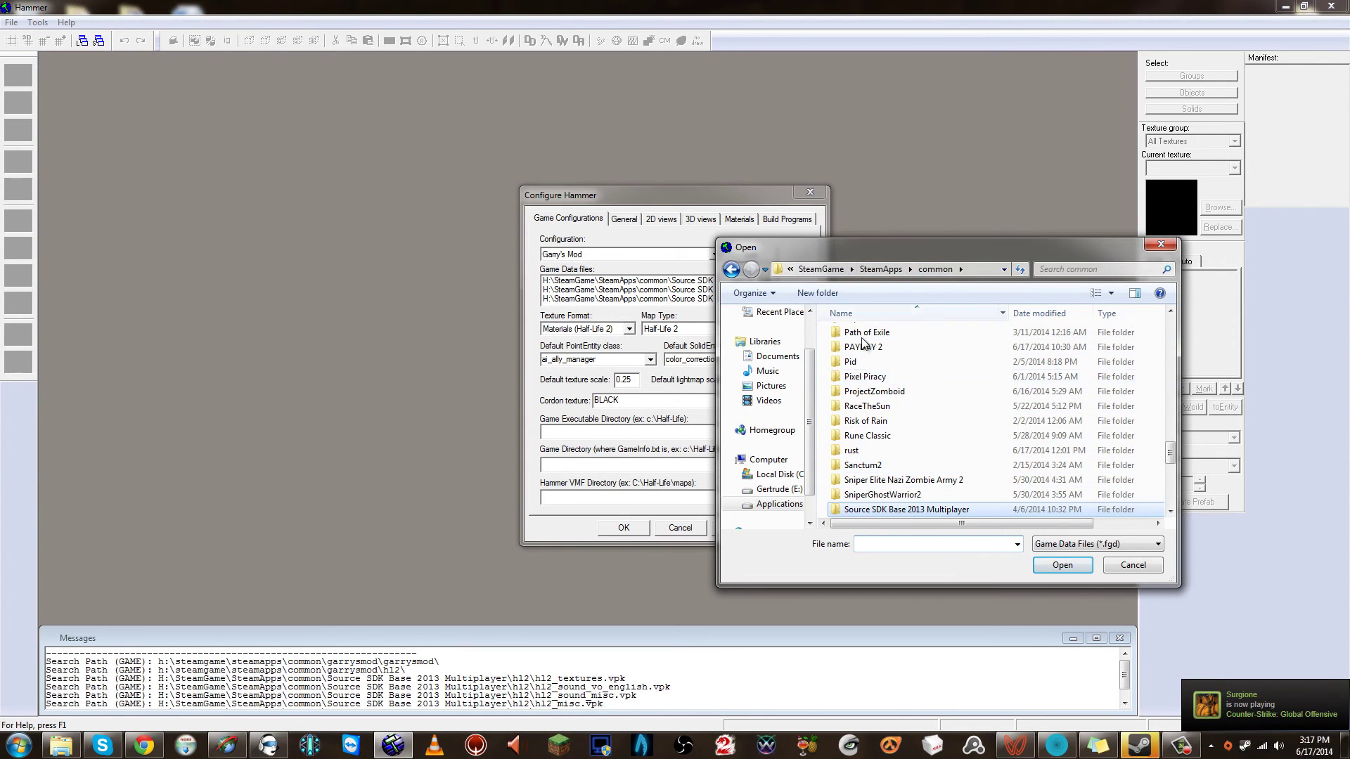
drag(1172, 458, 1163, 417)
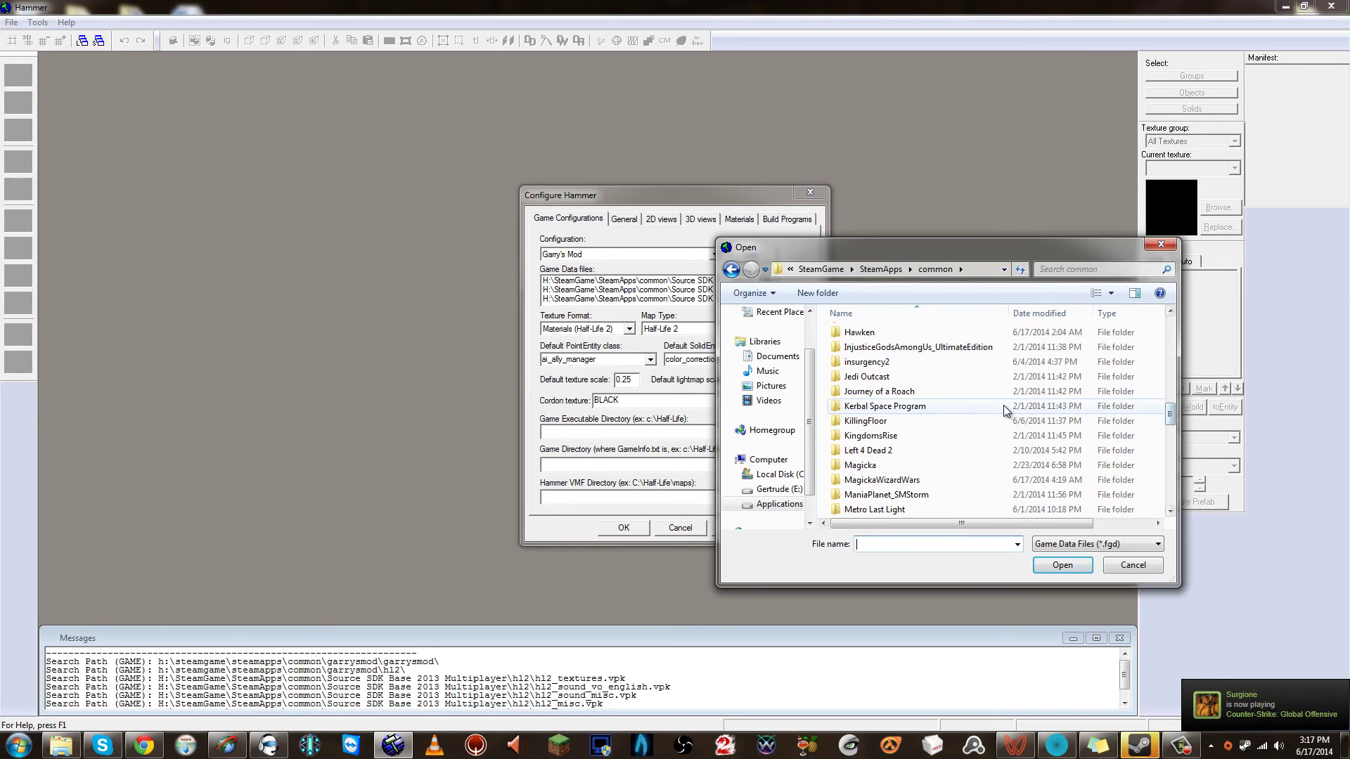
scroll(964, 400, up, 3)
scroll(964, 405, up, 2)
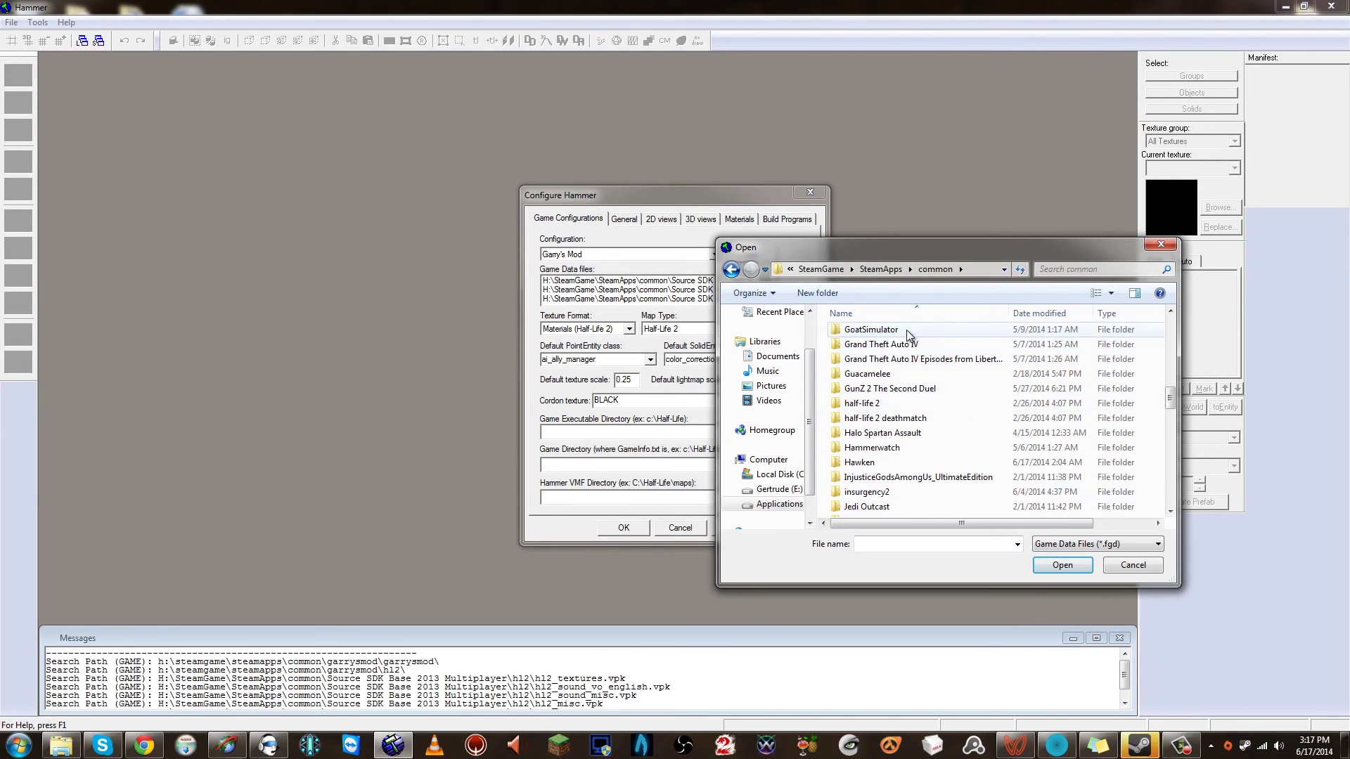
click(964, 403)
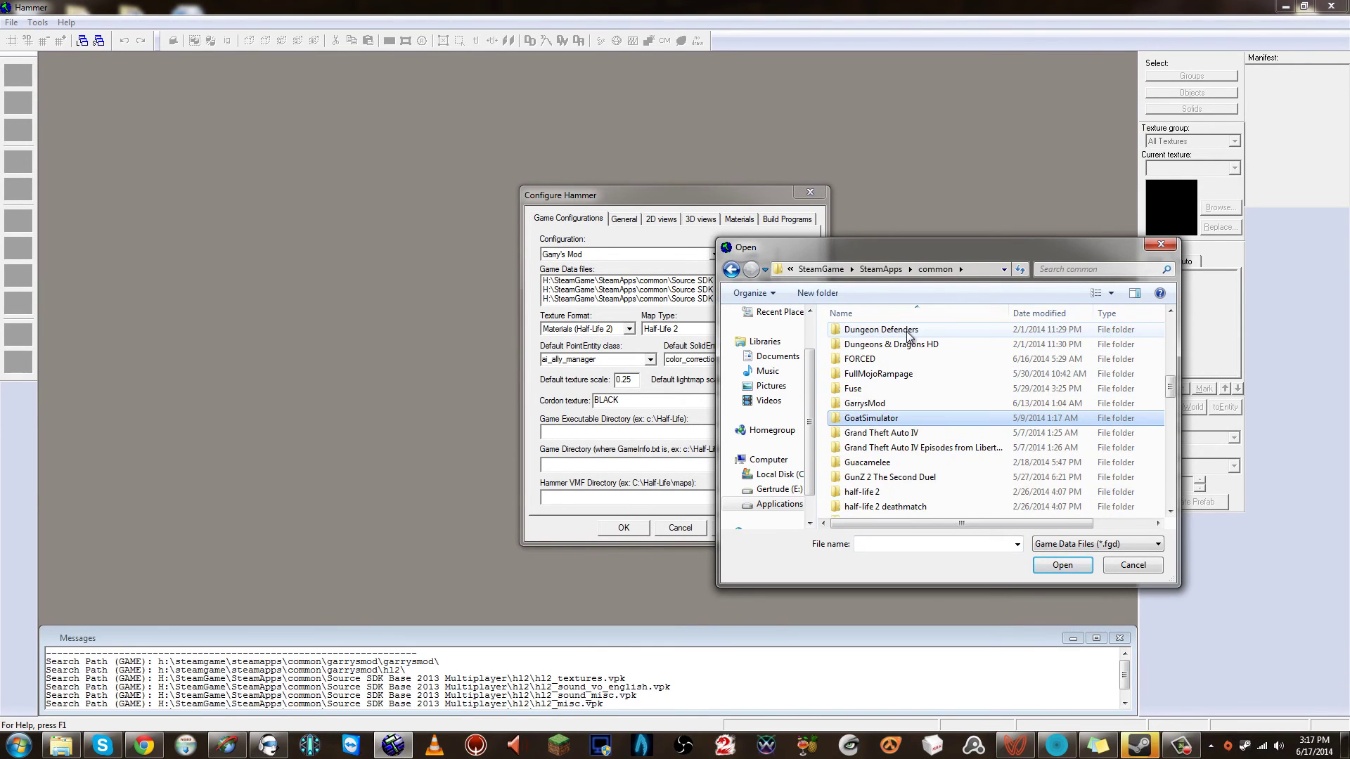
click(1062, 564)
Add garrysmod.fgd from the inner garrysmod folder, then start adding another file
click(859, 350)
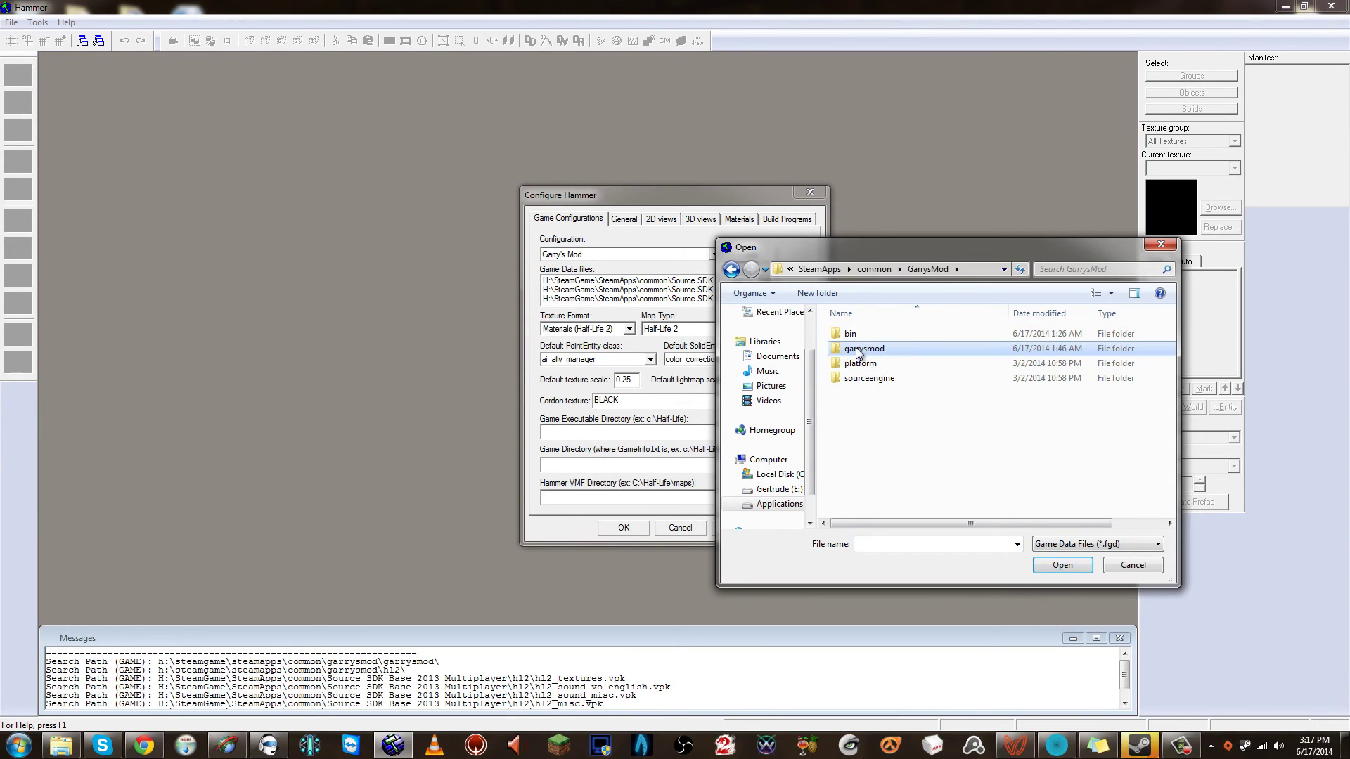
double_click(859, 349)
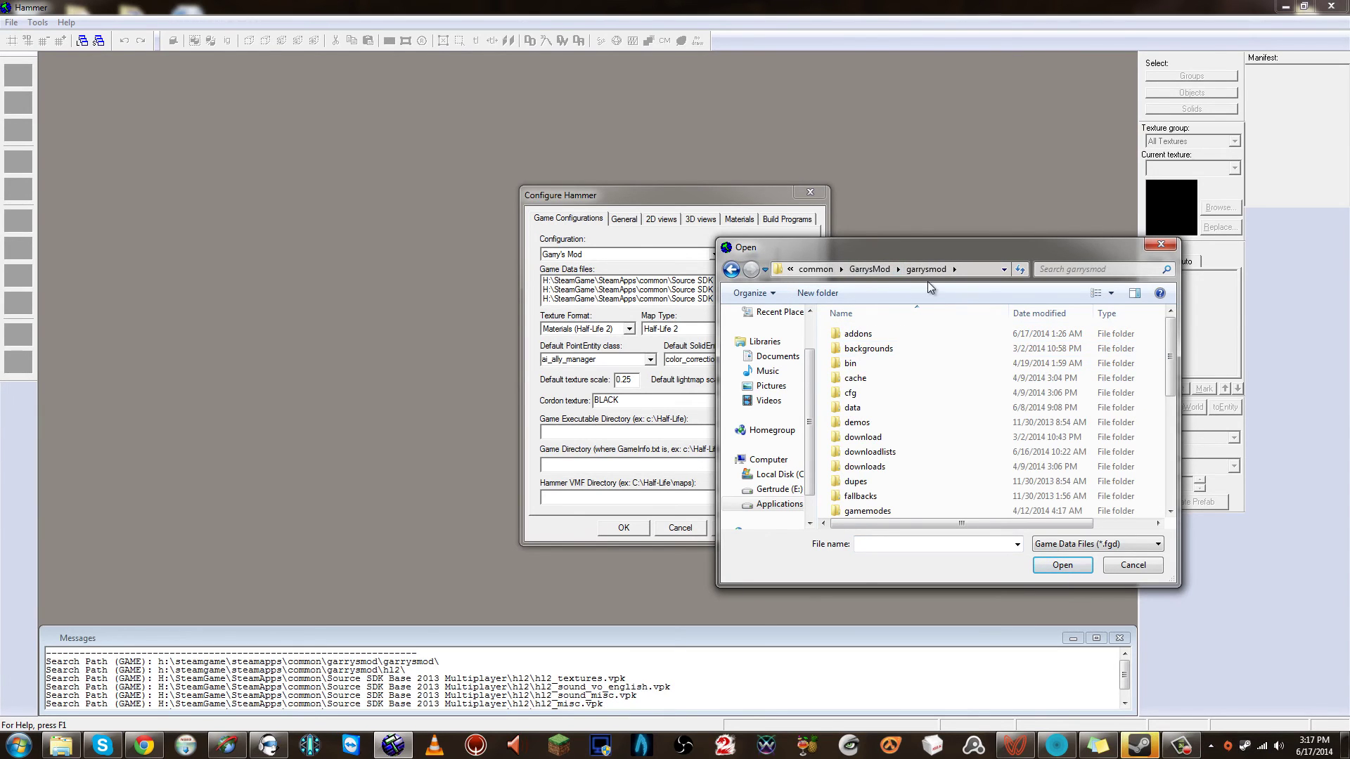
scroll(904, 441, down, 6)
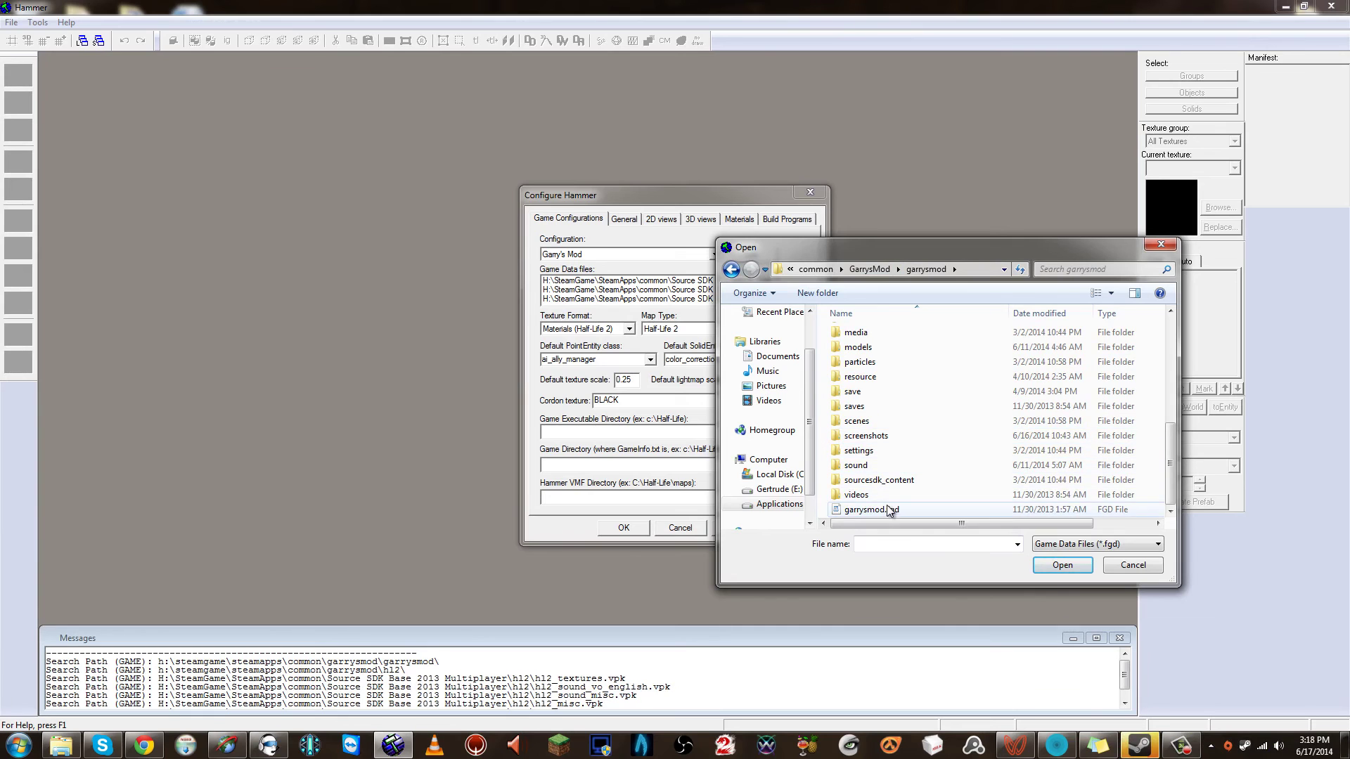
click(893, 510)
click(1061, 566)
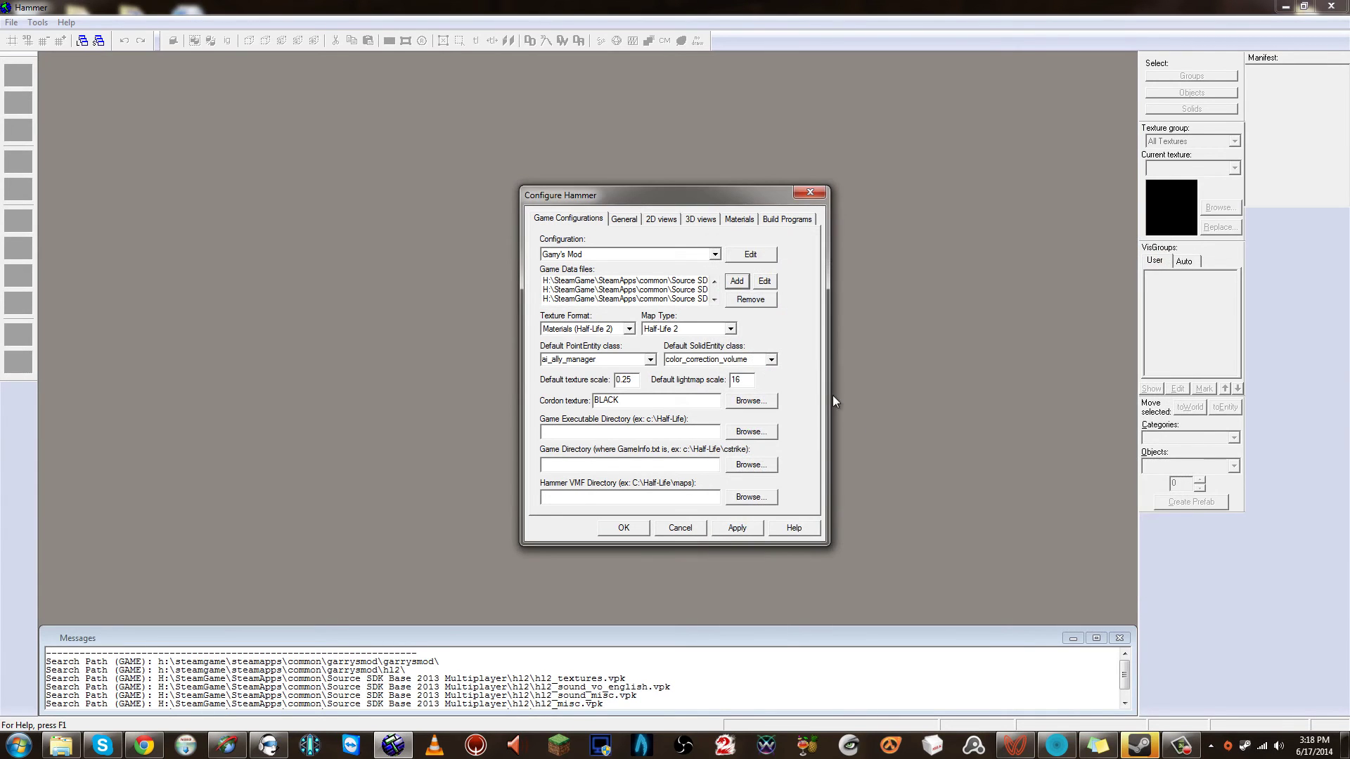
click(741, 281)
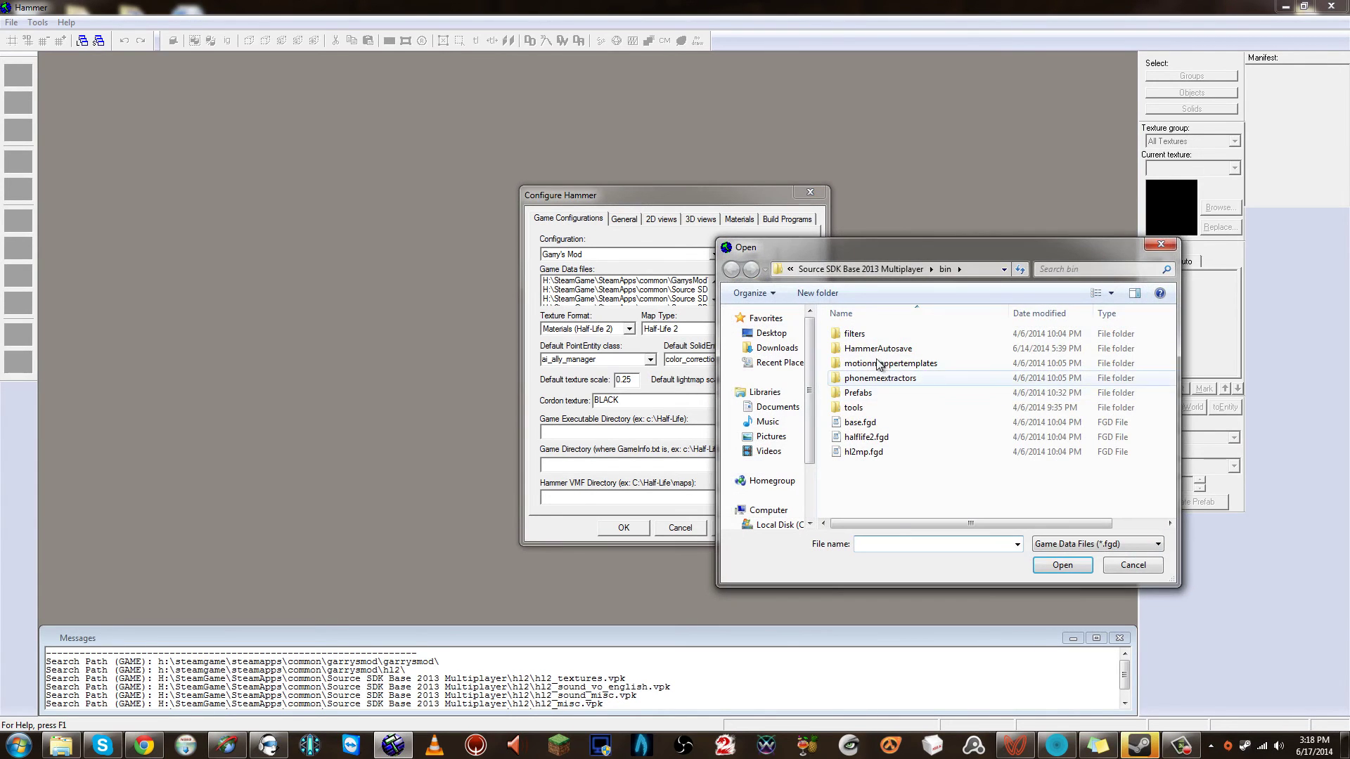
Jump back to common and open GarrysMod > garrysmod > gamemodes
click(790, 270)
click(816, 286)
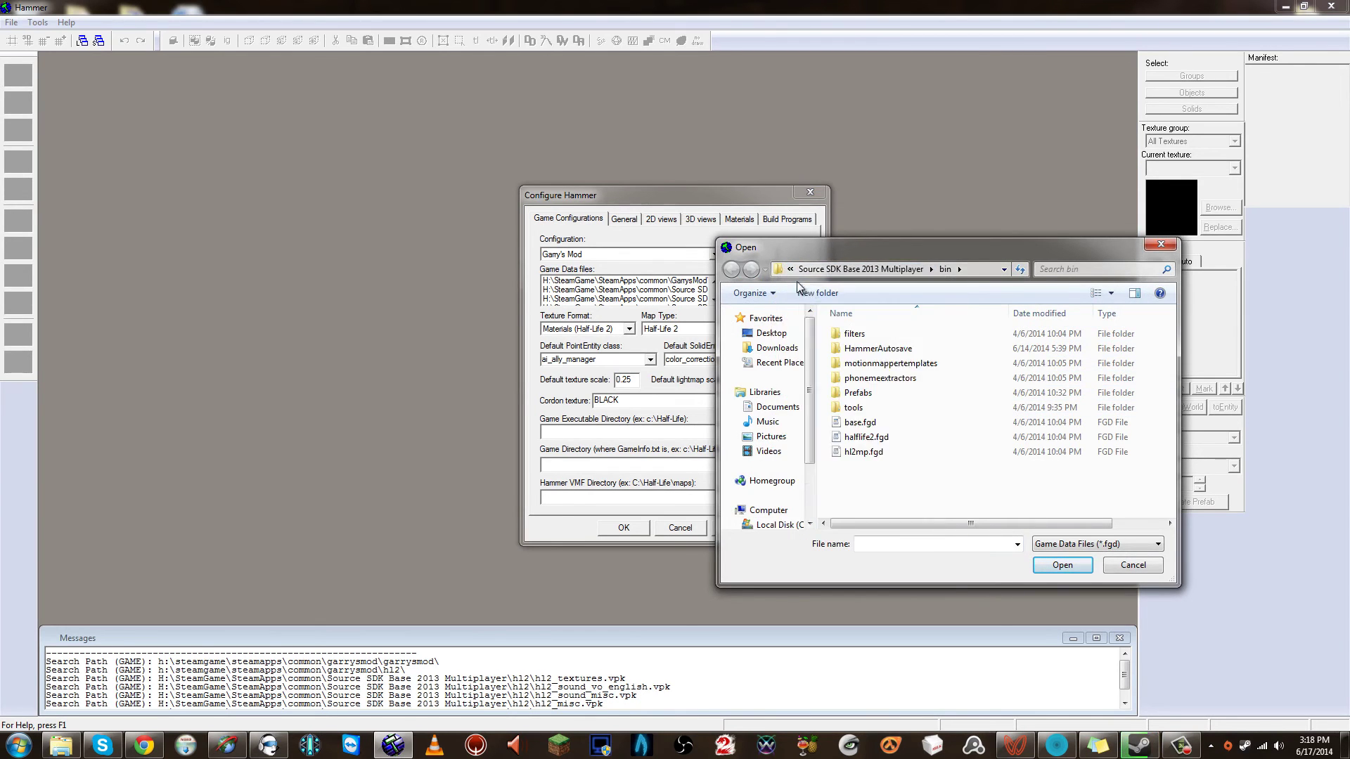
drag(1176, 456, 1164, 386)
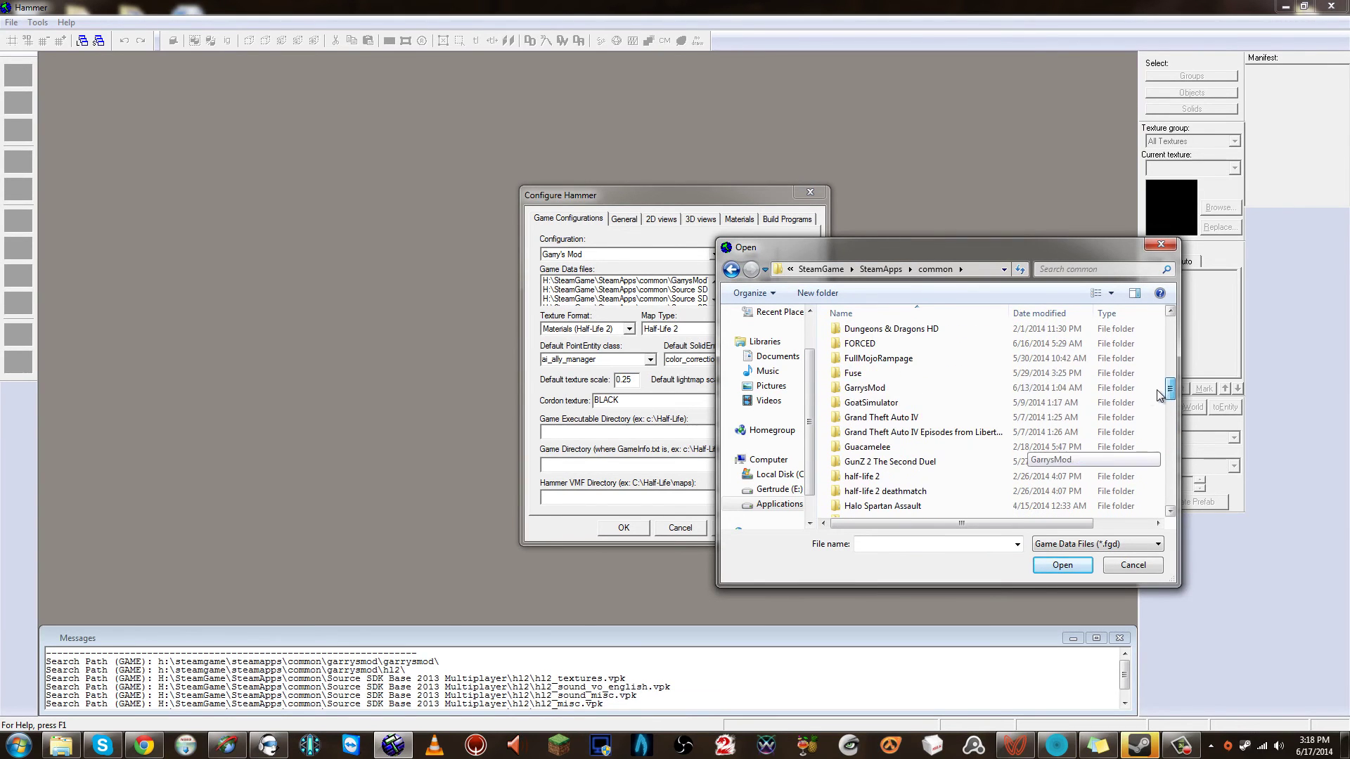
double_click(907, 384)
double_click(863, 348)
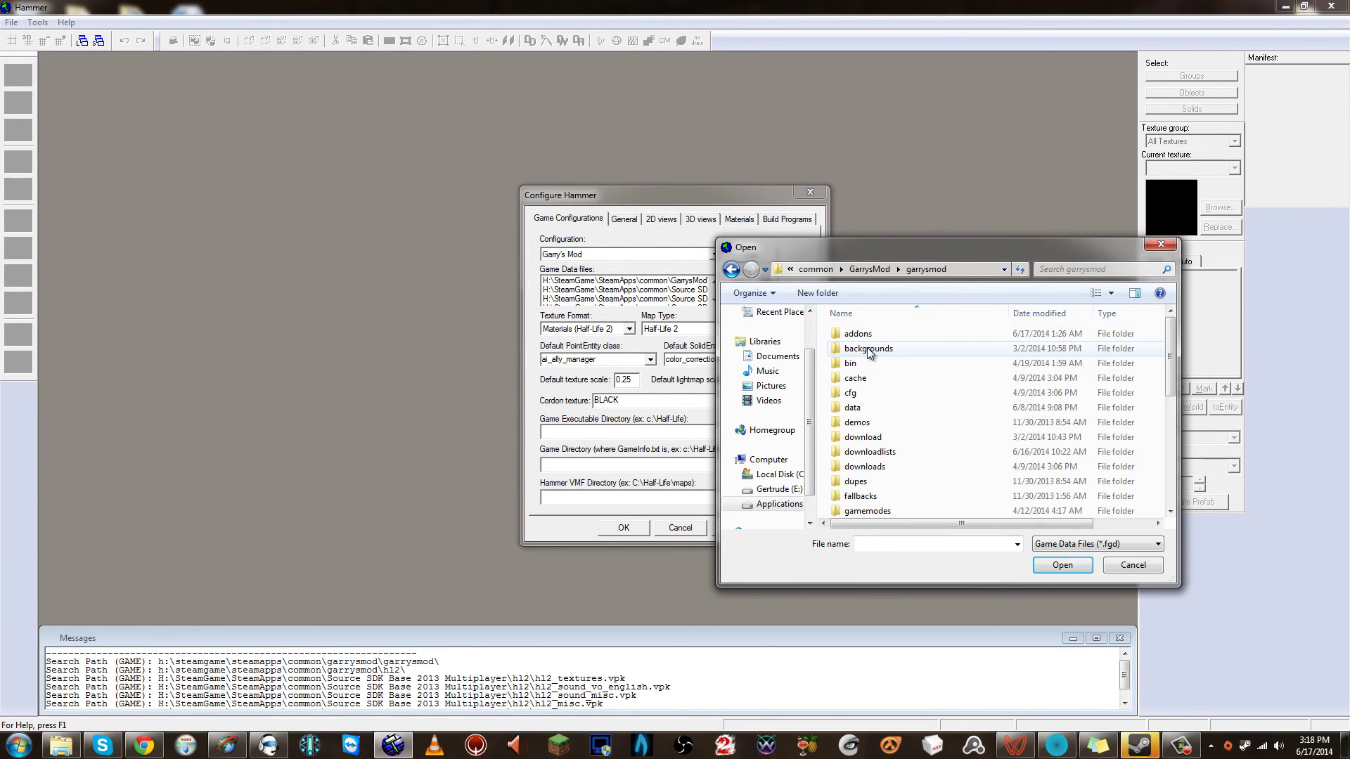
scroll(911, 443, down, 2)
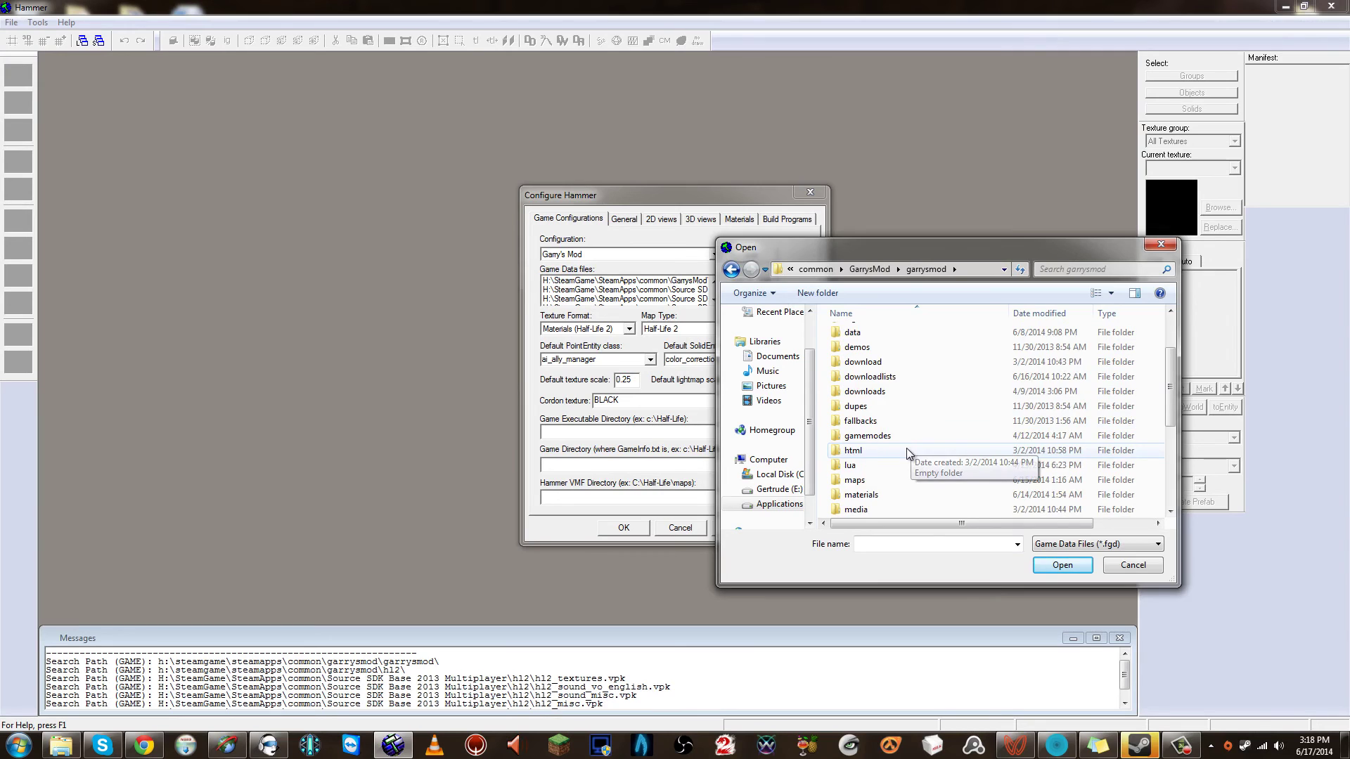
scroll(904, 449, down, 1)
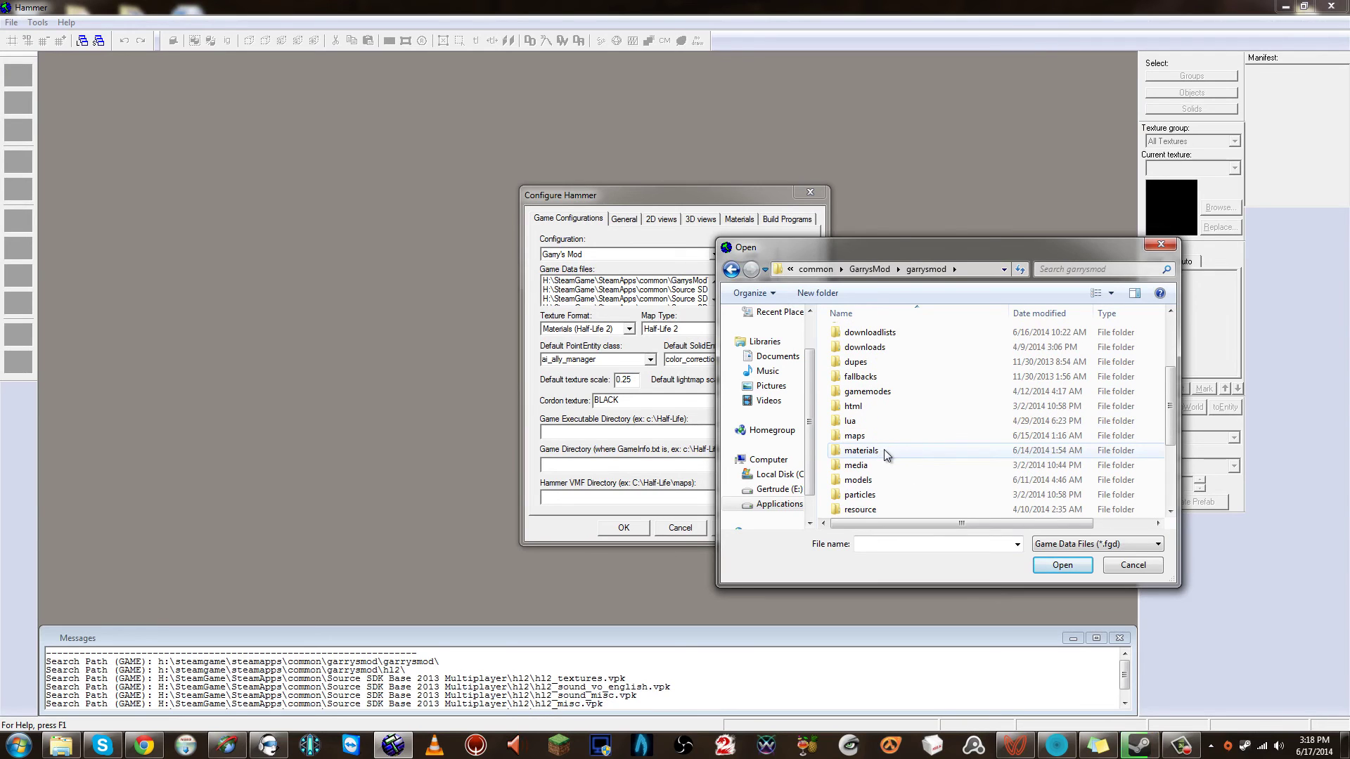
double_click(884, 391)
Add ttt_edited.fgd from the terrortown folder to the game data files
click(893, 398)
double_click(893, 398)
click(893, 398)
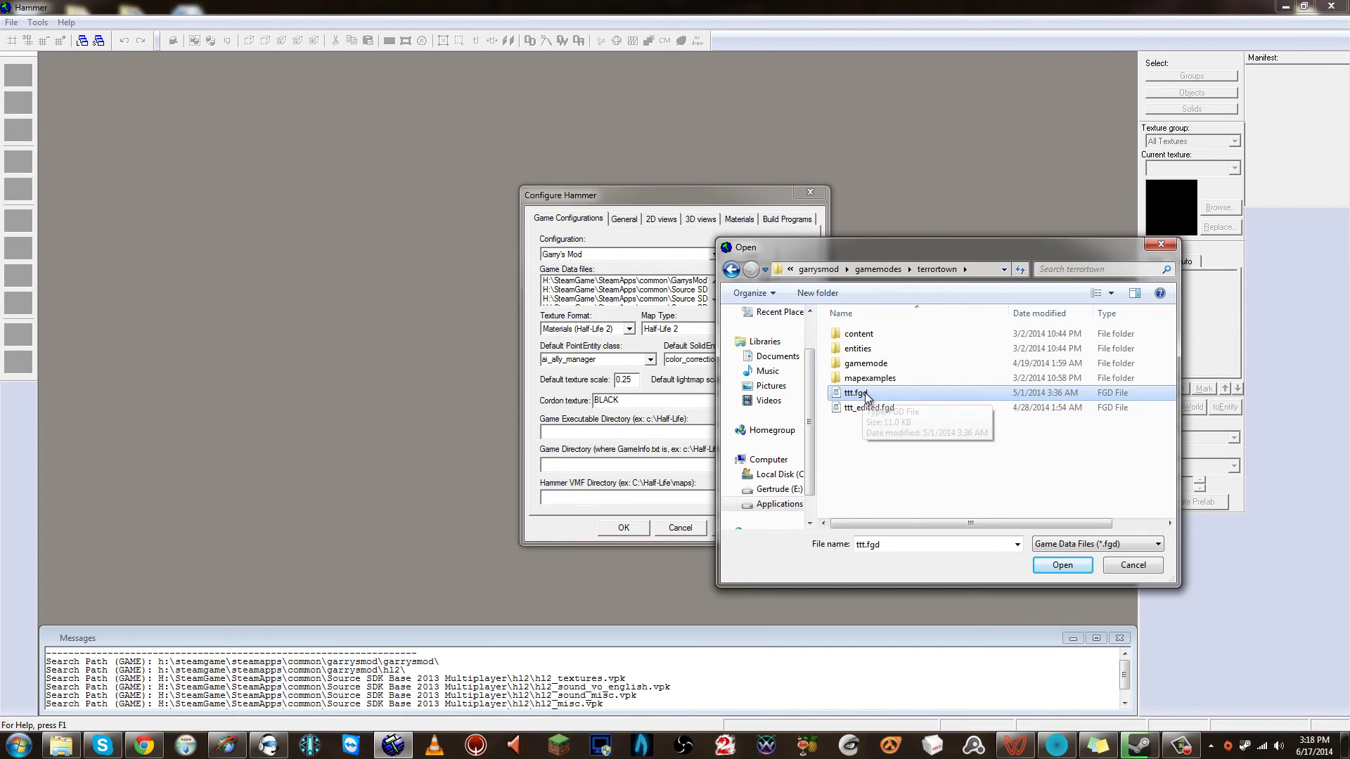
click(887, 409)
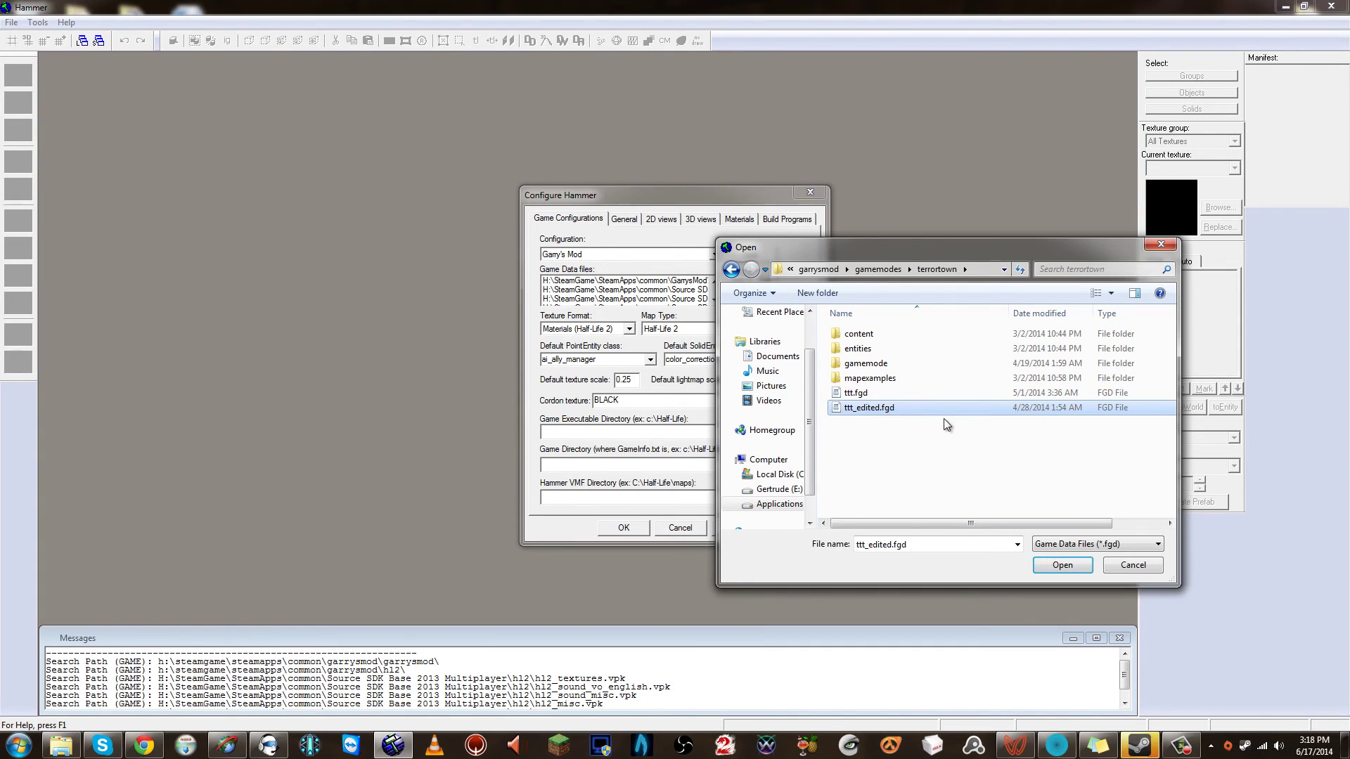
click(861, 395)
right_click(860, 396)
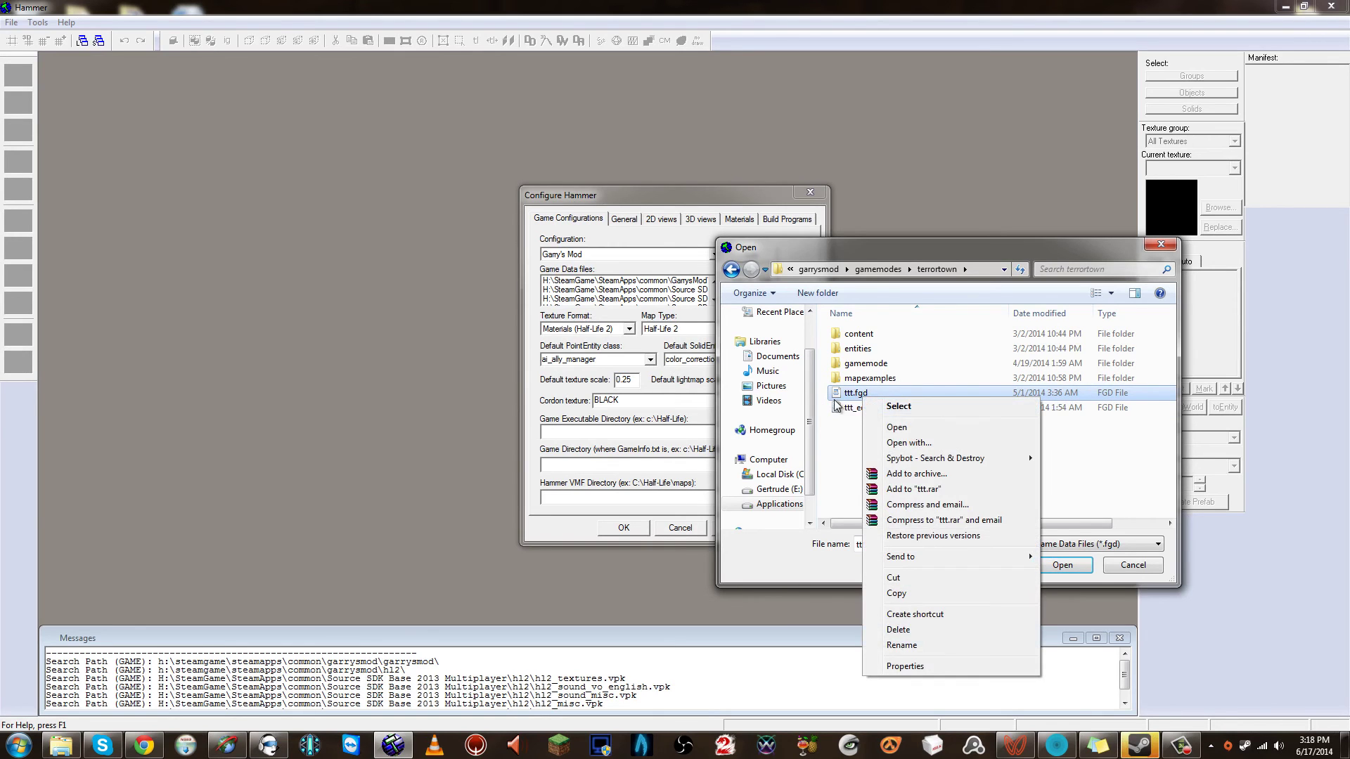
click(859, 406)
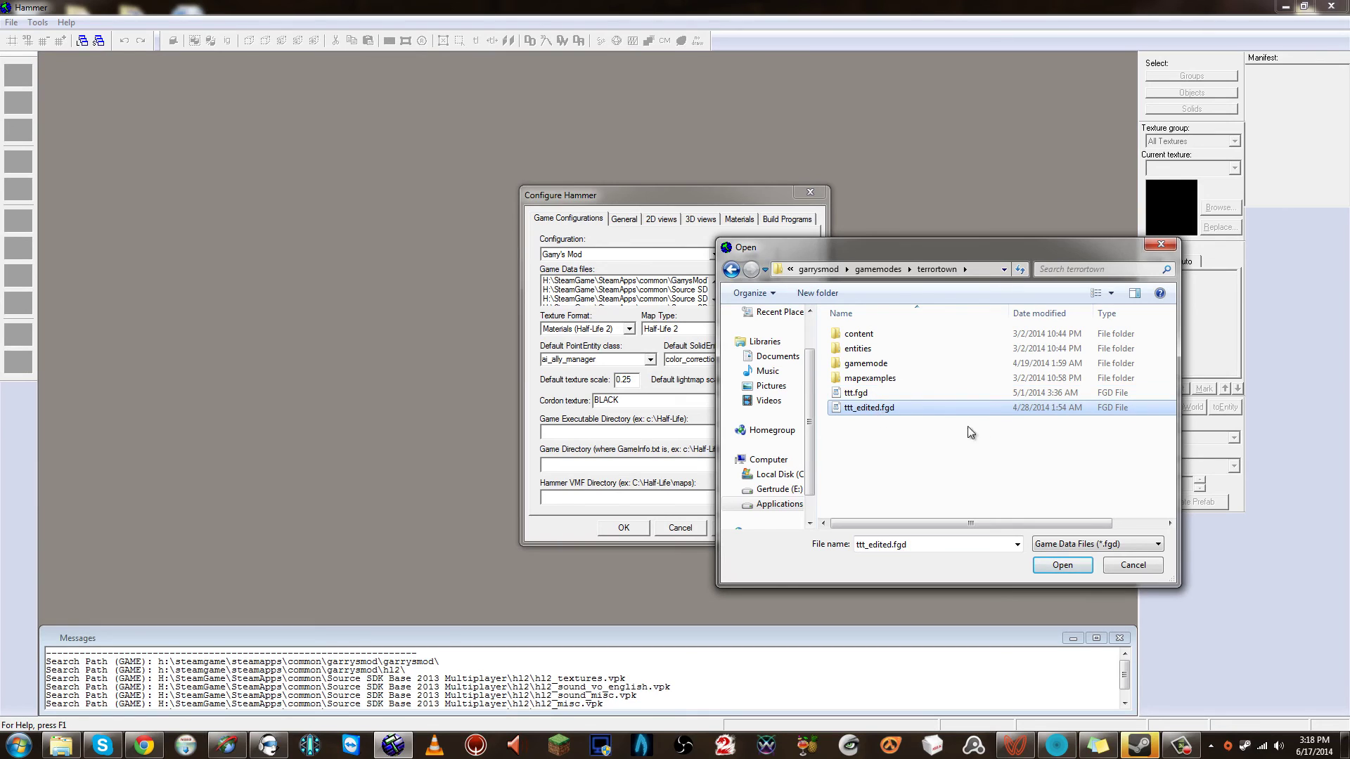
click(953, 396)
click(970, 408)
click(1081, 568)
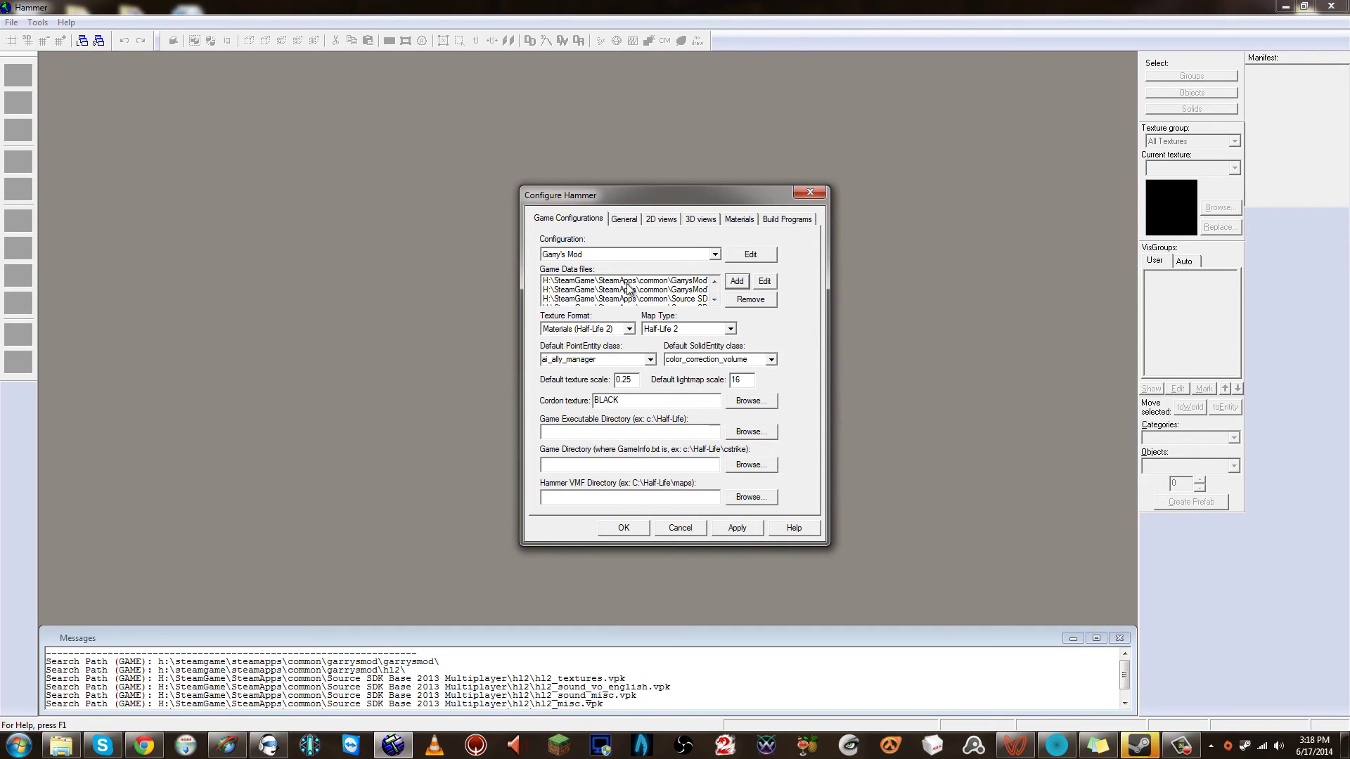
Set Game Executable Directory to H:\SteamGame\SteamApps\common\GarrysMod
click(749, 430)
click(595, 420)
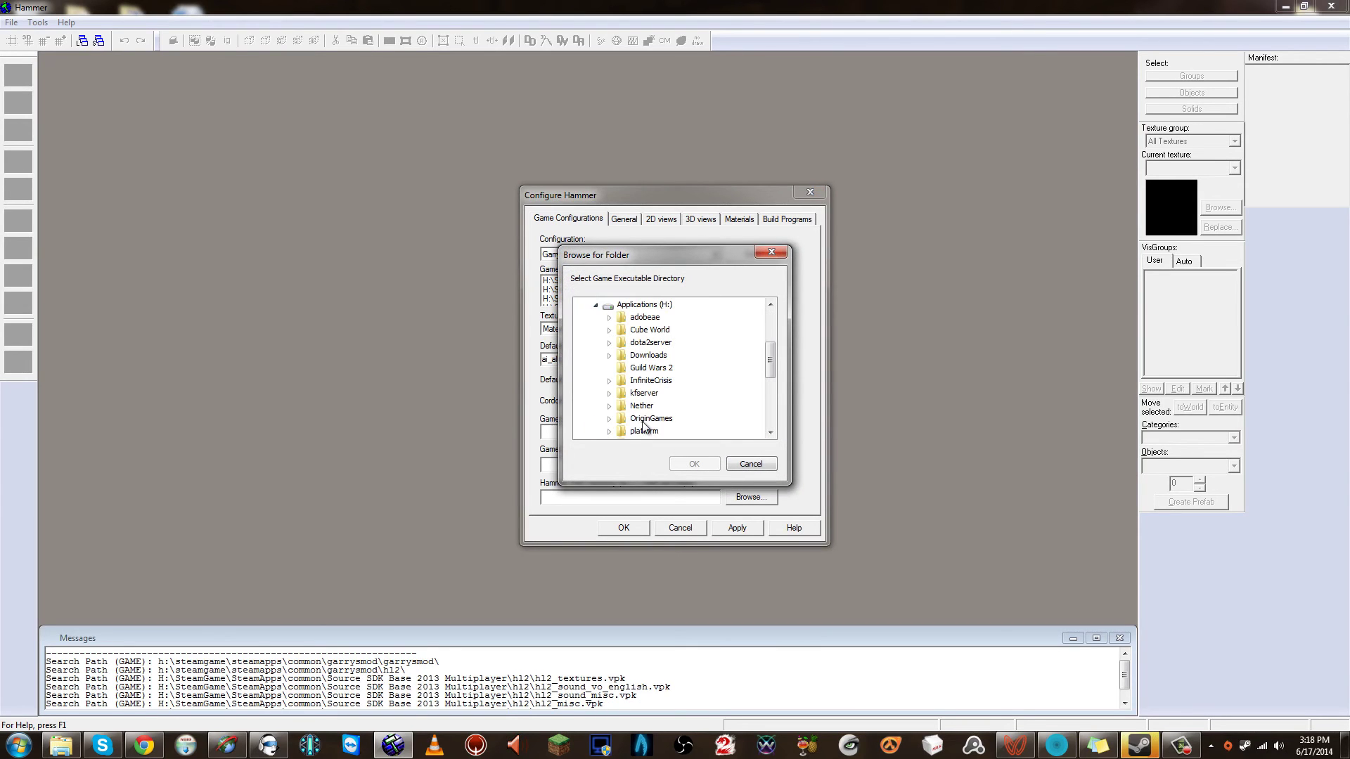
scroll(773, 361, down, 1)
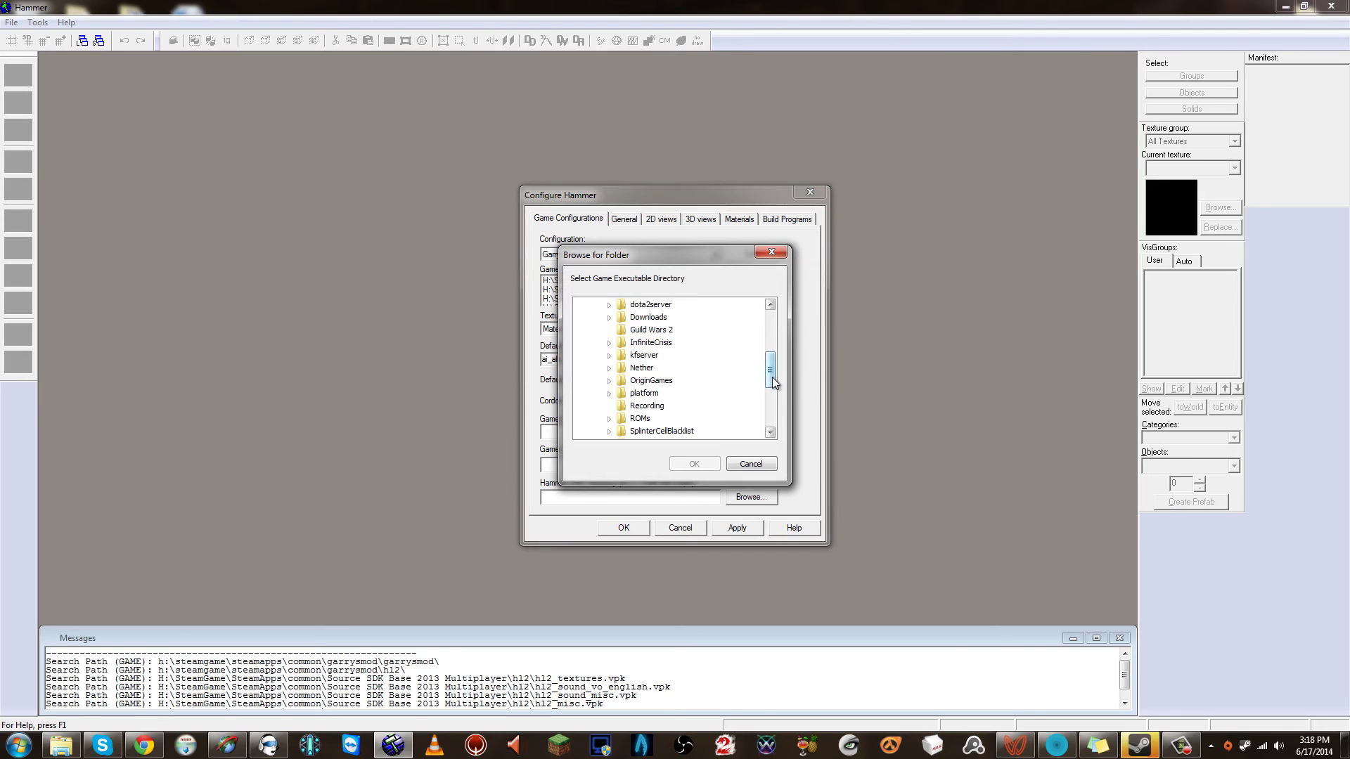
scroll(772, 377, down, 3)
click(609, 369)
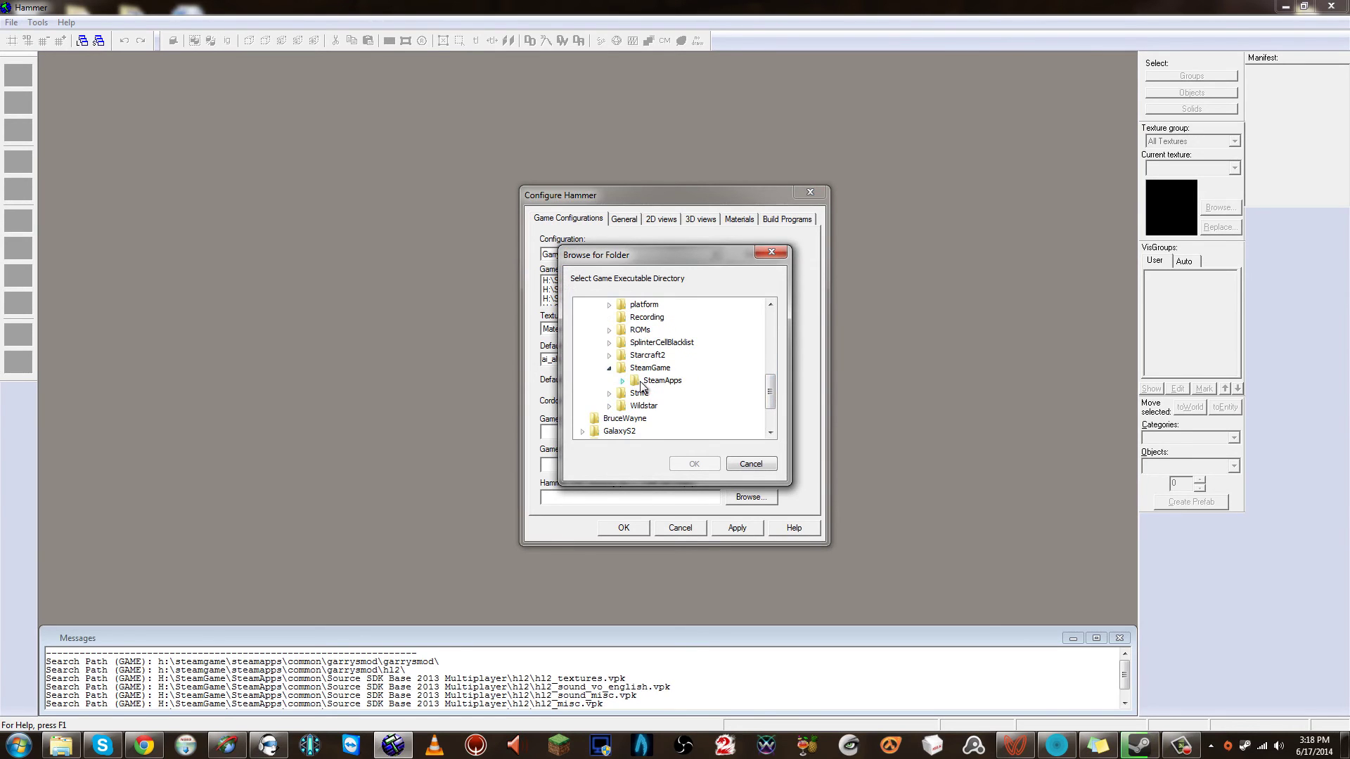
click(623, 381)
click(636, 394)
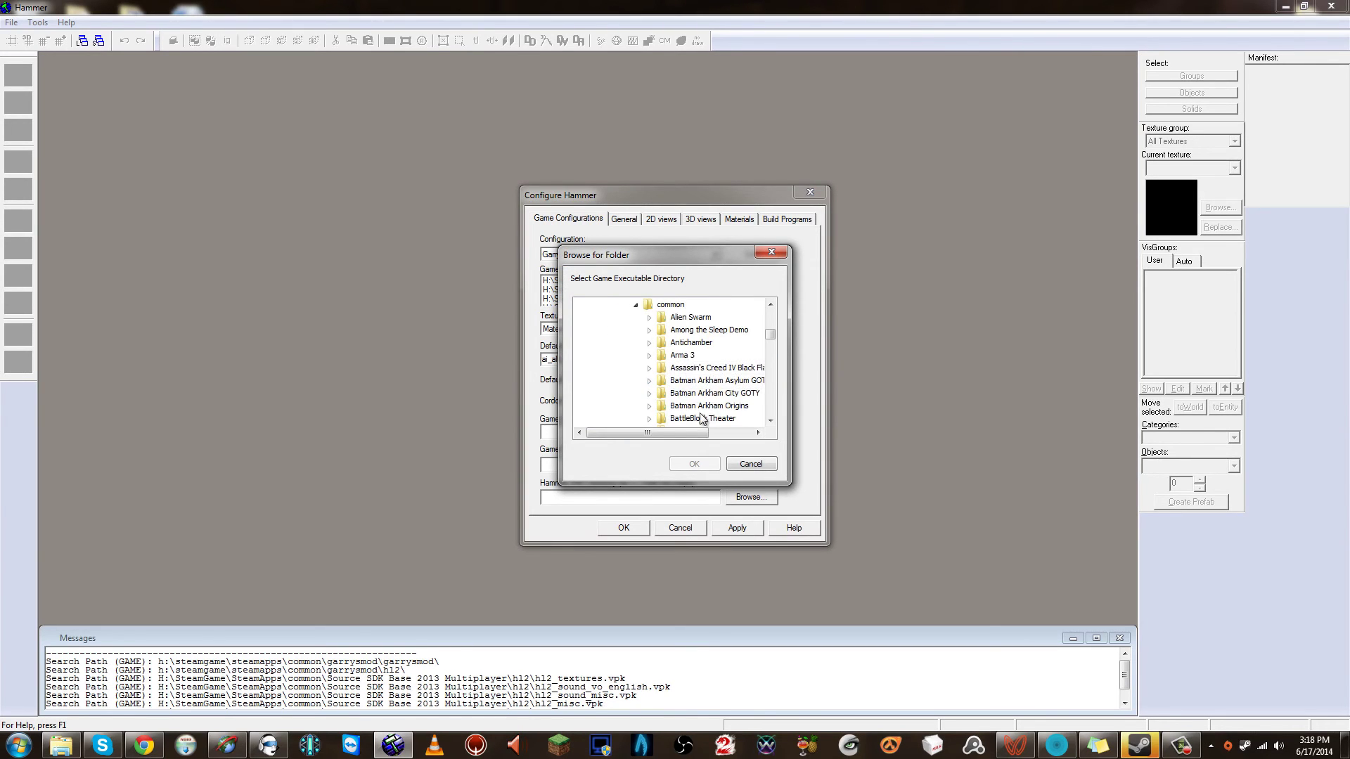
scroll(701, 413, down, 3)
scroll(701, 413, down, 9)
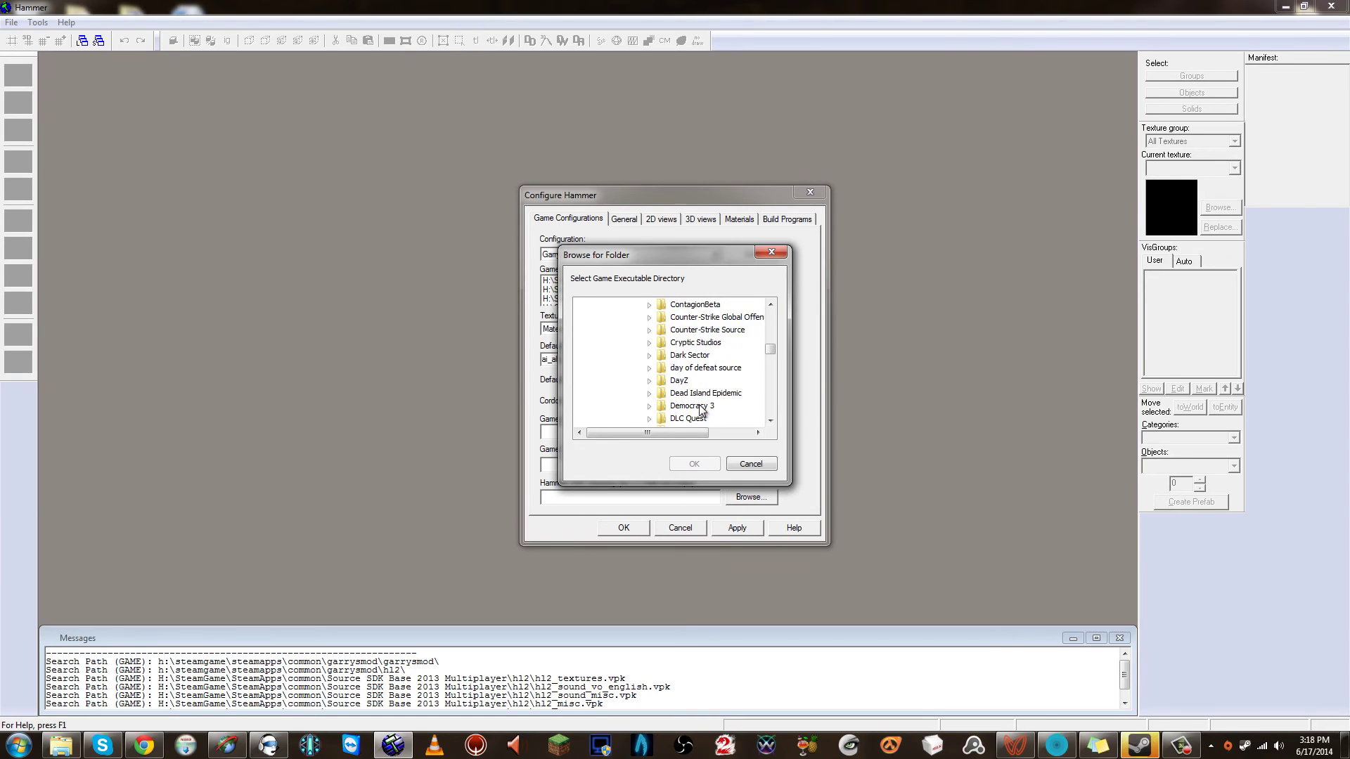
scroll(701, 410, down, 1)
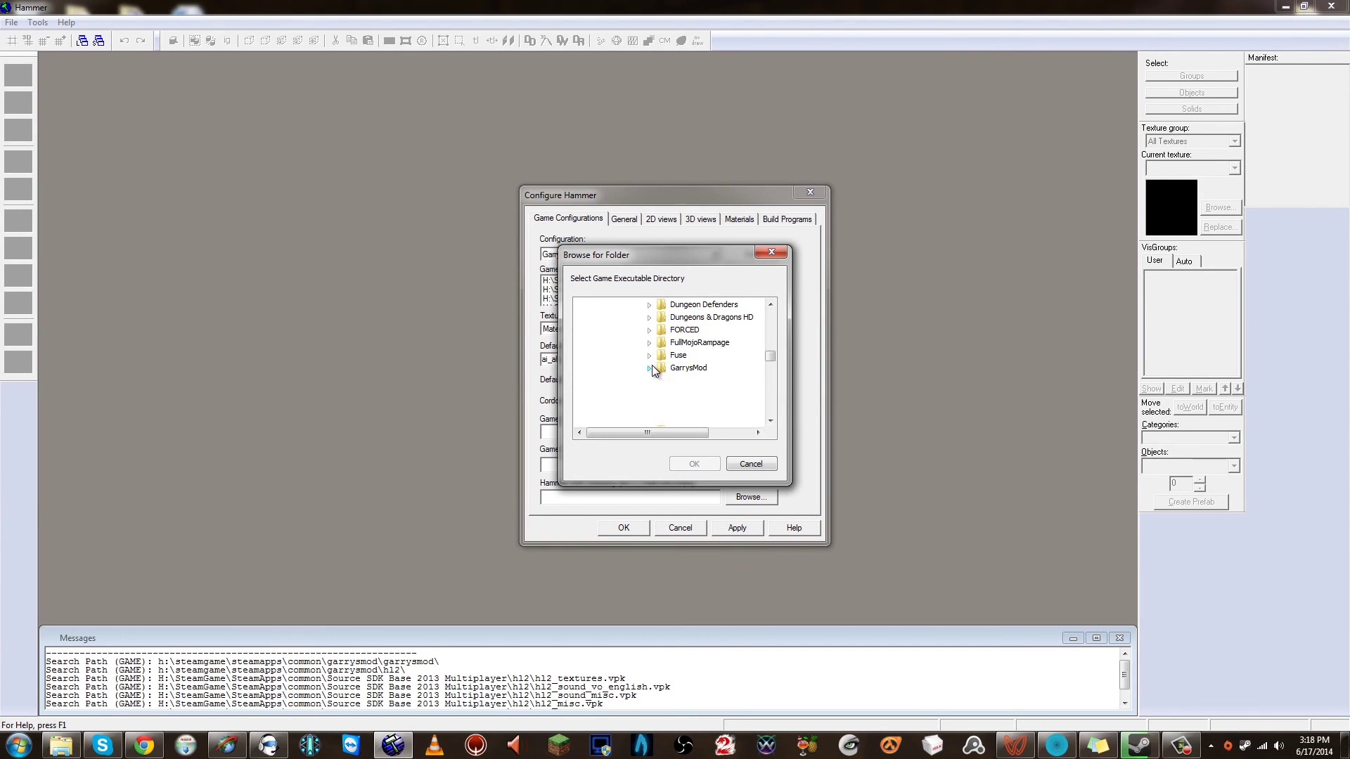
click(650, 368)
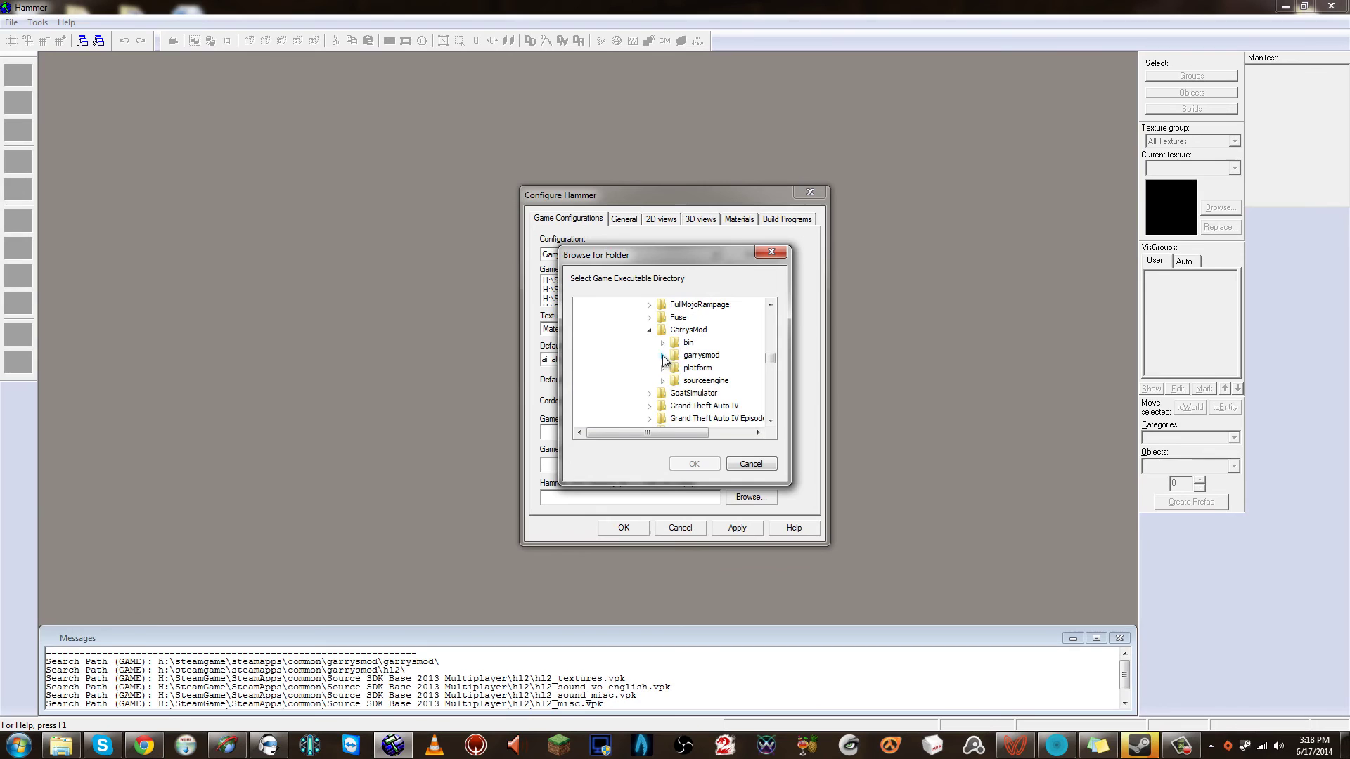
click(662, 330)
click(694, 463)
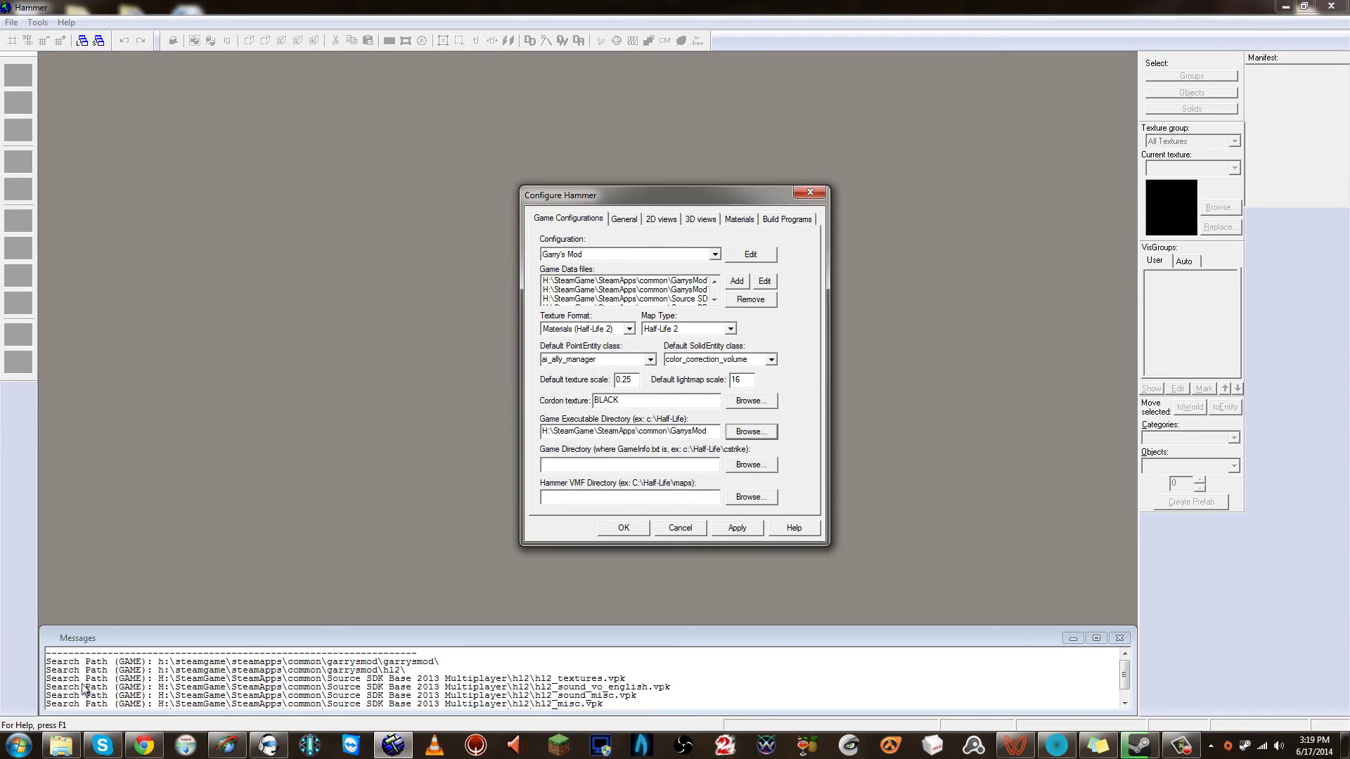
click(19, 745)
click(230, 517)
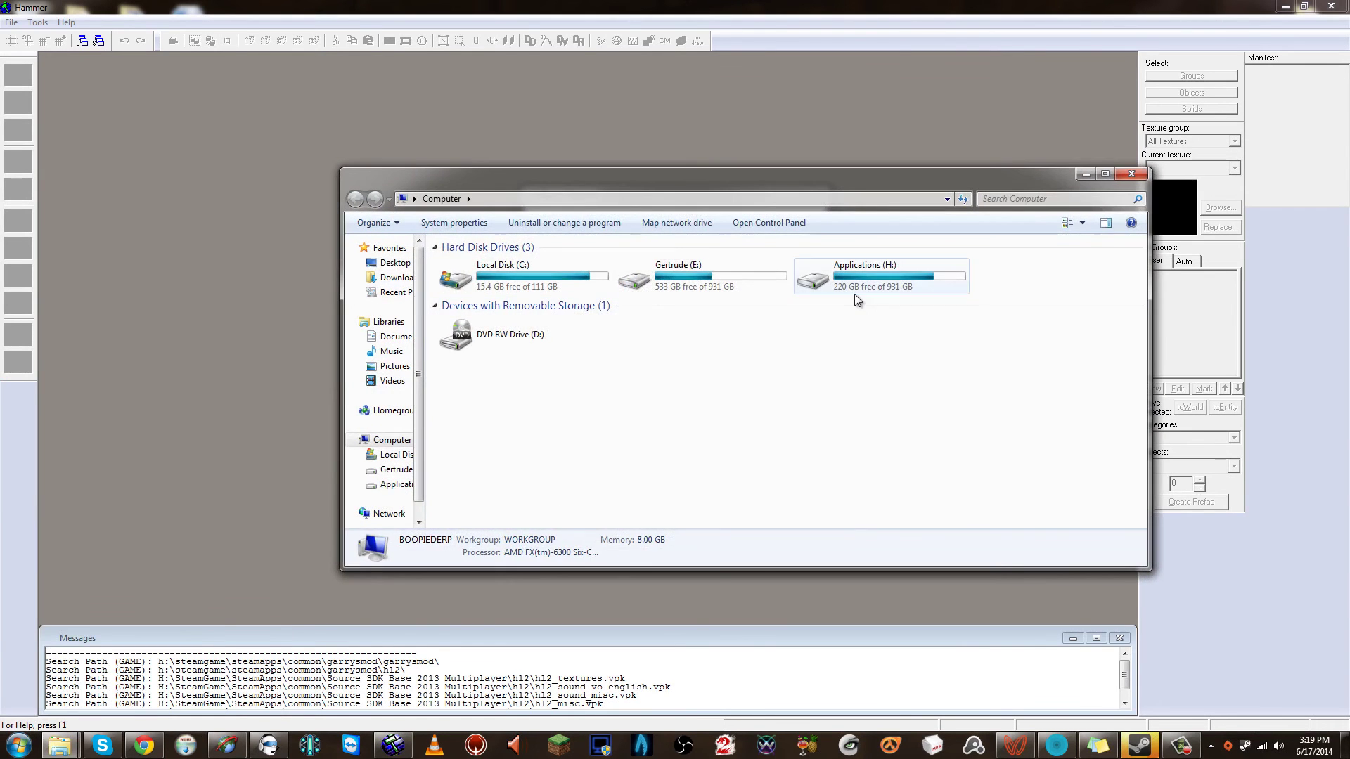
double_click(854, 295)
drag(670, 177, 502, 181)
double_click(675, 408)
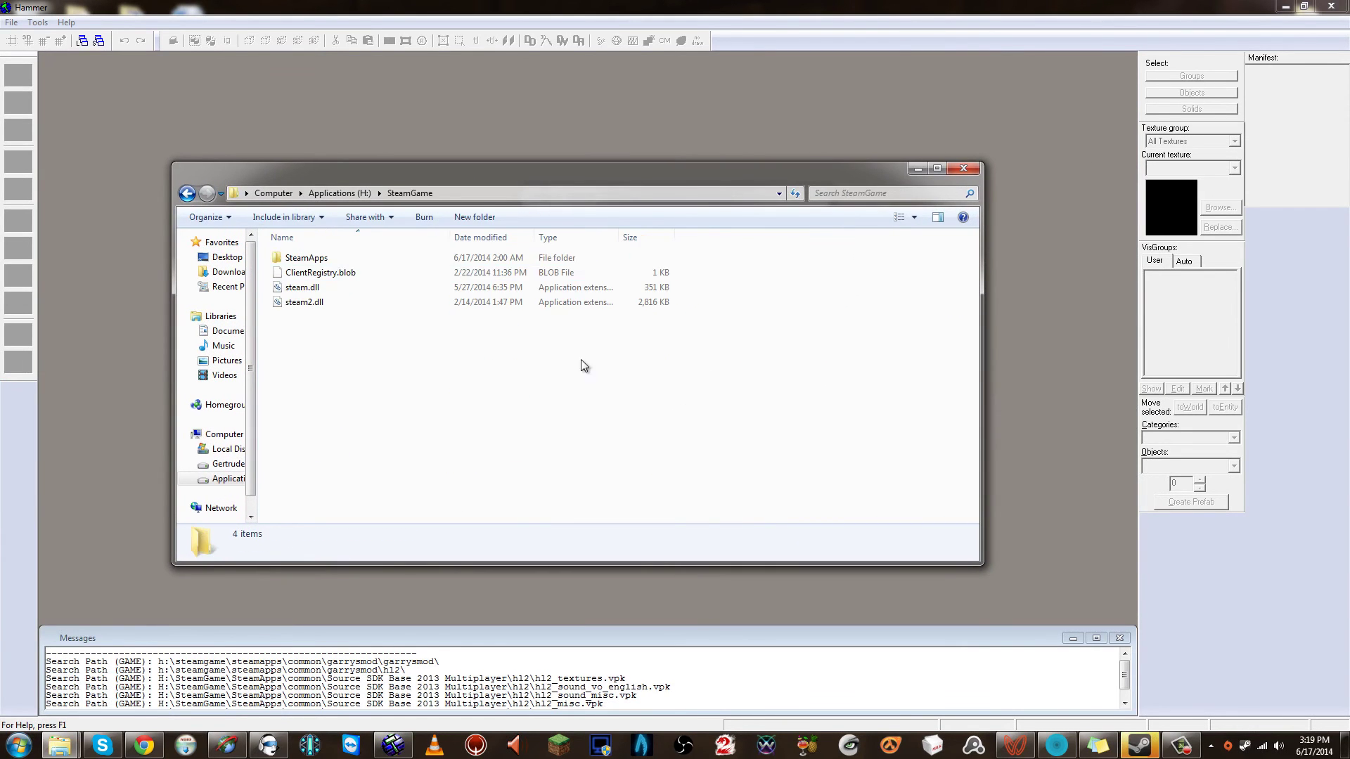
double_click(280, 256)
double_click(343, 369)
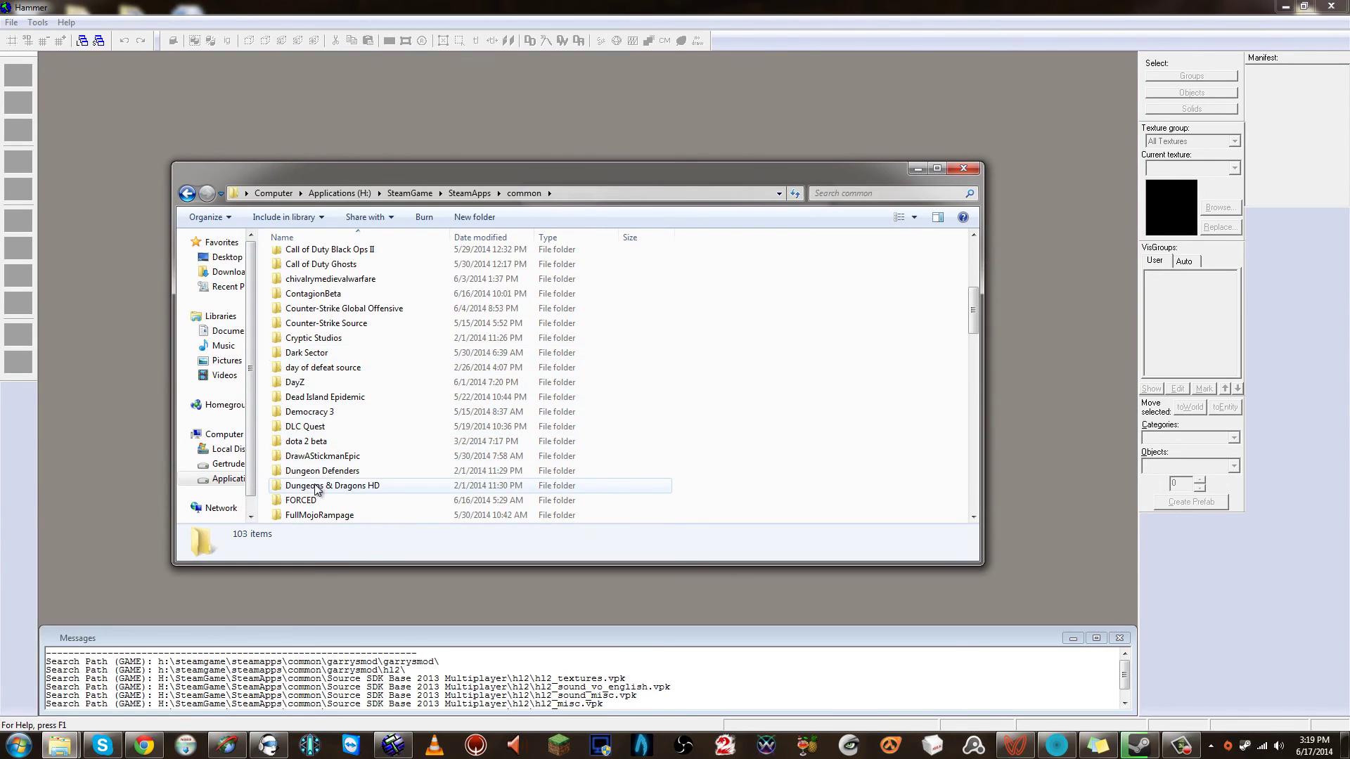
scroll(323, 485, down, 2)
double_click(323, 455)
click(299, 317)
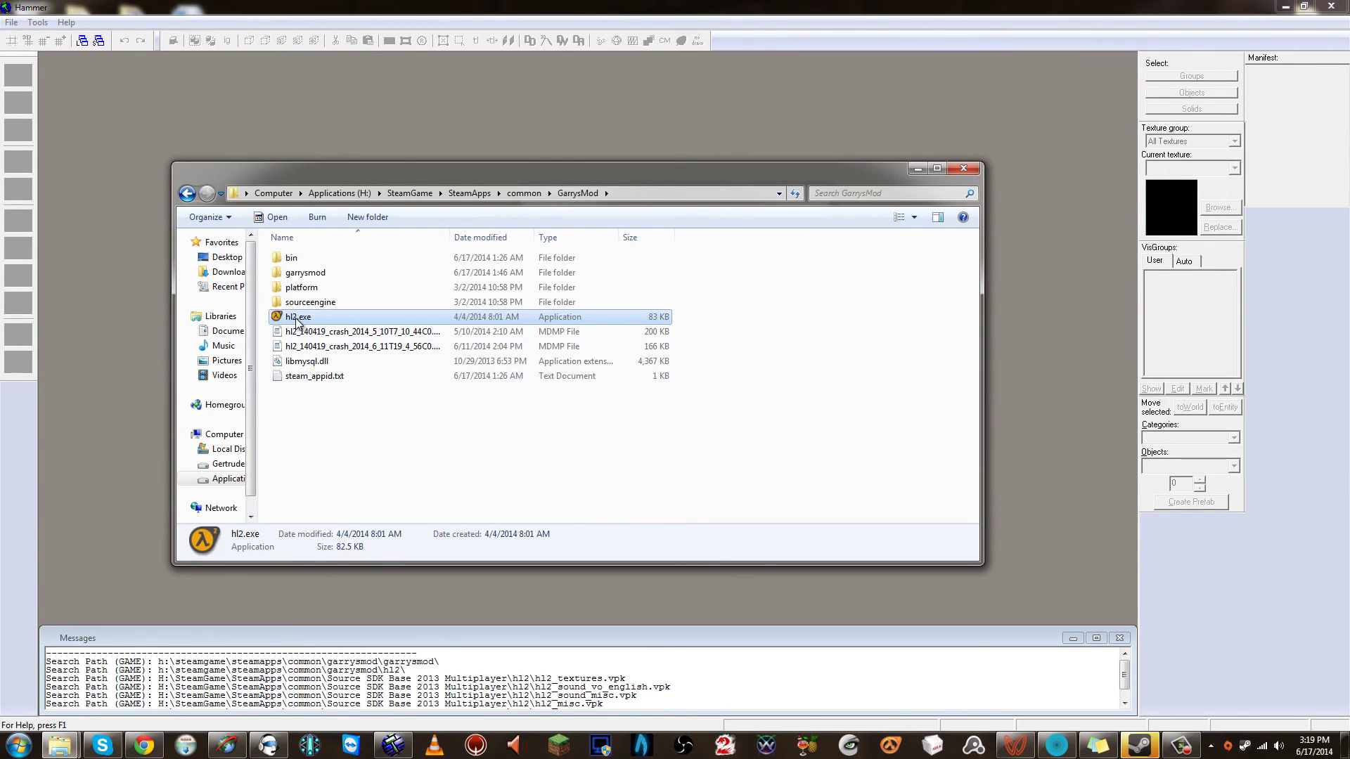
click(634, 194)
click(741, 152)
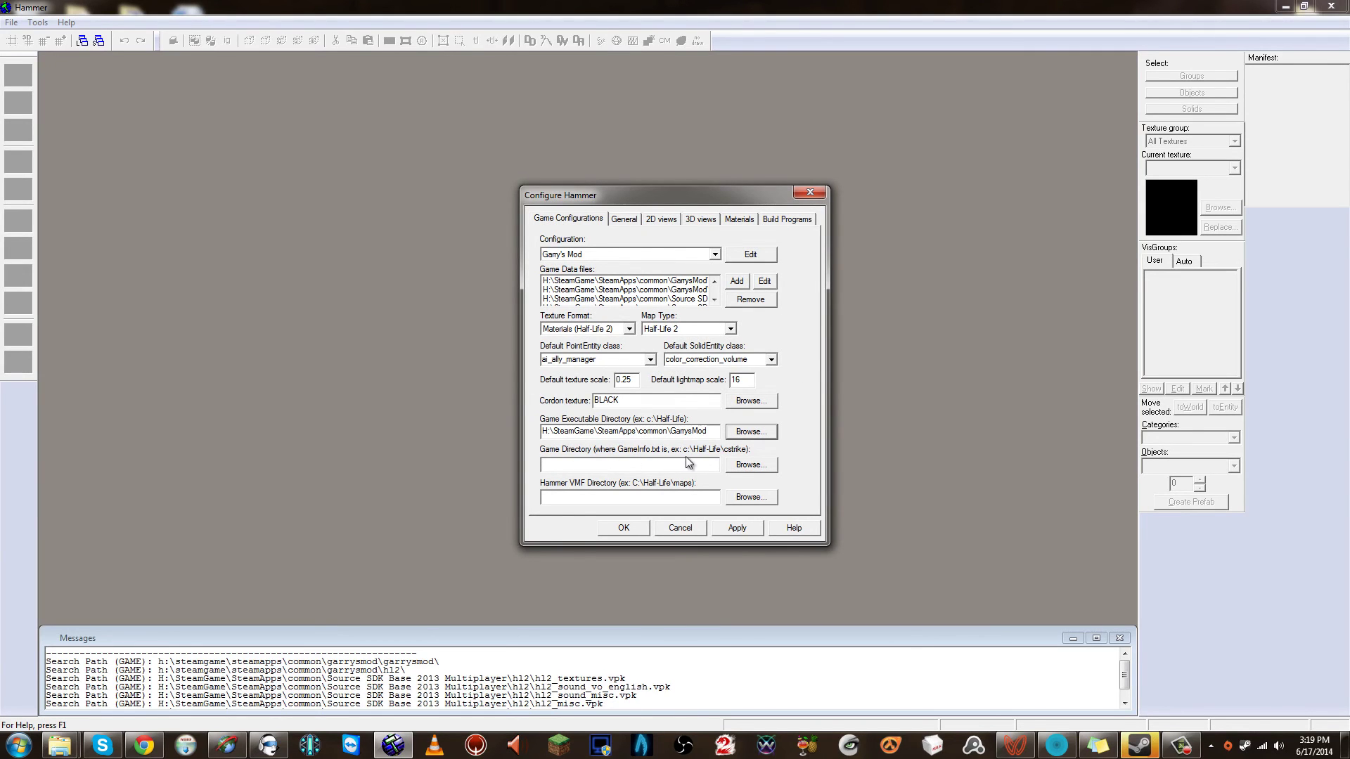
Set Game Directory to H:\SteamGame\SteamApps\common\GarrysMod\garrysmod
click(740, 467)
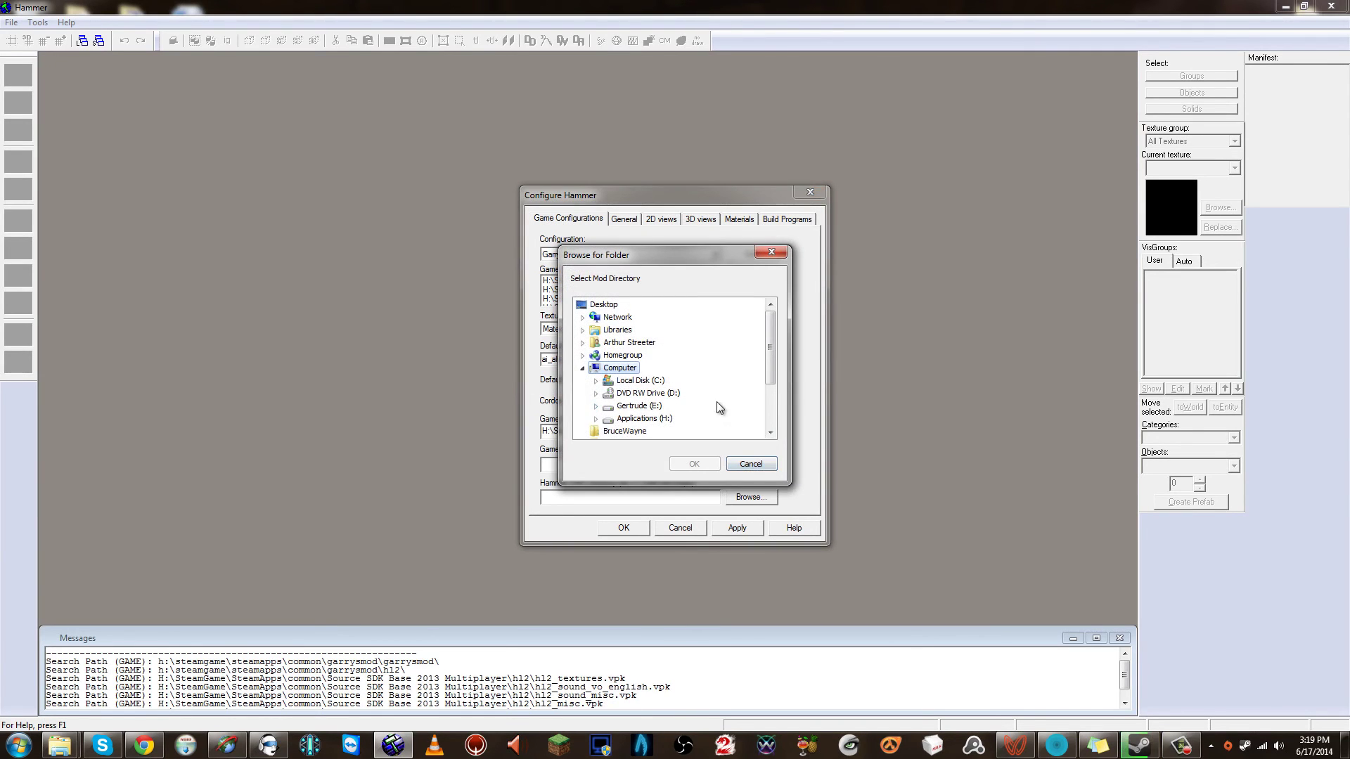
click(595, 418)
drag(656, 253, 923, 270)
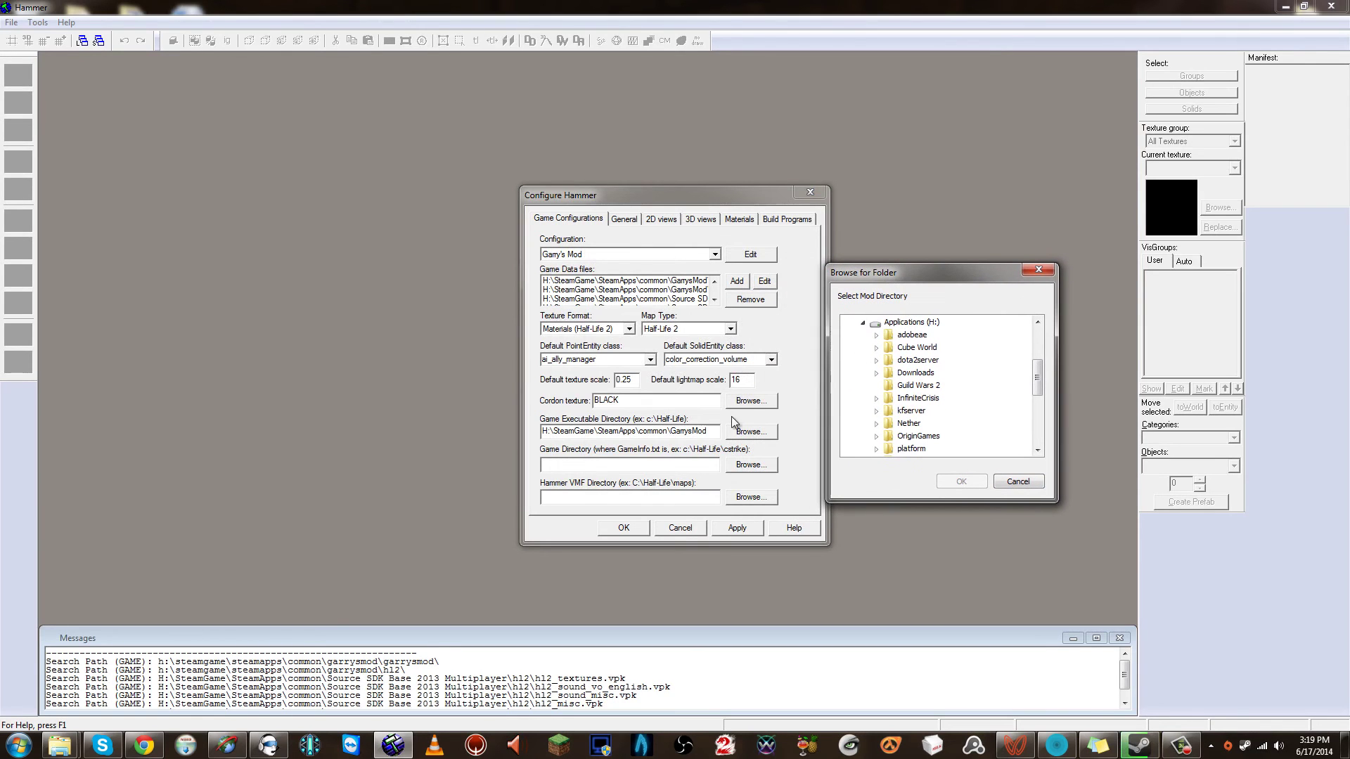
scroll(888, 418, down, 3)
click(876, 398)
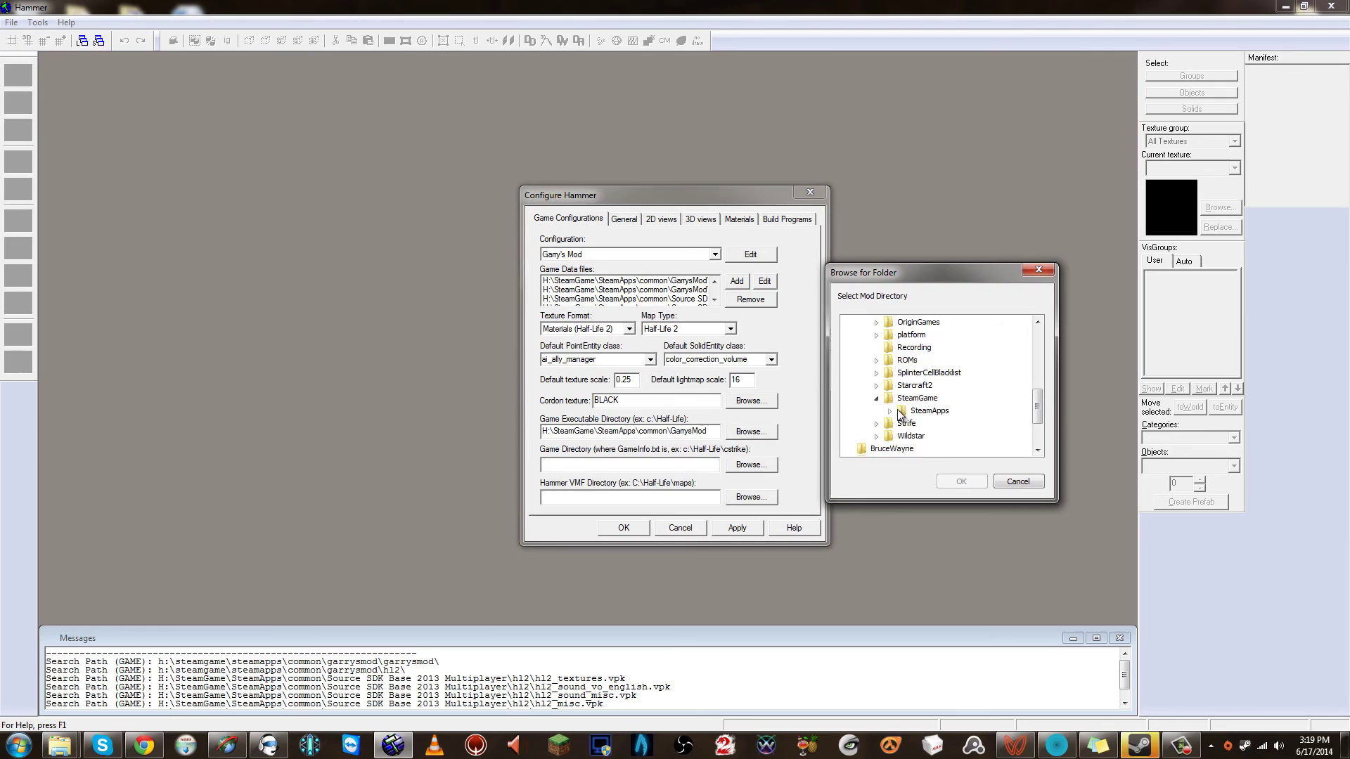
double_click(901, 413)
double_click(917, 423)
scroll(925, 393, down, 5)
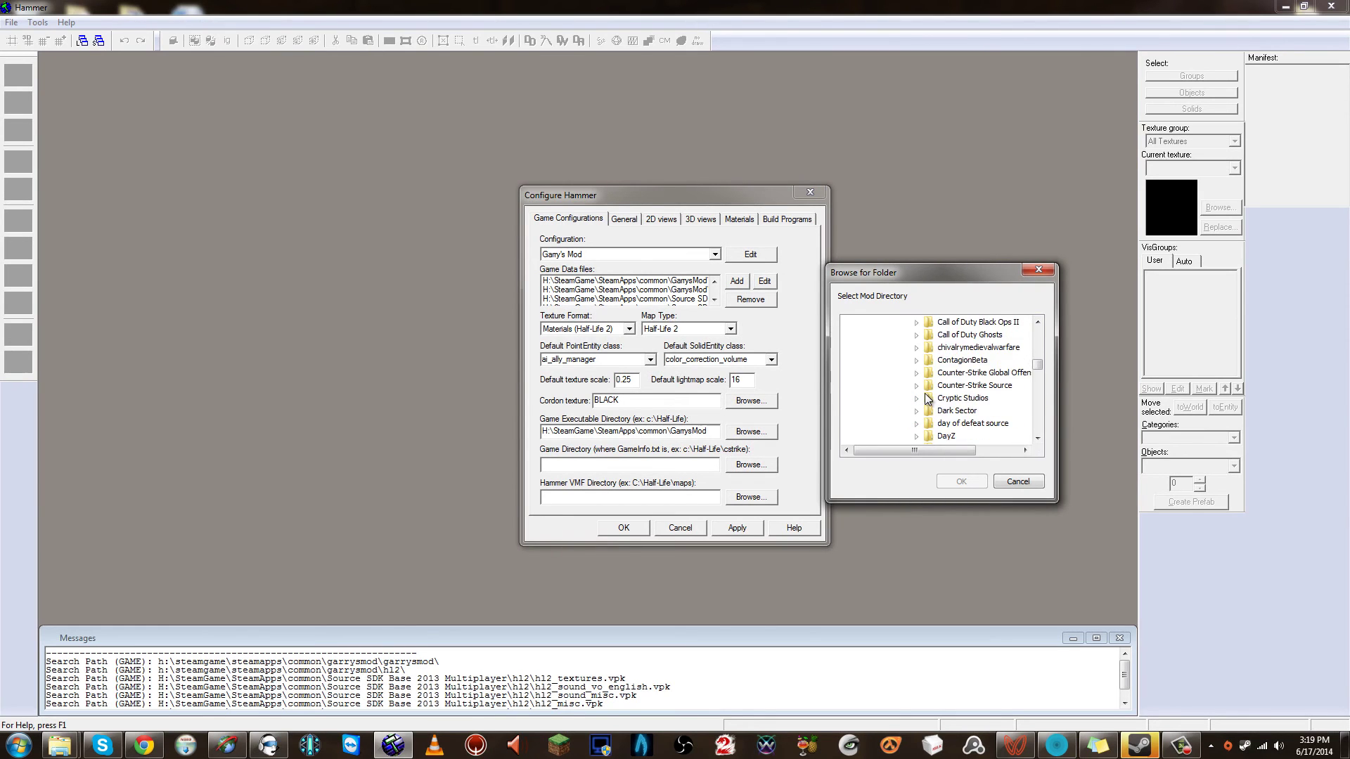
scroll(925, 394, down, 7)
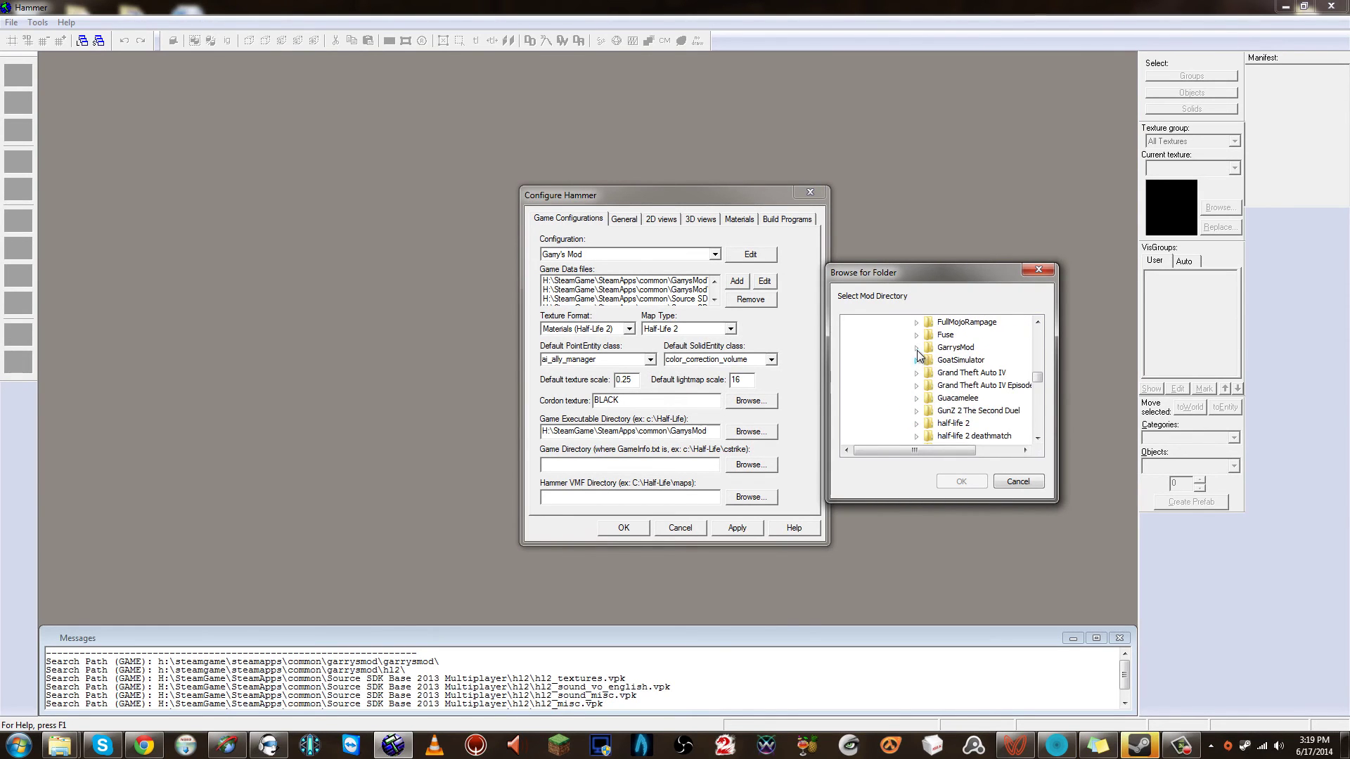
click(916, 347)
click(969, 373)
click(961, 484)
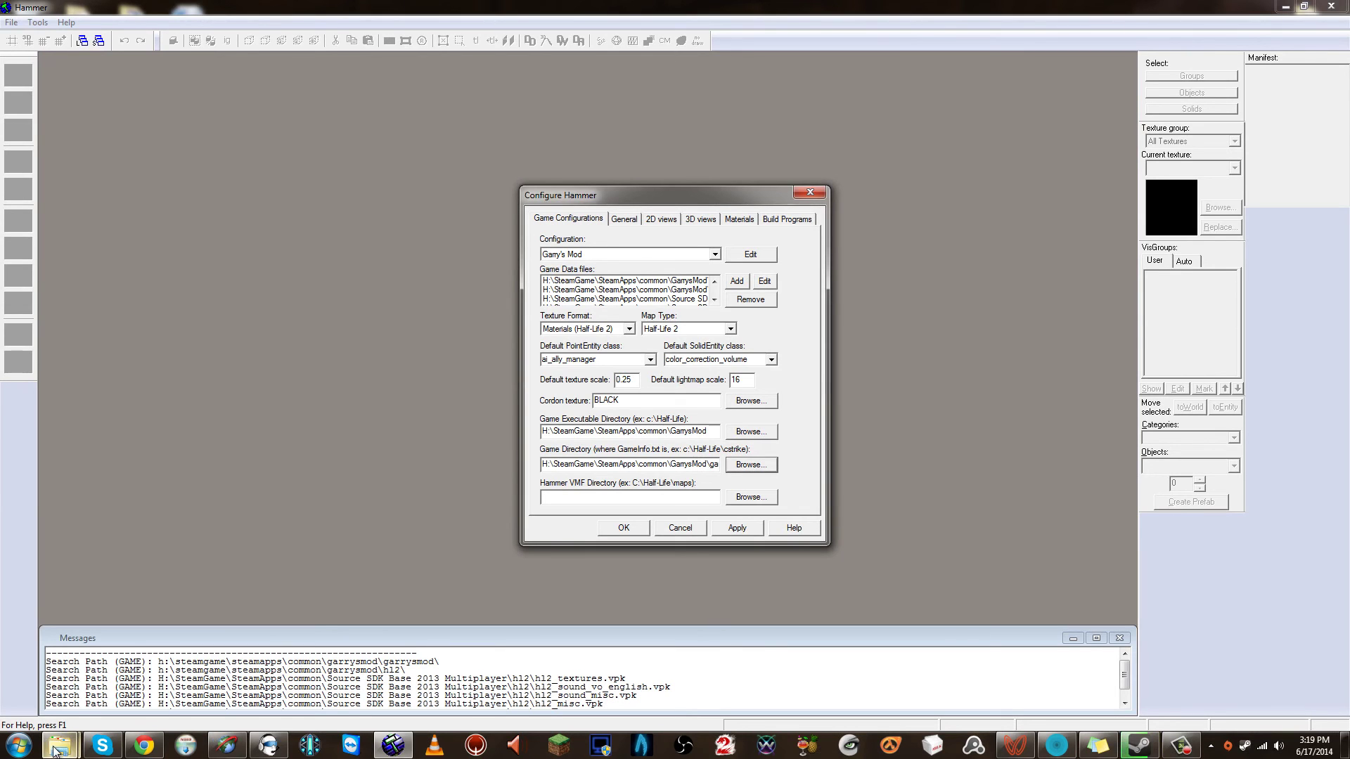
mouse_move(60, 745)
click(214, 689)
double_click(306, 273)
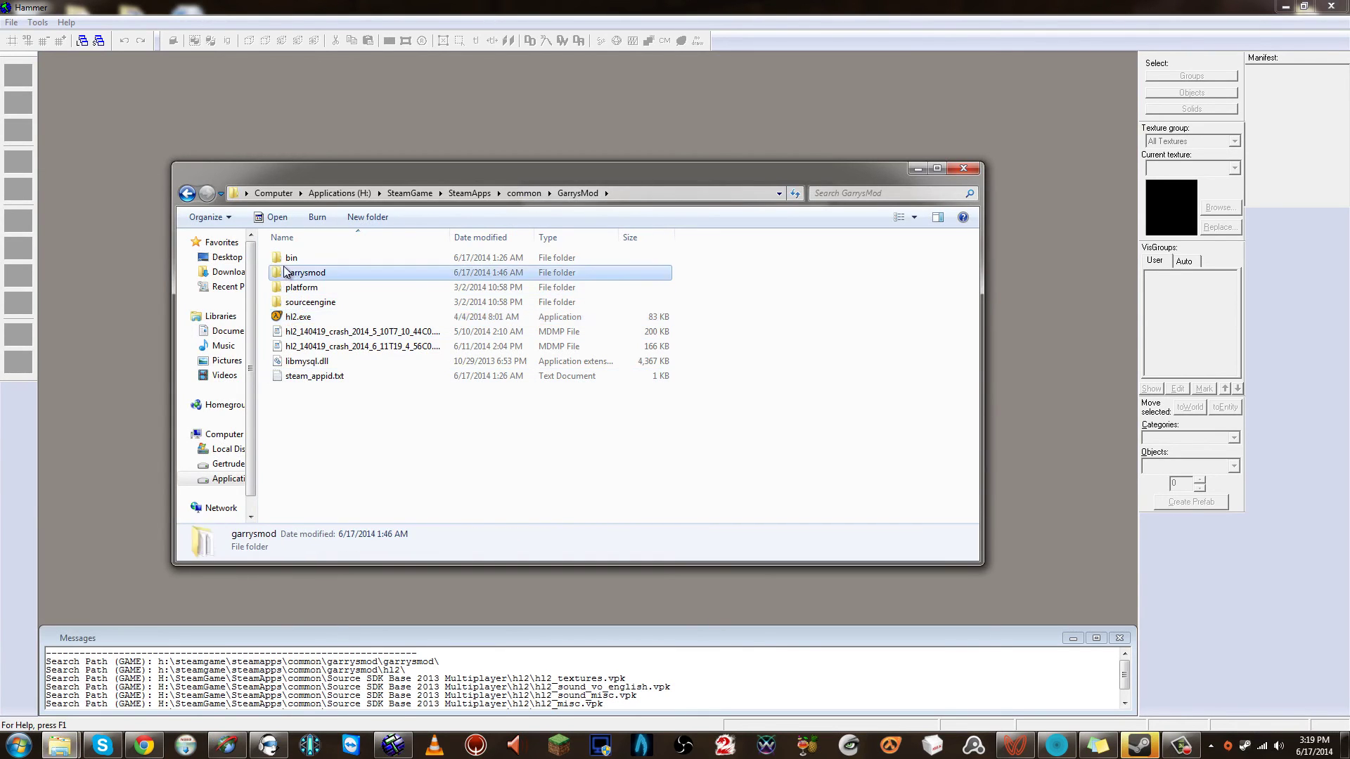
scroll(369, 369, down, 6)
click(352, 457)
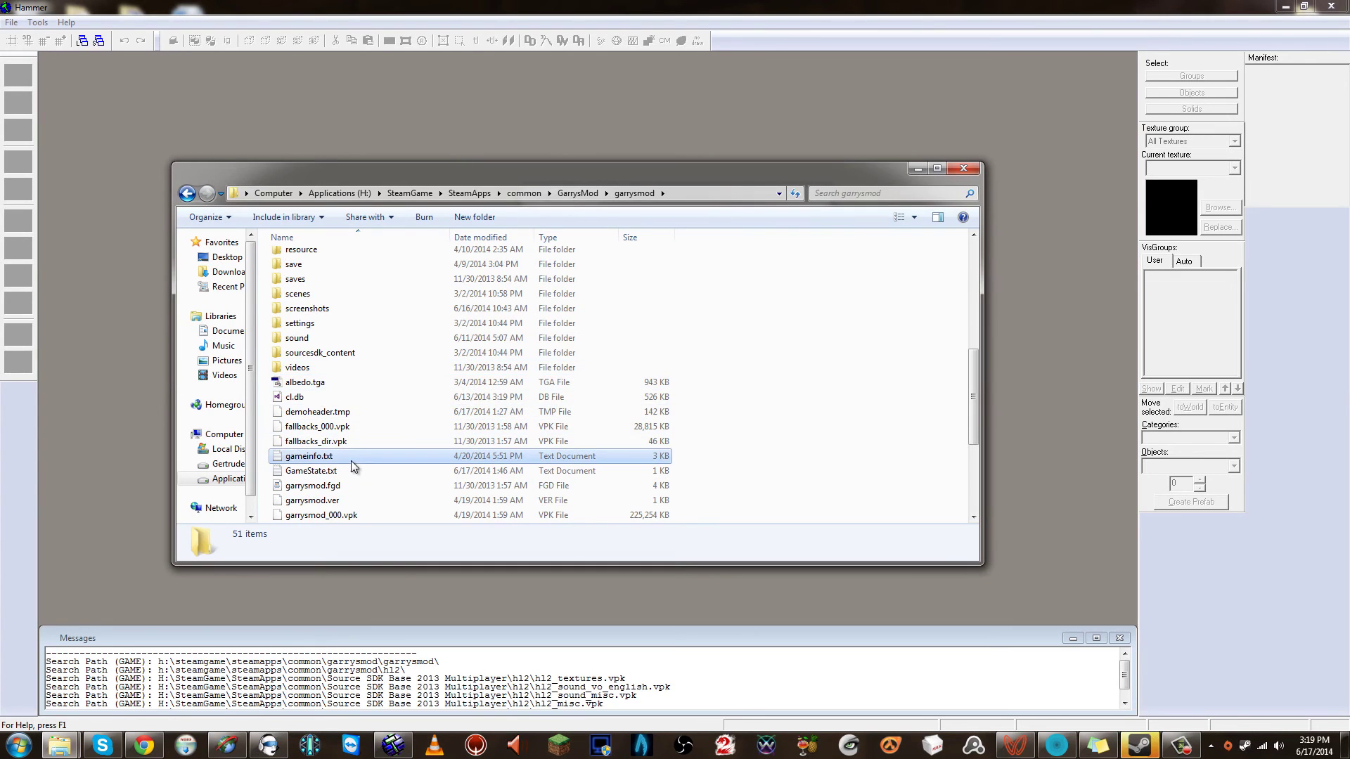
drag(408, 176, 555, 190)
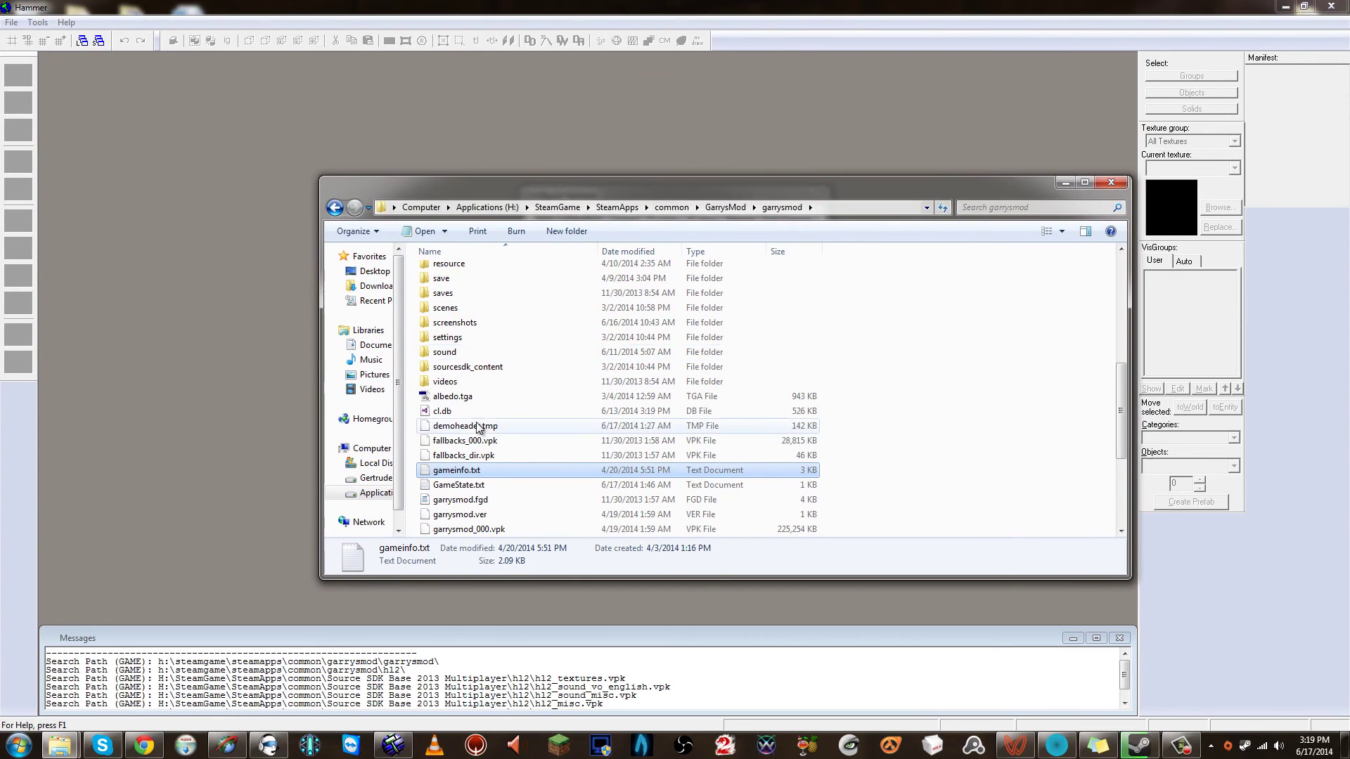
double_click(471, 470)
scroll(199, 142, down, 6)
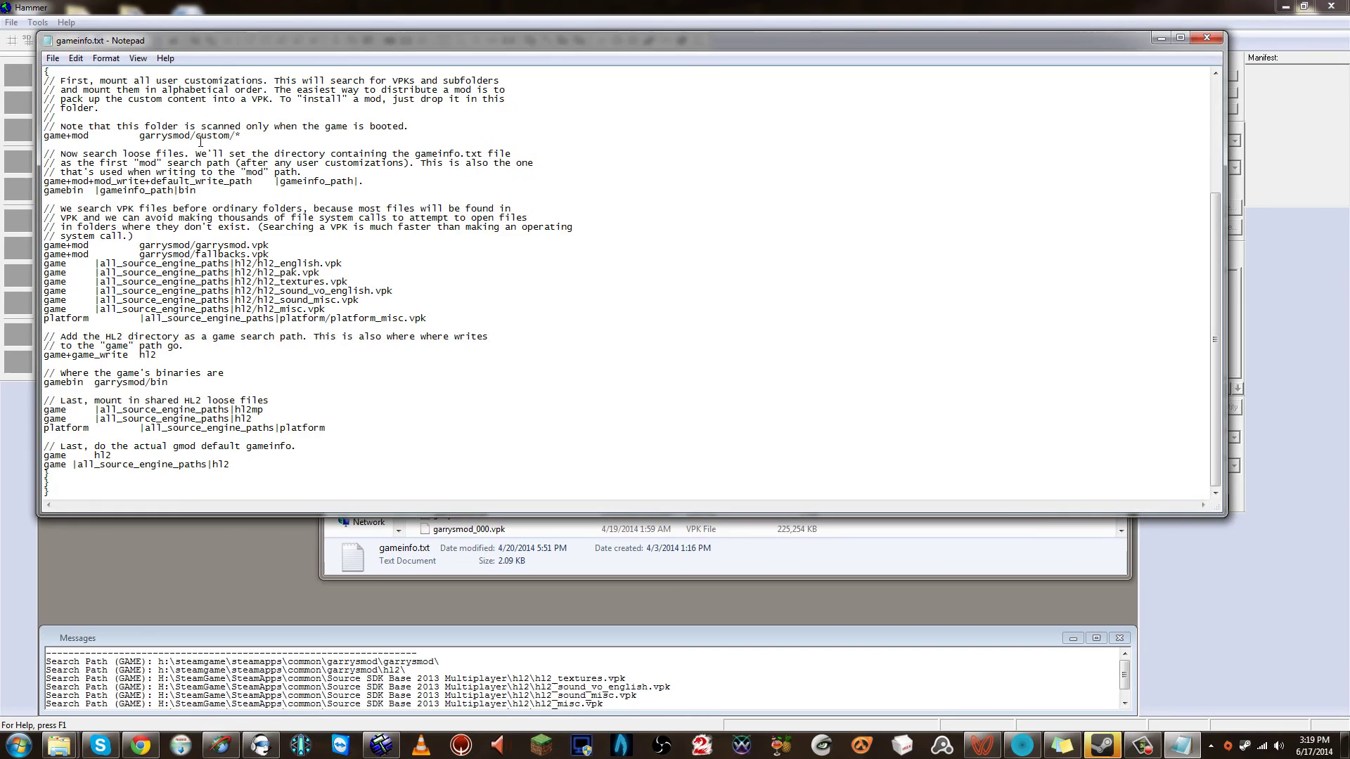
scroll(225, 202, up, 6)
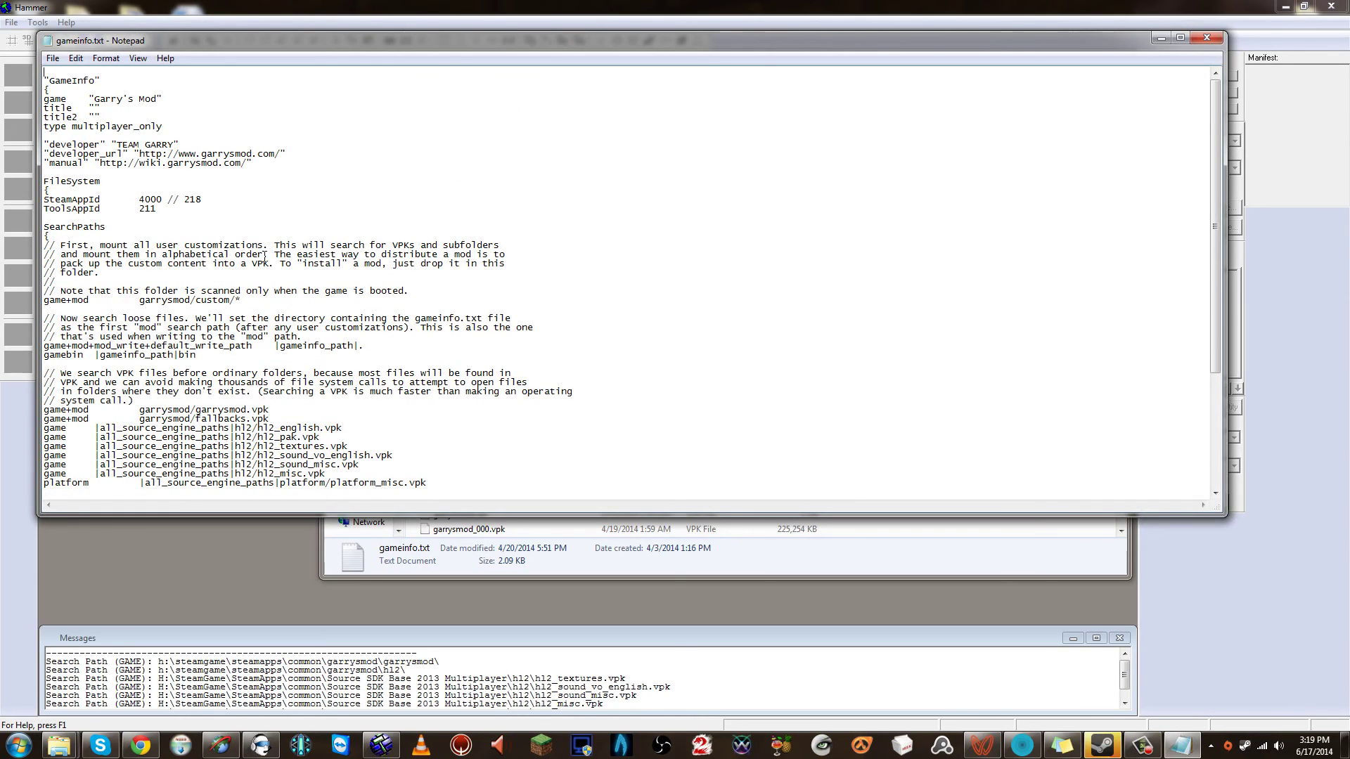
scroll(283, 276, down, 6)
scroll(284, 276, up, 6)
key(ctrl+a)
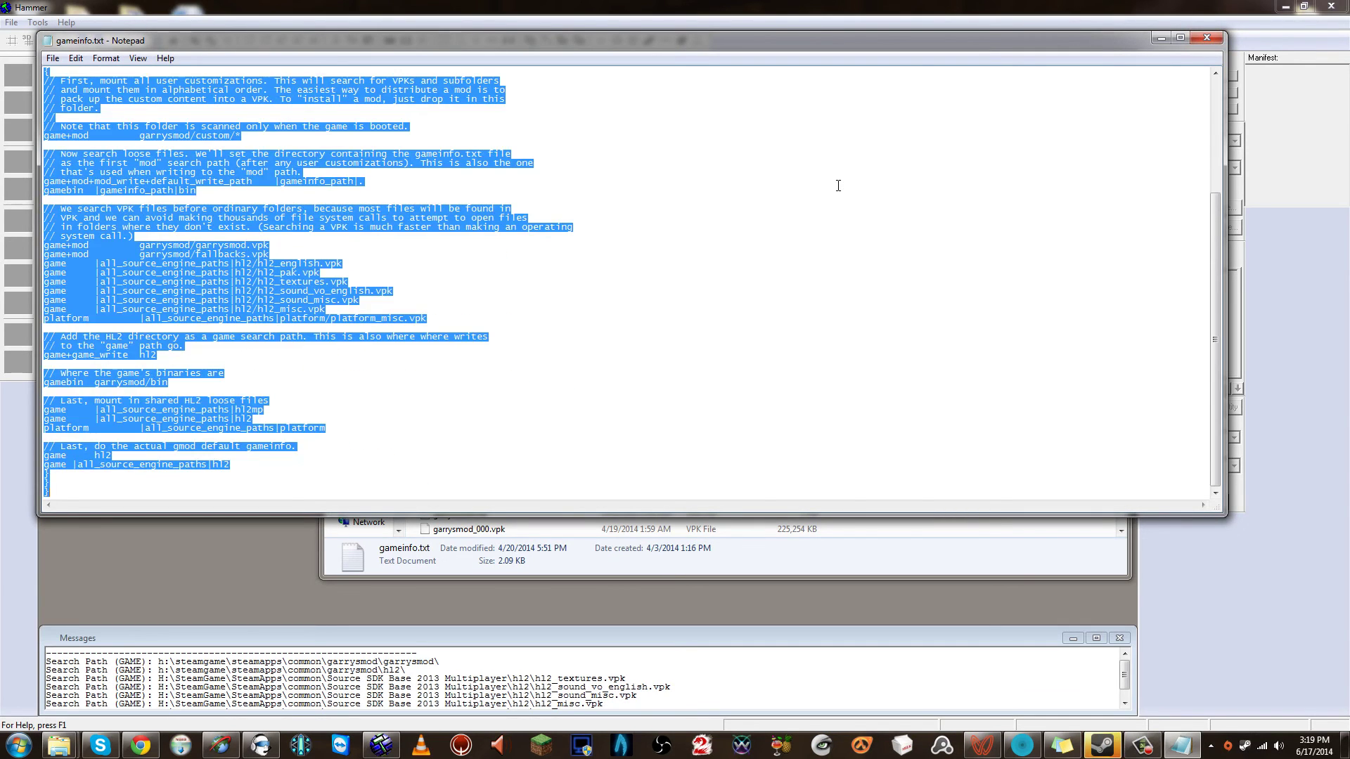
key(ctrl+x)
key(ctrl+v)
scroll(753, 243, up, 3)
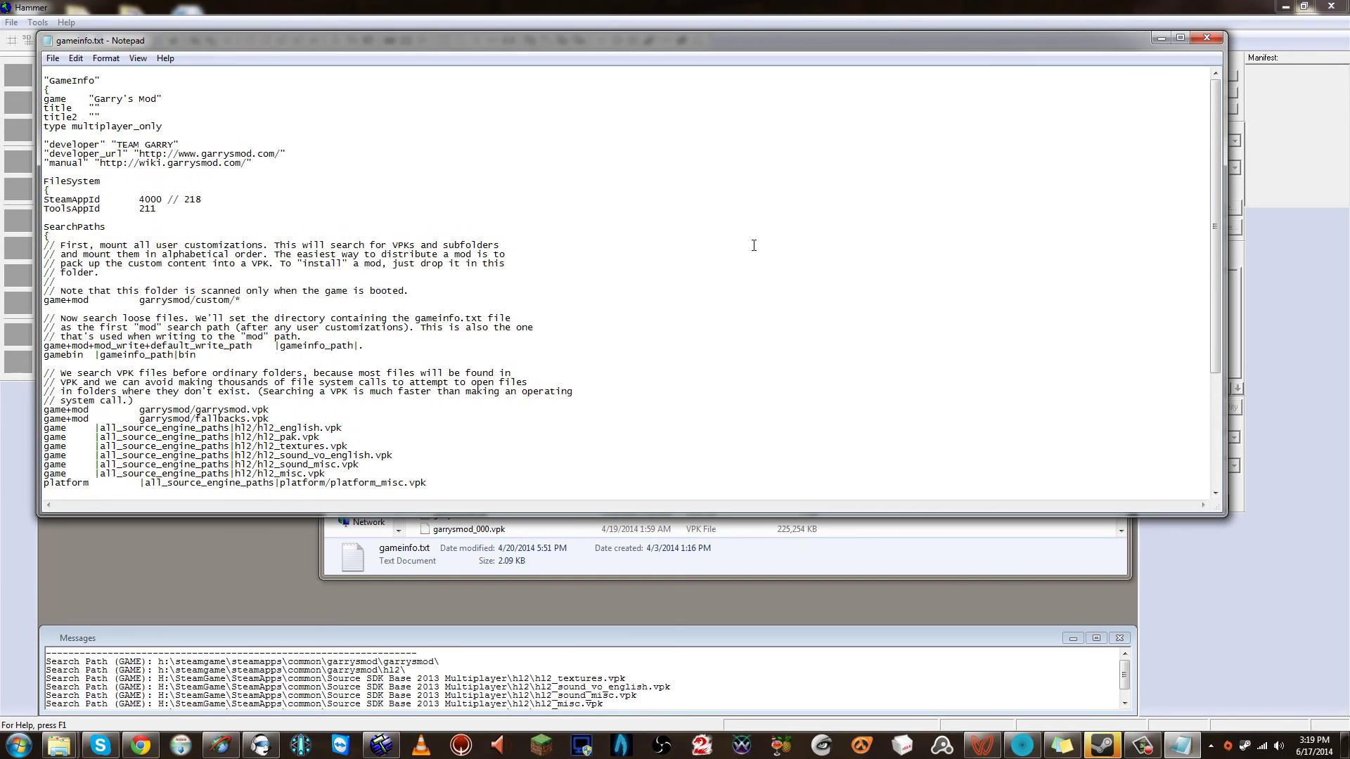
scroll(754, 245, down, 6)
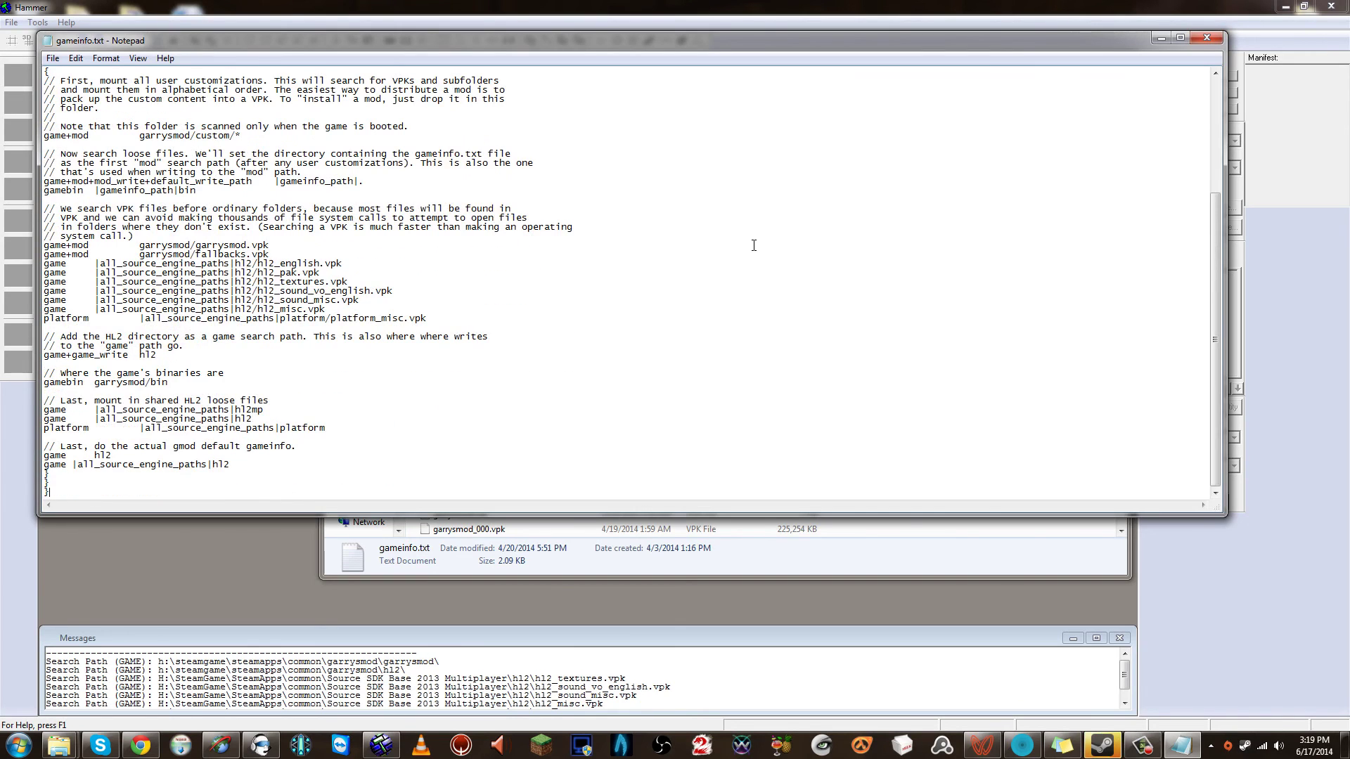
click(1207, 40)
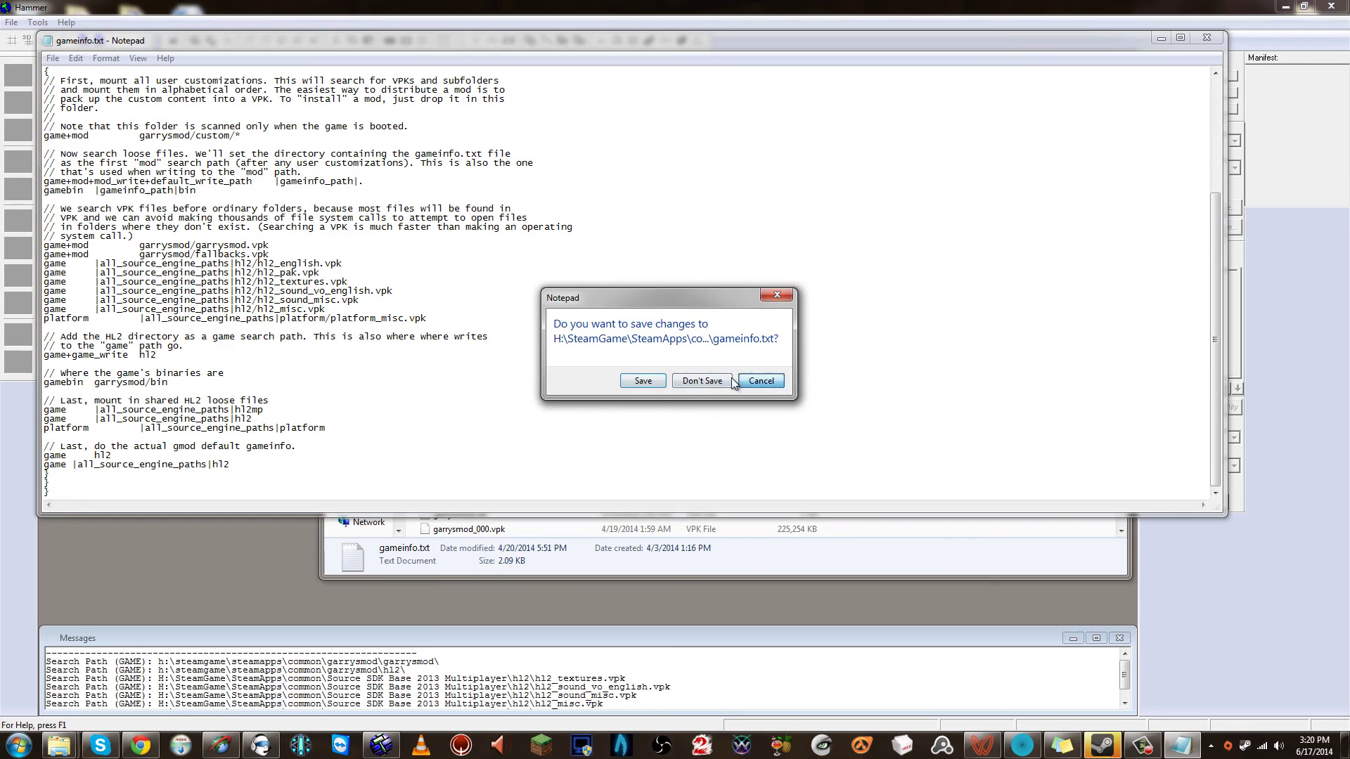
click(730, 381)
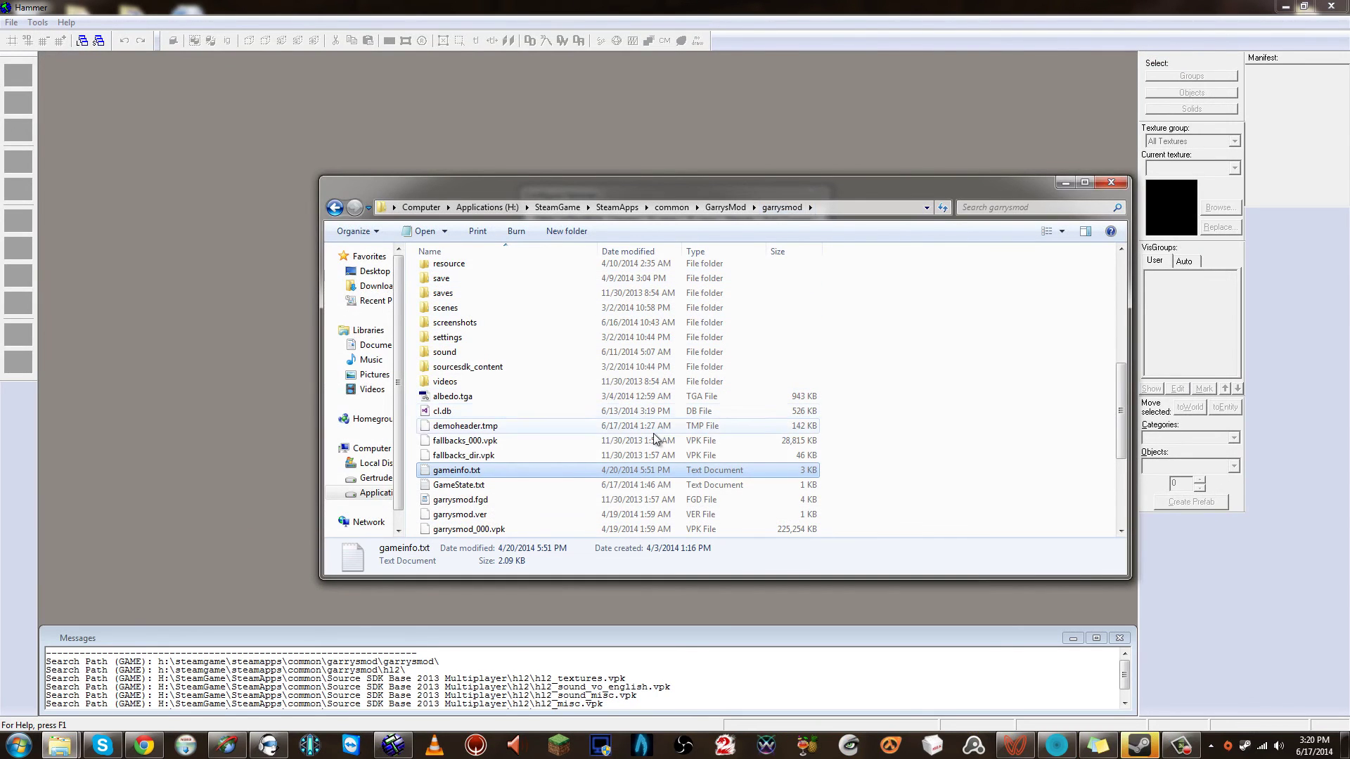
scroll(577, 471, down, 4)
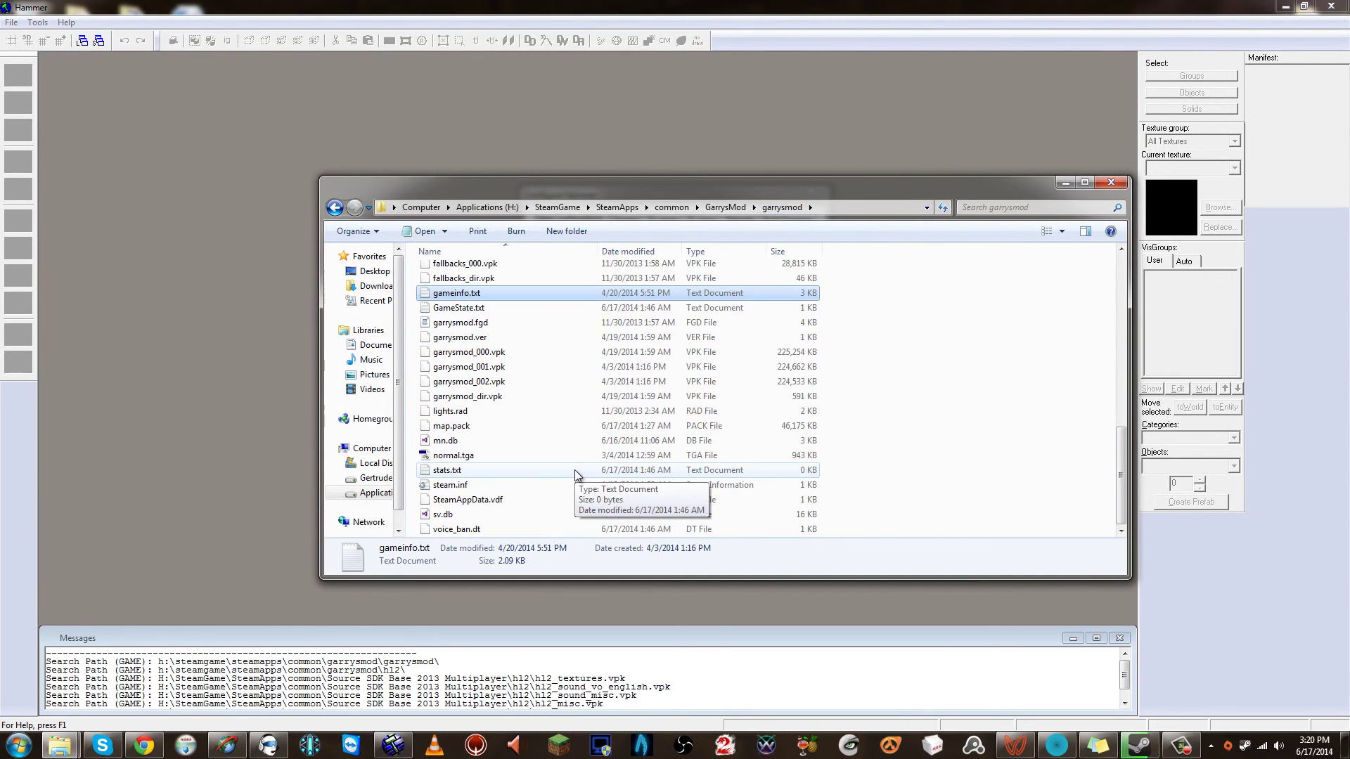
scroll(575, 470, up, 4)
click(1110, 183)
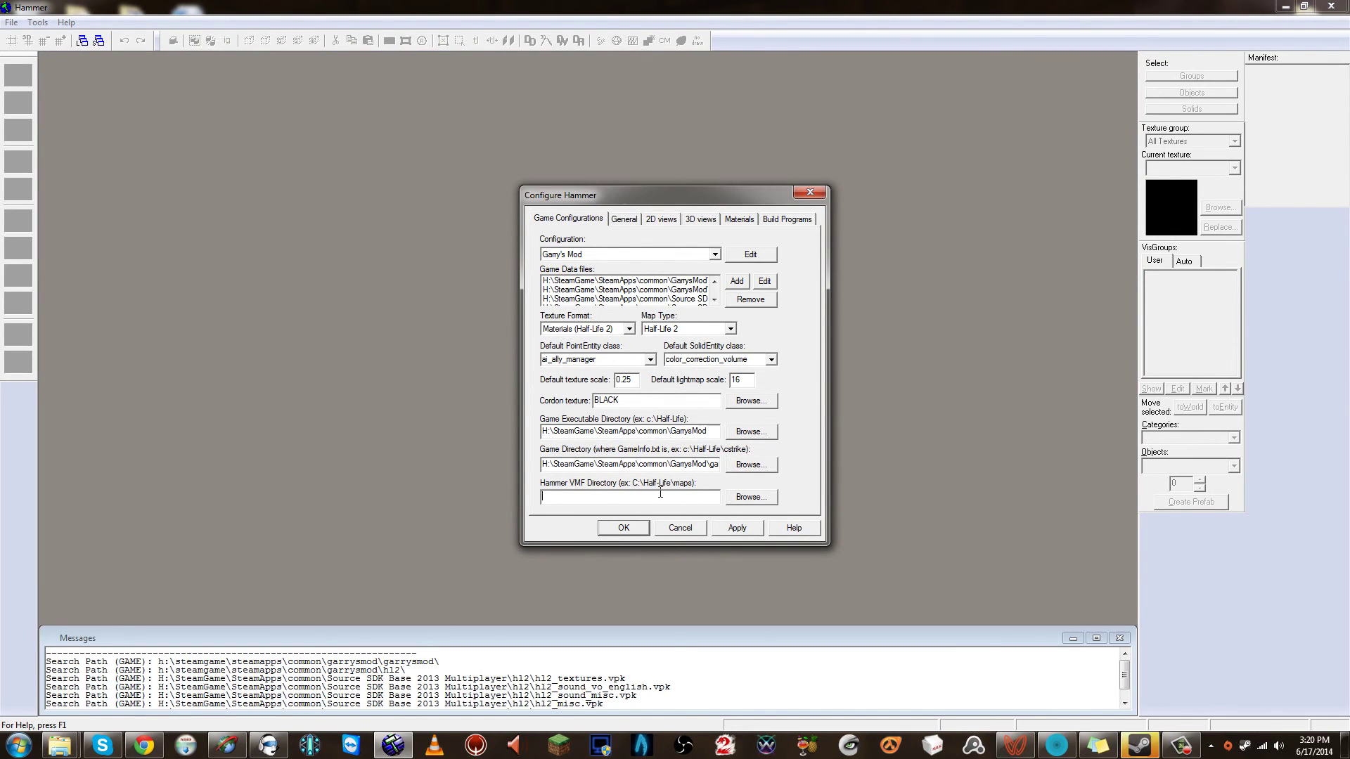
Browse for the VMF directory, expanding Applications (H:) down to SteamGame\SteamApps\common
click(751, 498)
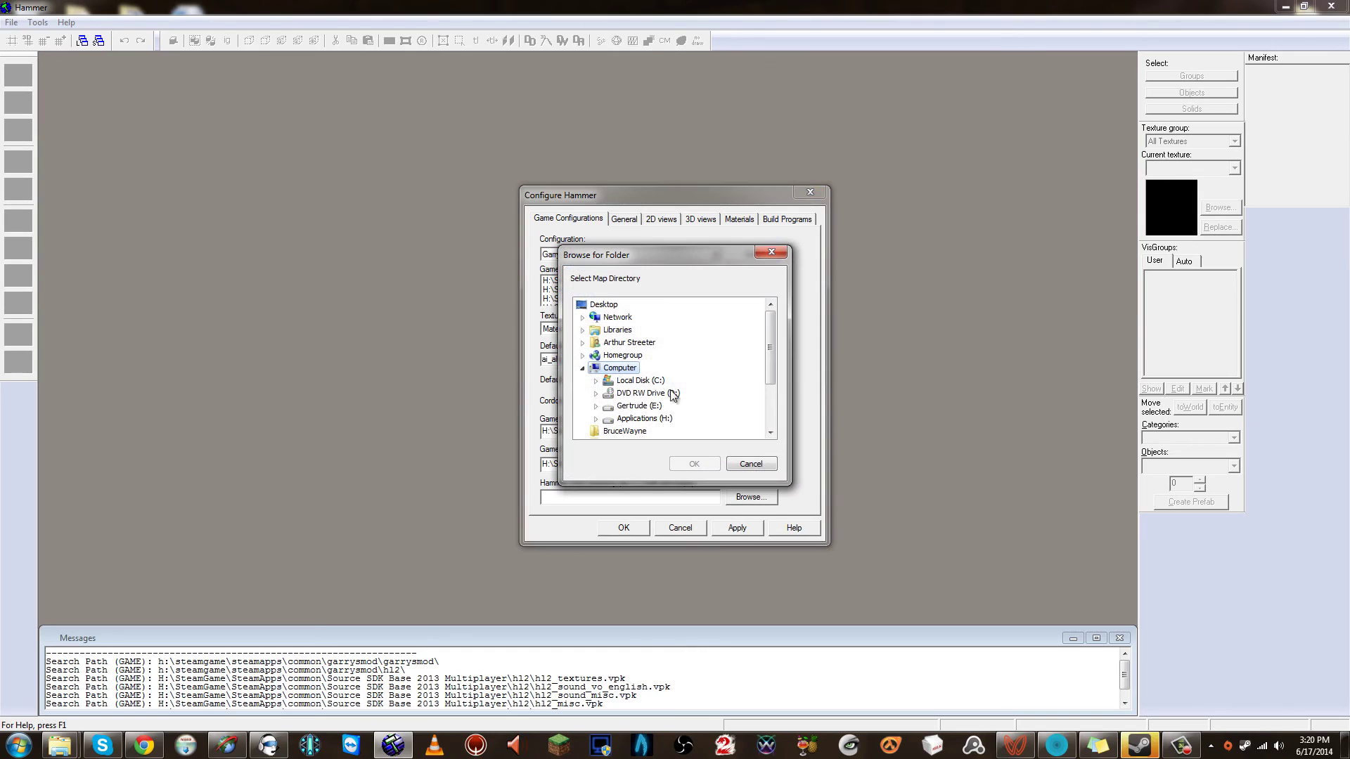
click(595, 406)
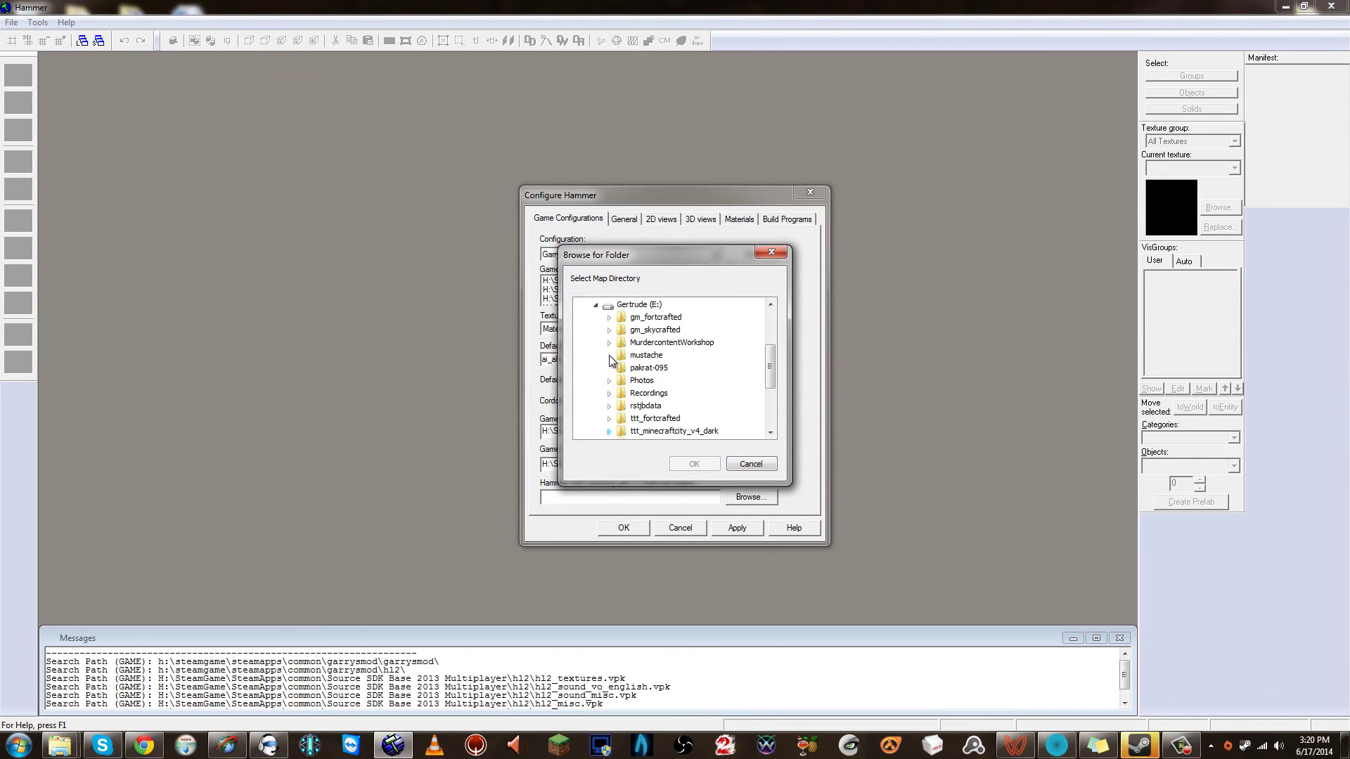
click(595, 306)
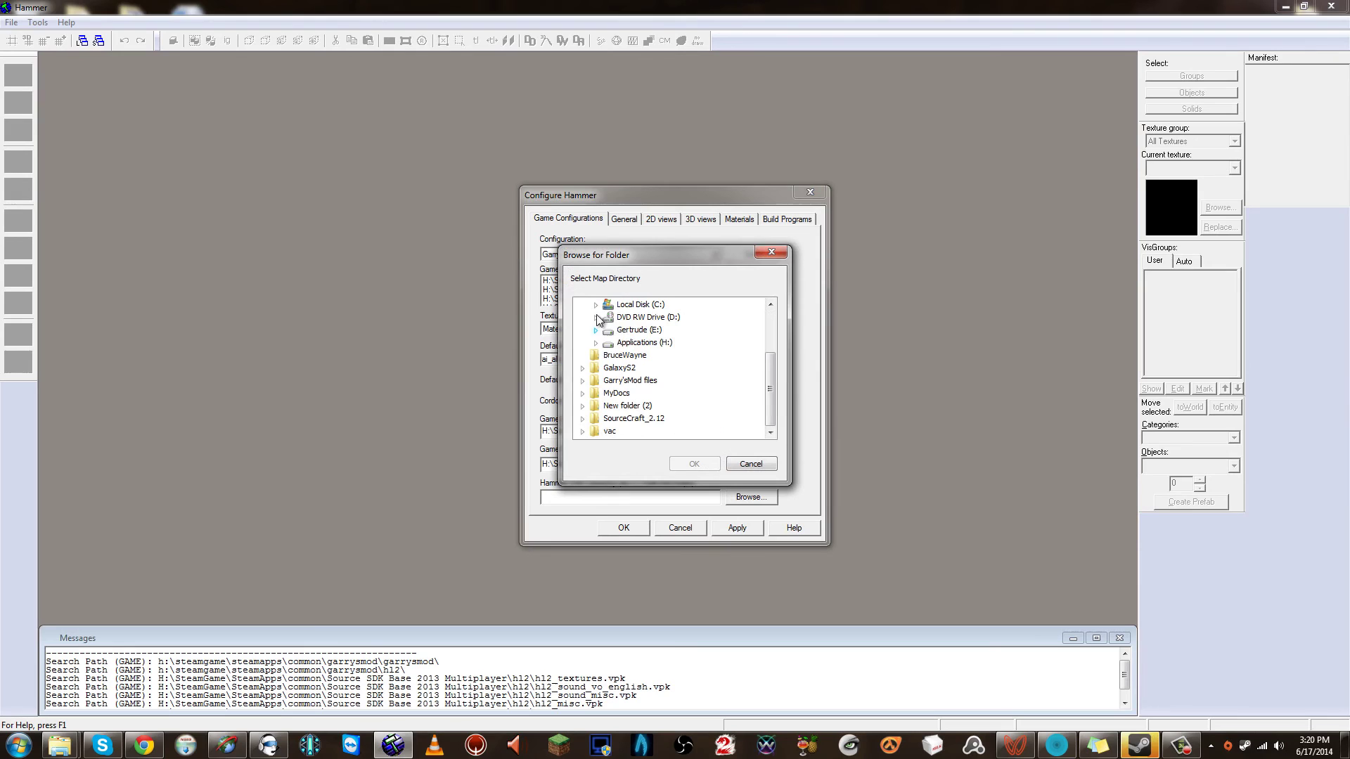
click(597, 343)
scroll(609, 408, down, 3)
click(609, 406)
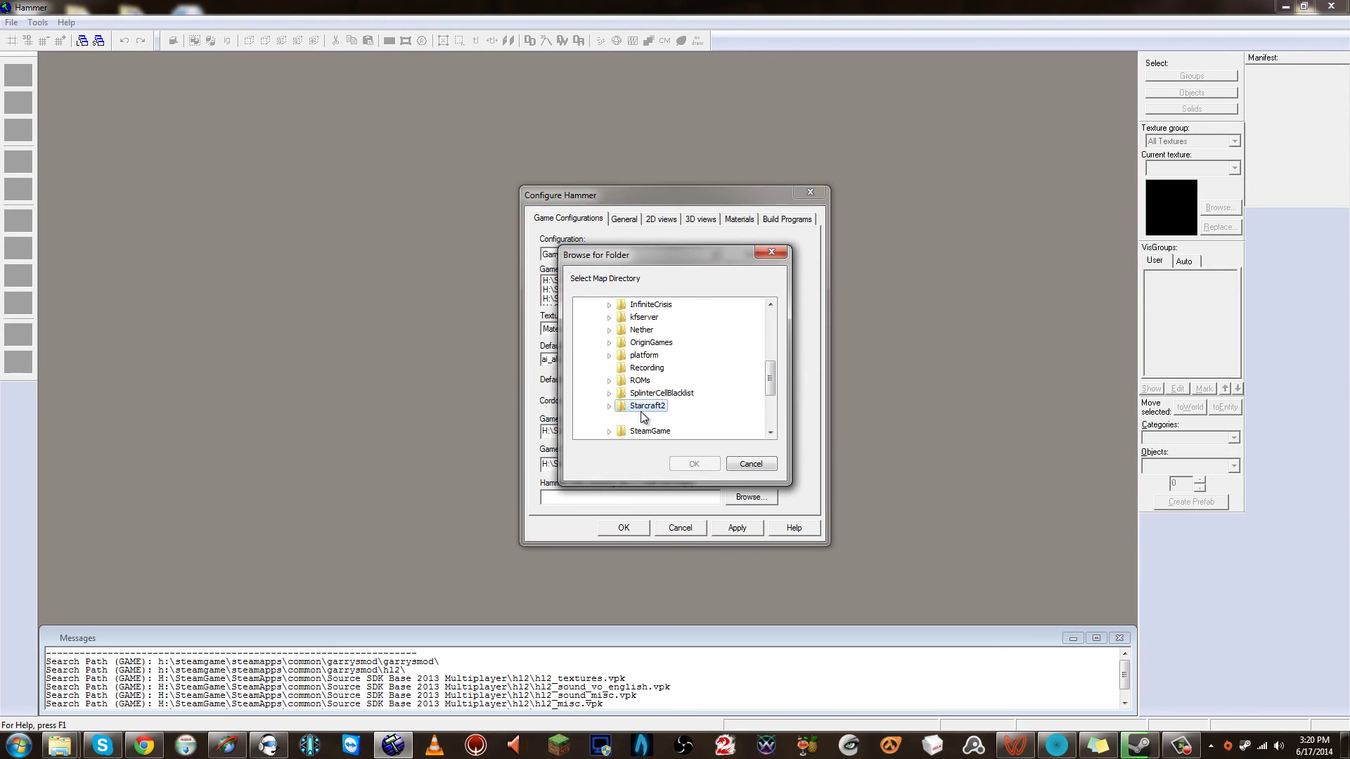
click(609, 406)
double_click(648, 418)
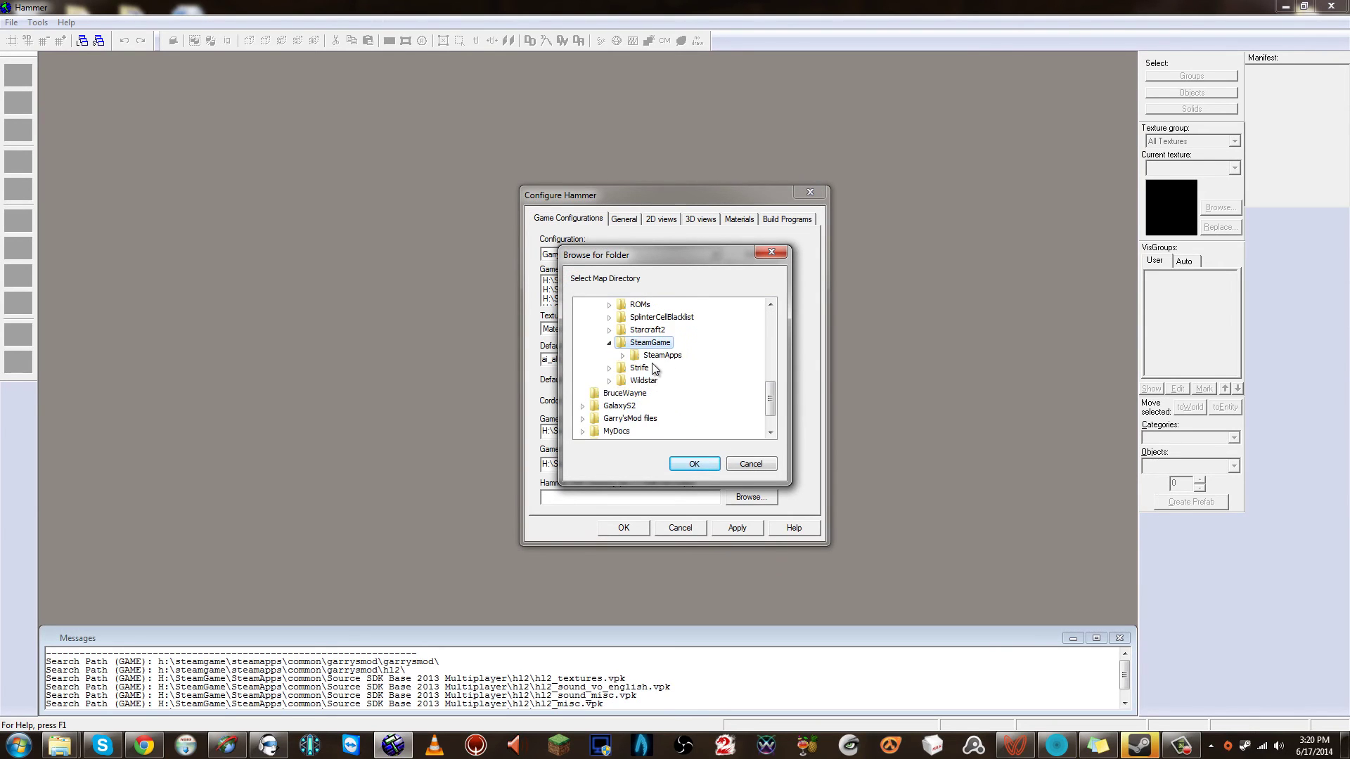
double_click(651, 355)
double_click(669, 368)
Choose the maps folder under GarrysMod\garrysmod as the Hammer VMF Directory
scroll(692, 383, down, 5)
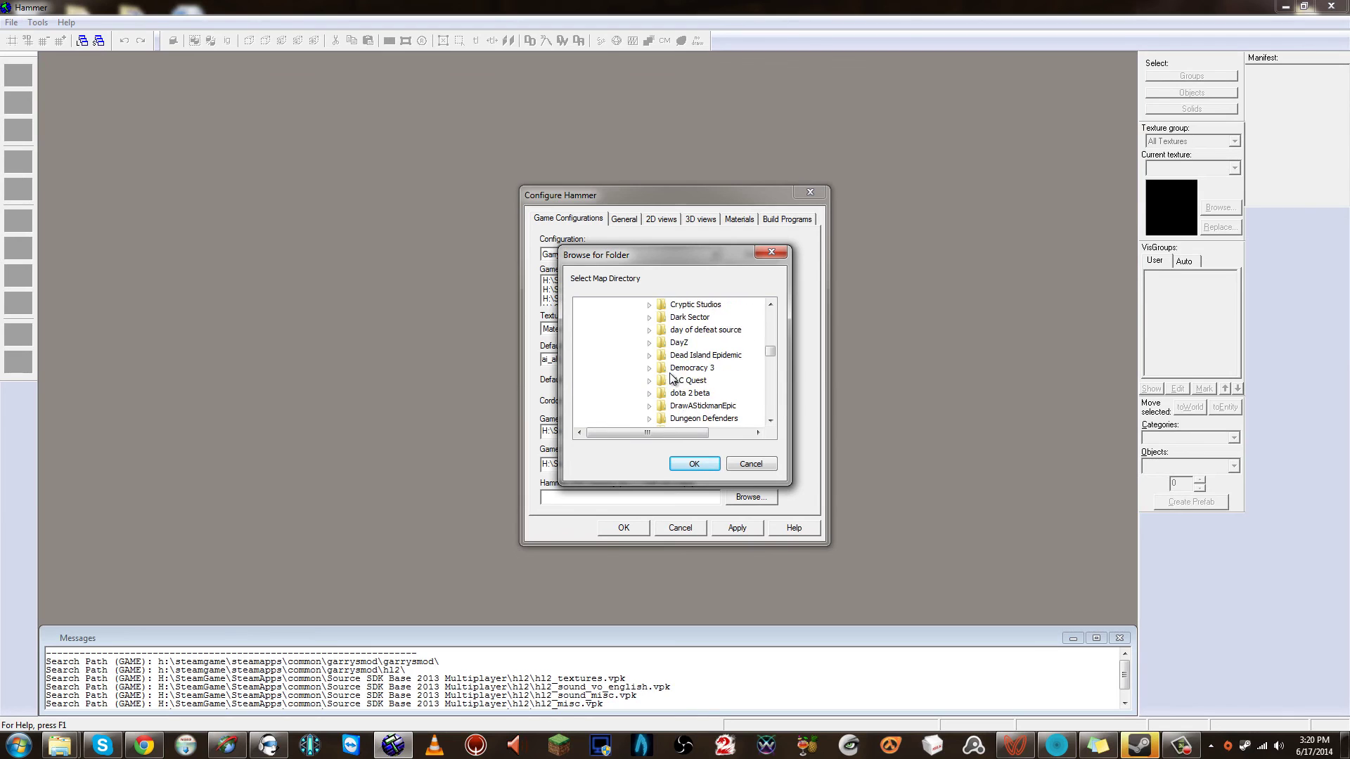
scroll(692, 383, down, 1)
double_click(693, 380)
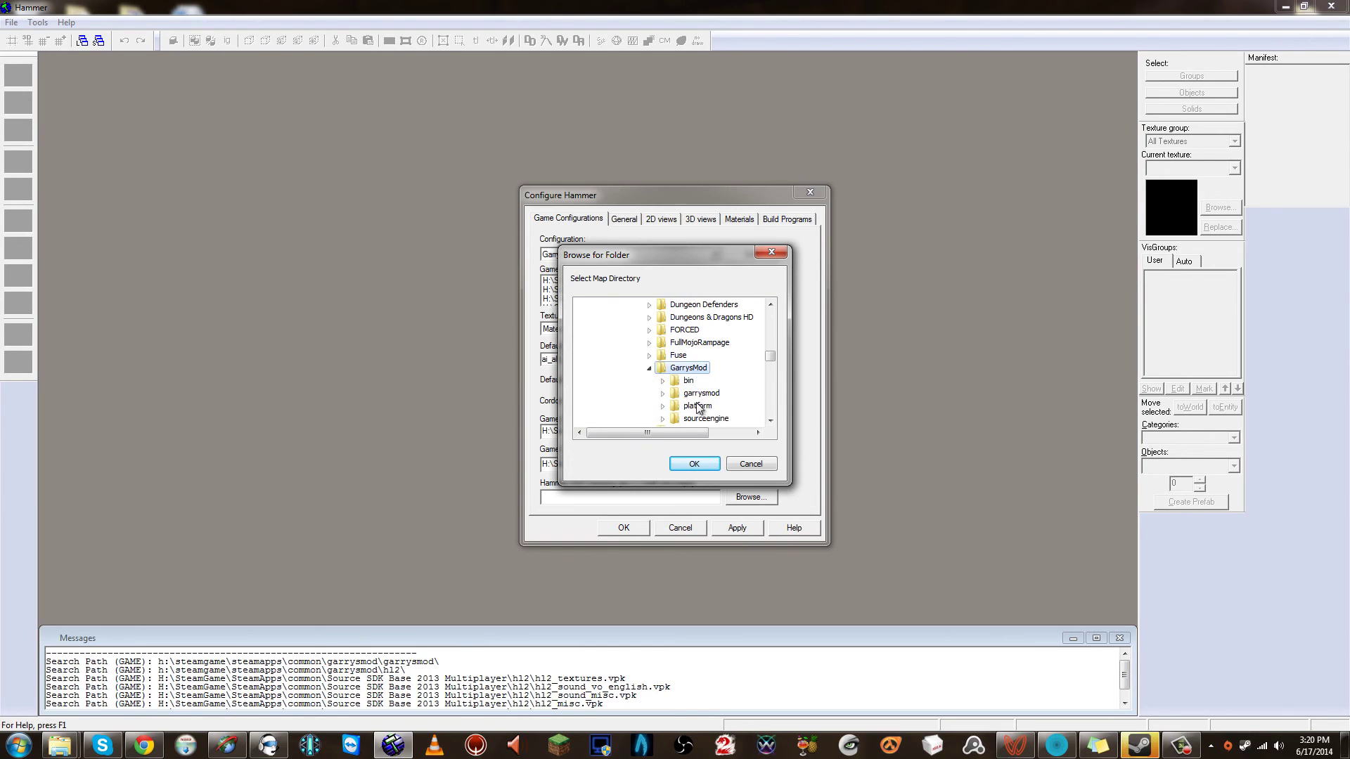
double_click(703, 394)
scroll(703, 401, down, 3)
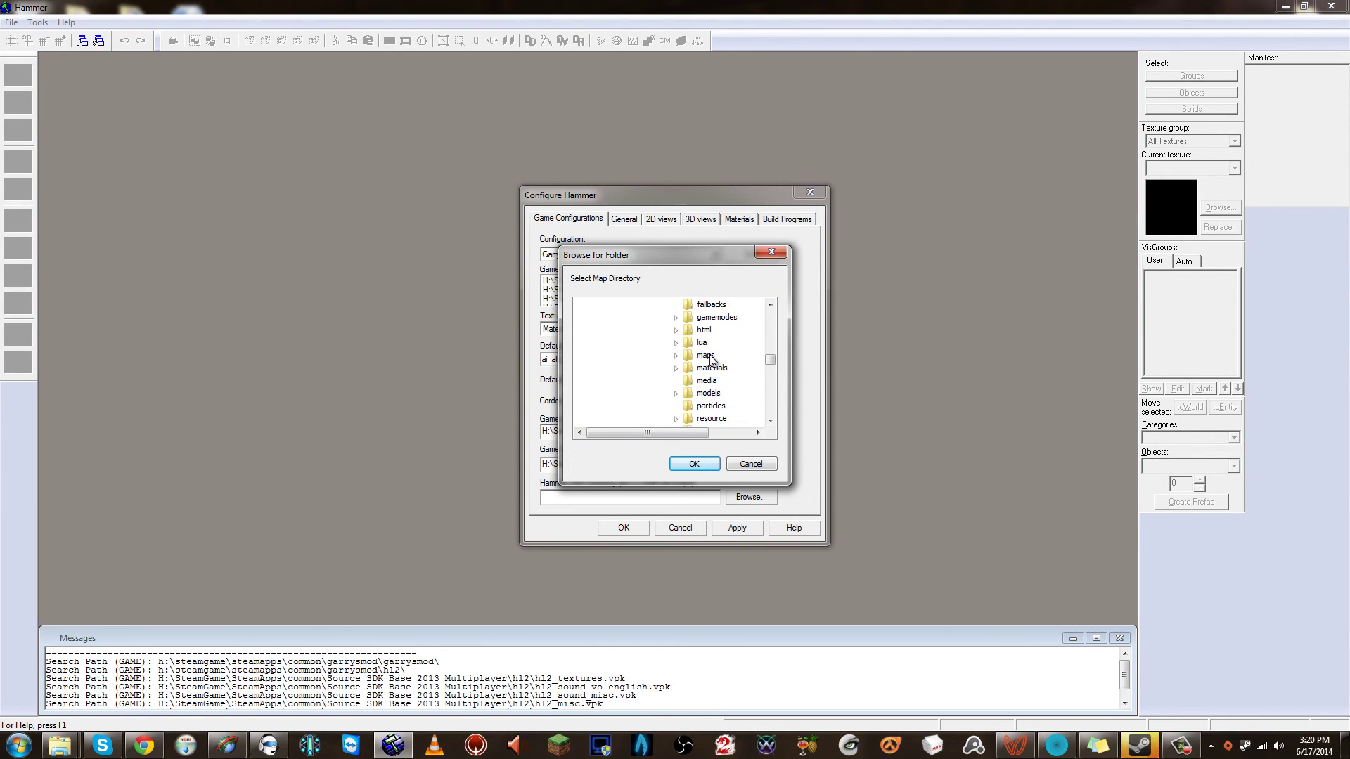
double_click(709, 357)
click(694, 464)
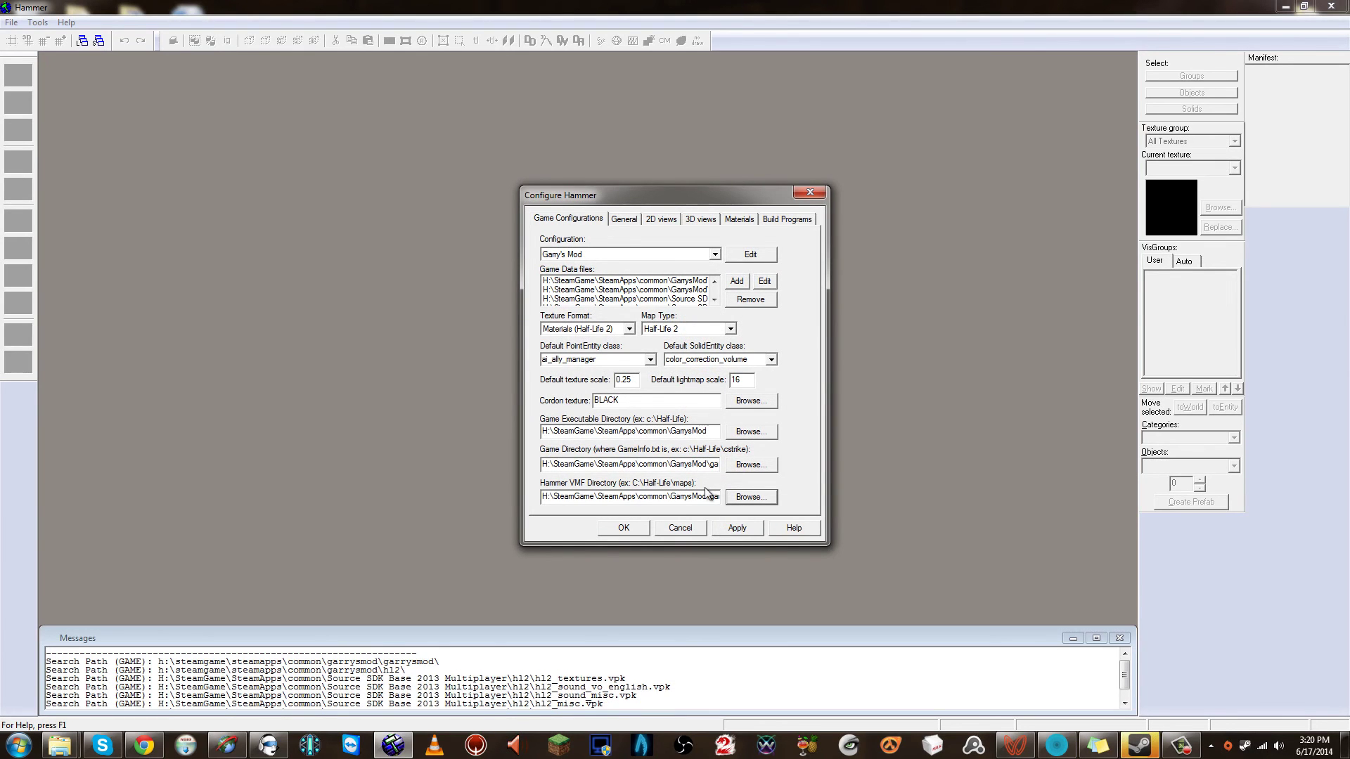
Apply the configuration changes and browse for the game executable under Build Programs
click(734, 527)
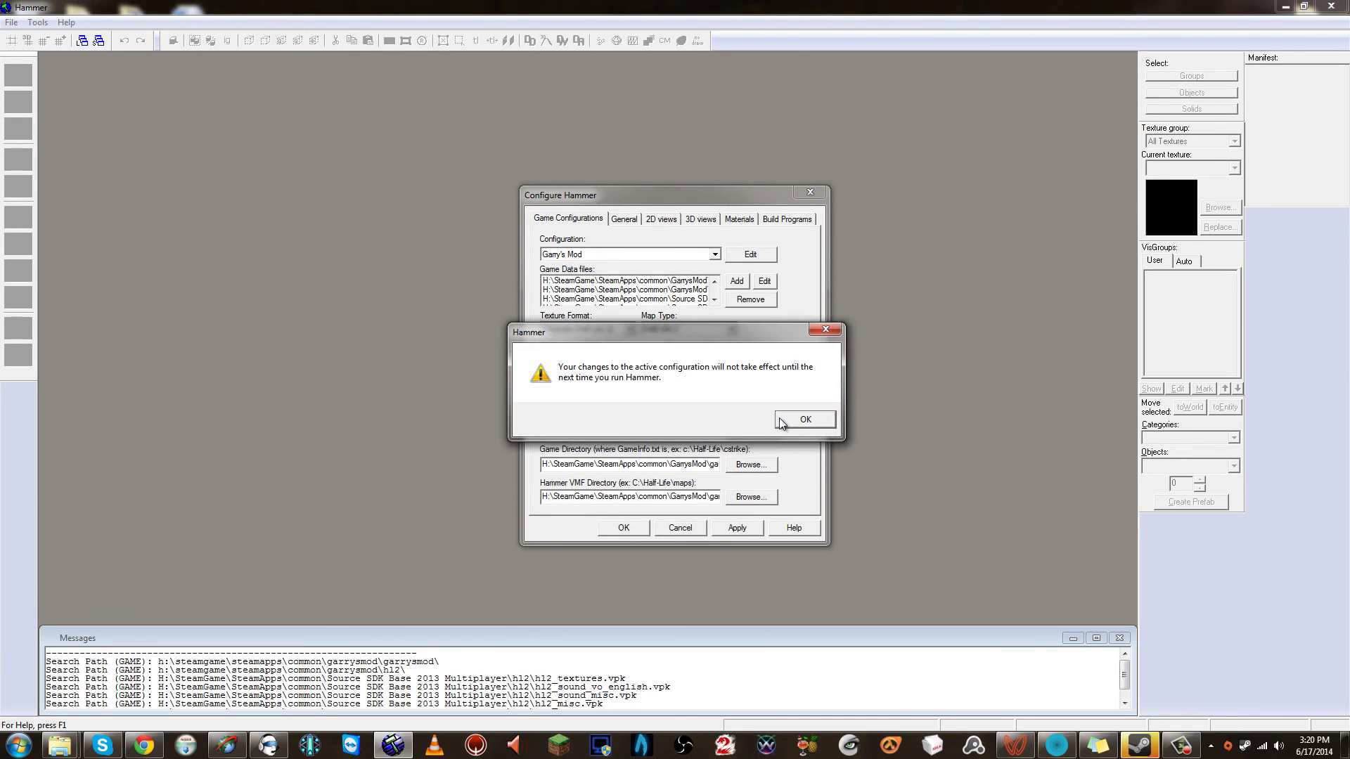
click(802, 419)
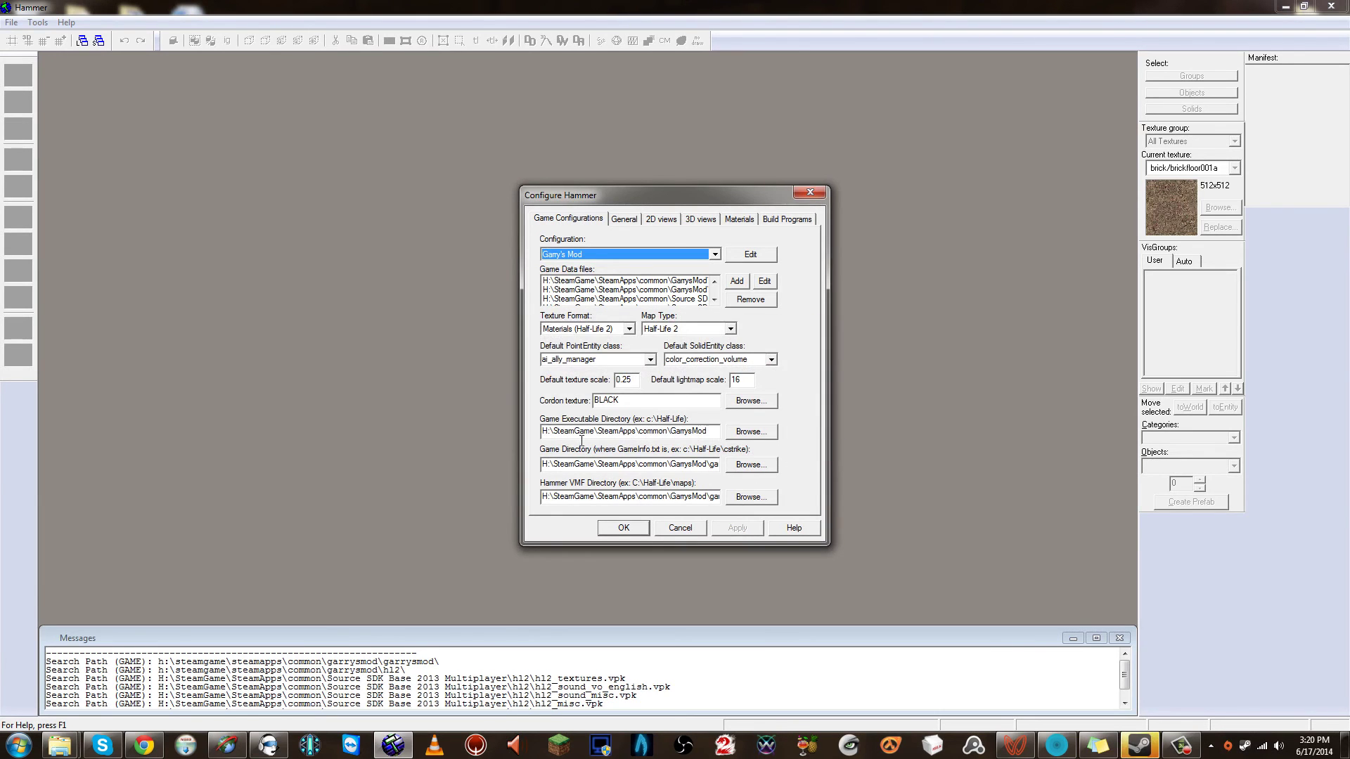
click(624, 218)
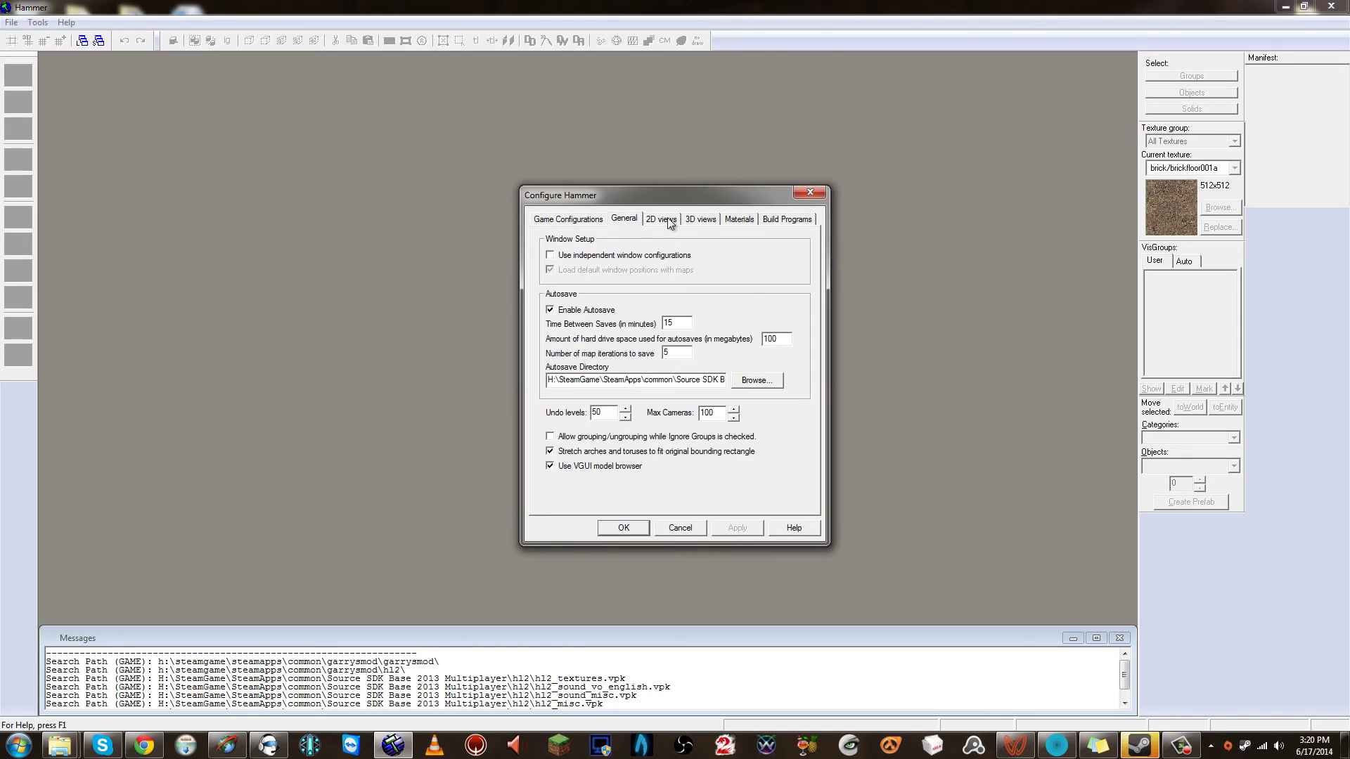
click(701, 219)
click(739, 219)
click(779, 221)
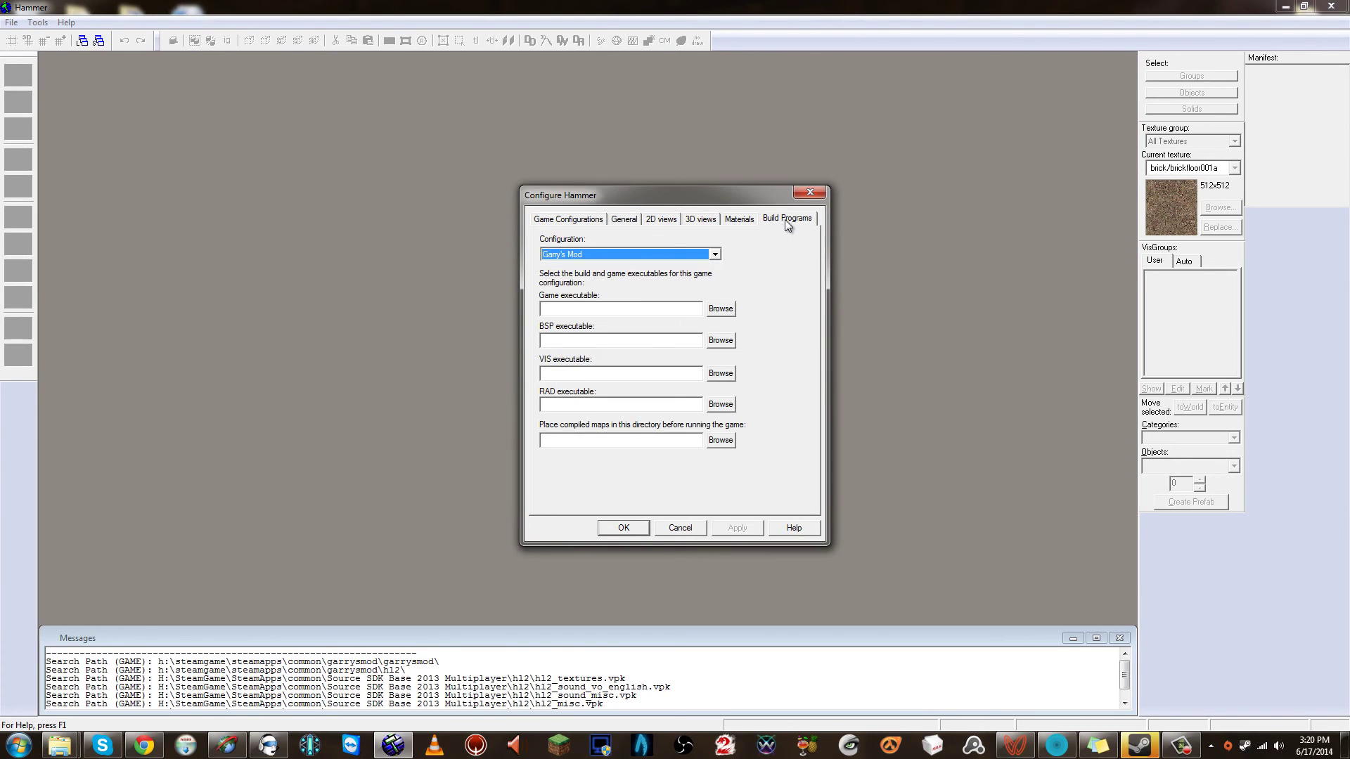
click(721, 308)
Browse from the terrortown folder via H: SteamGame\SteamApps\common to the Source SDK Base 2013 Multiplayer bin folder
drag(827, 237, 862, 228)
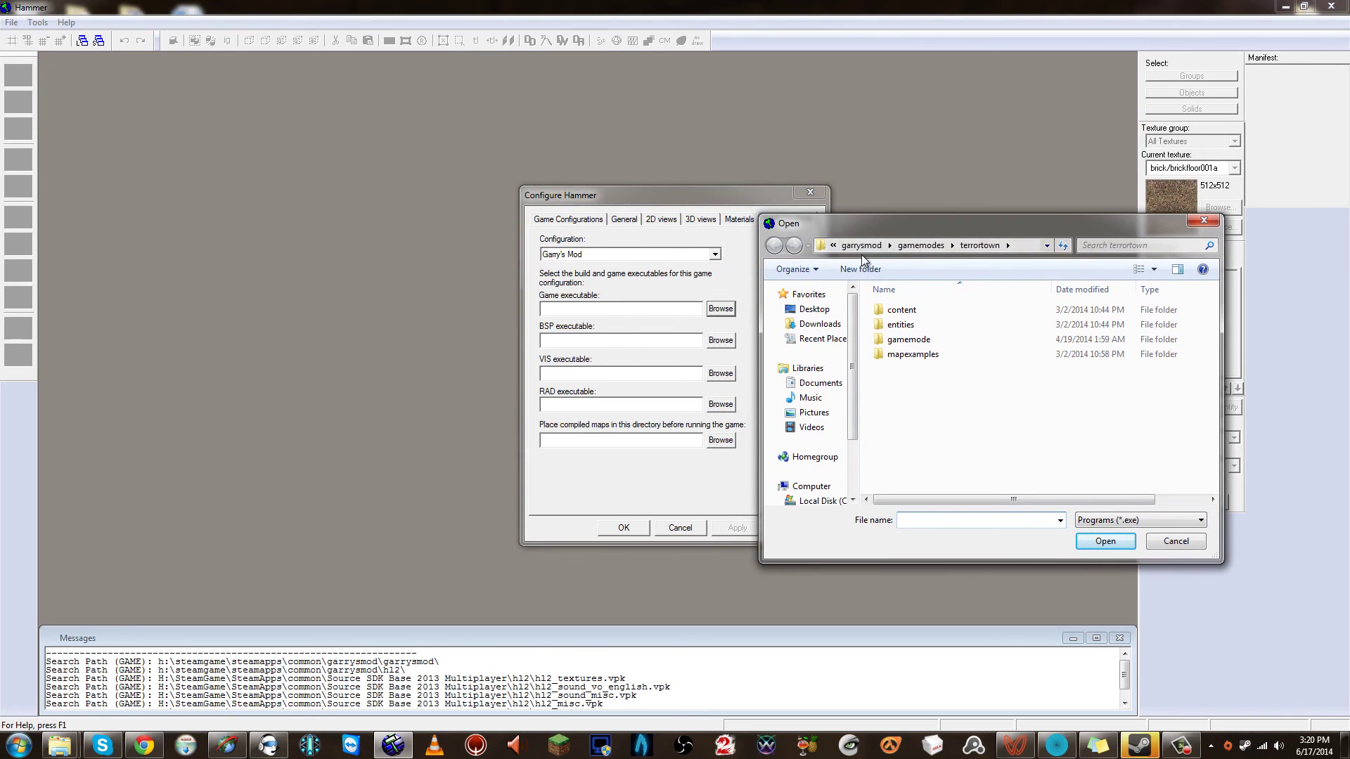
click(921, 245)
click(909, 246)
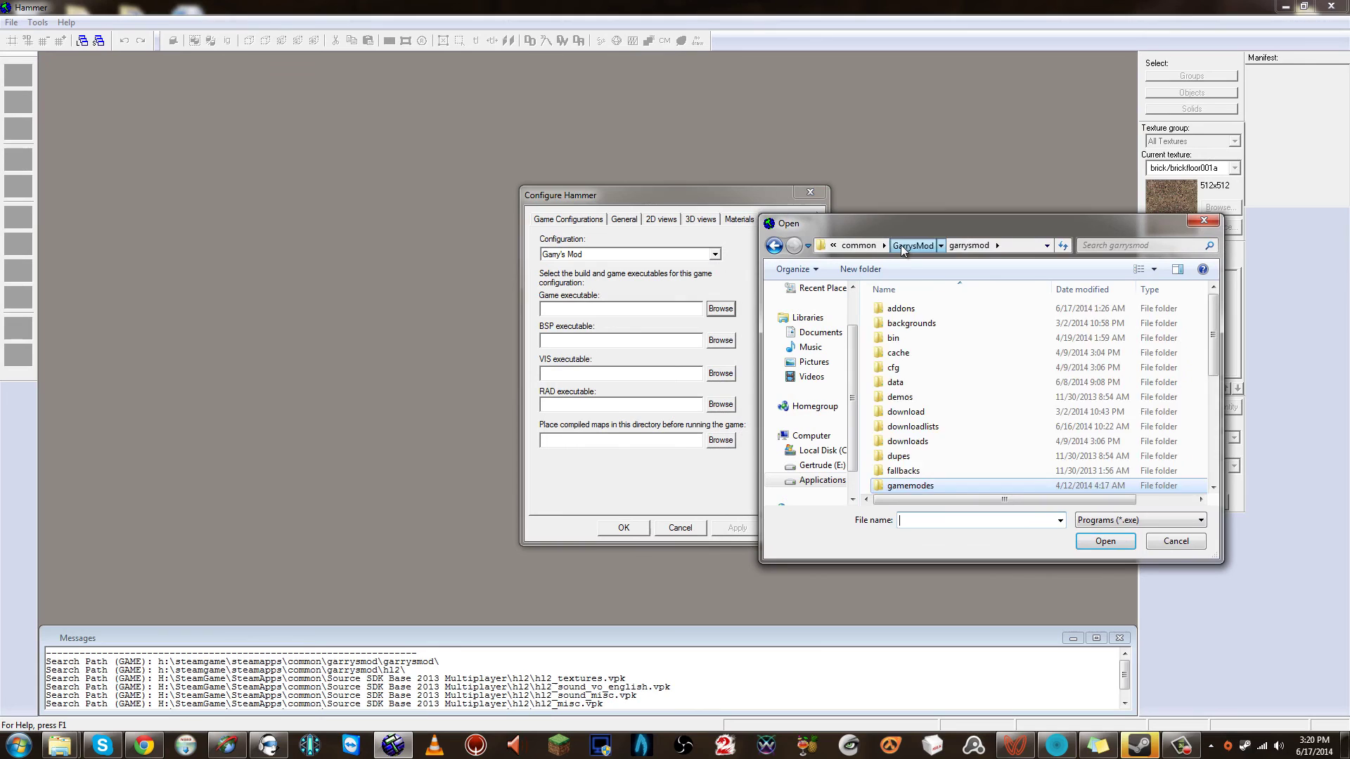
click(903, 247)
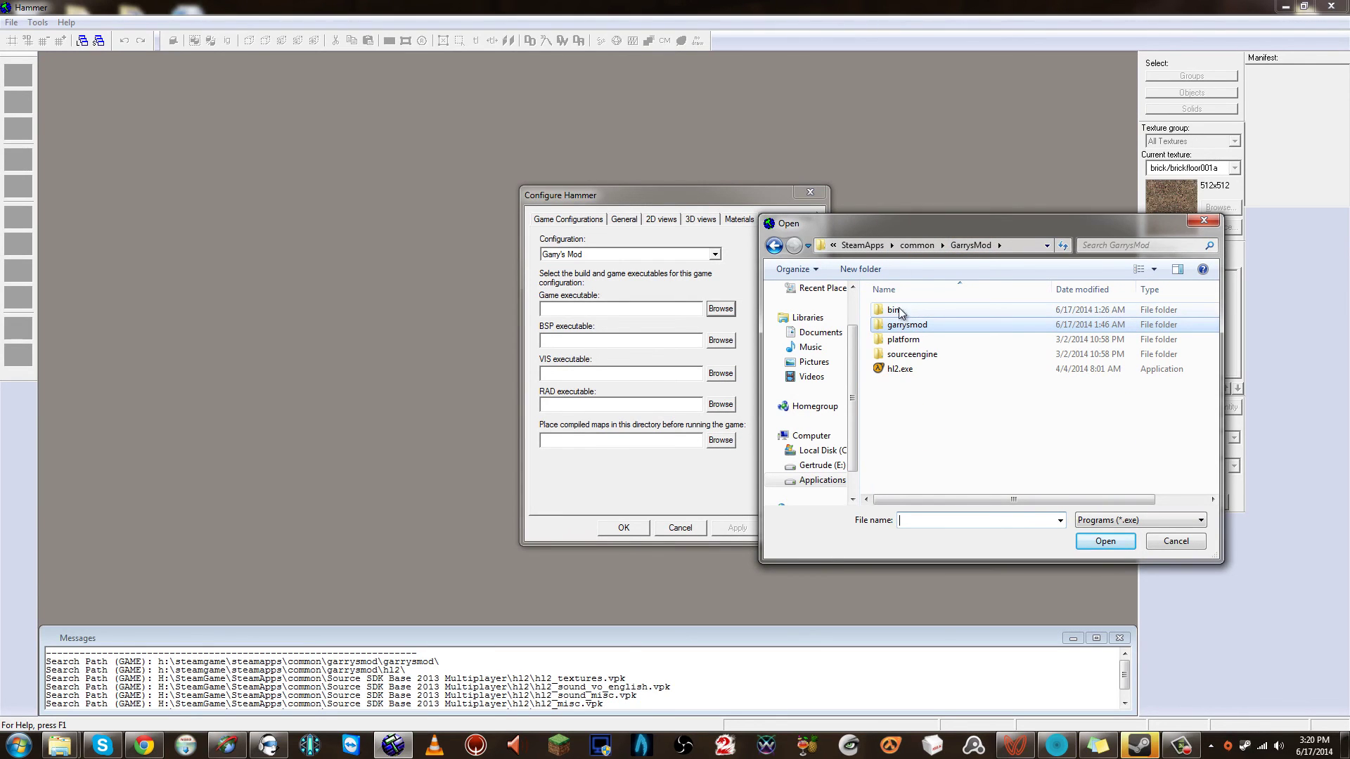
click(822, 480)
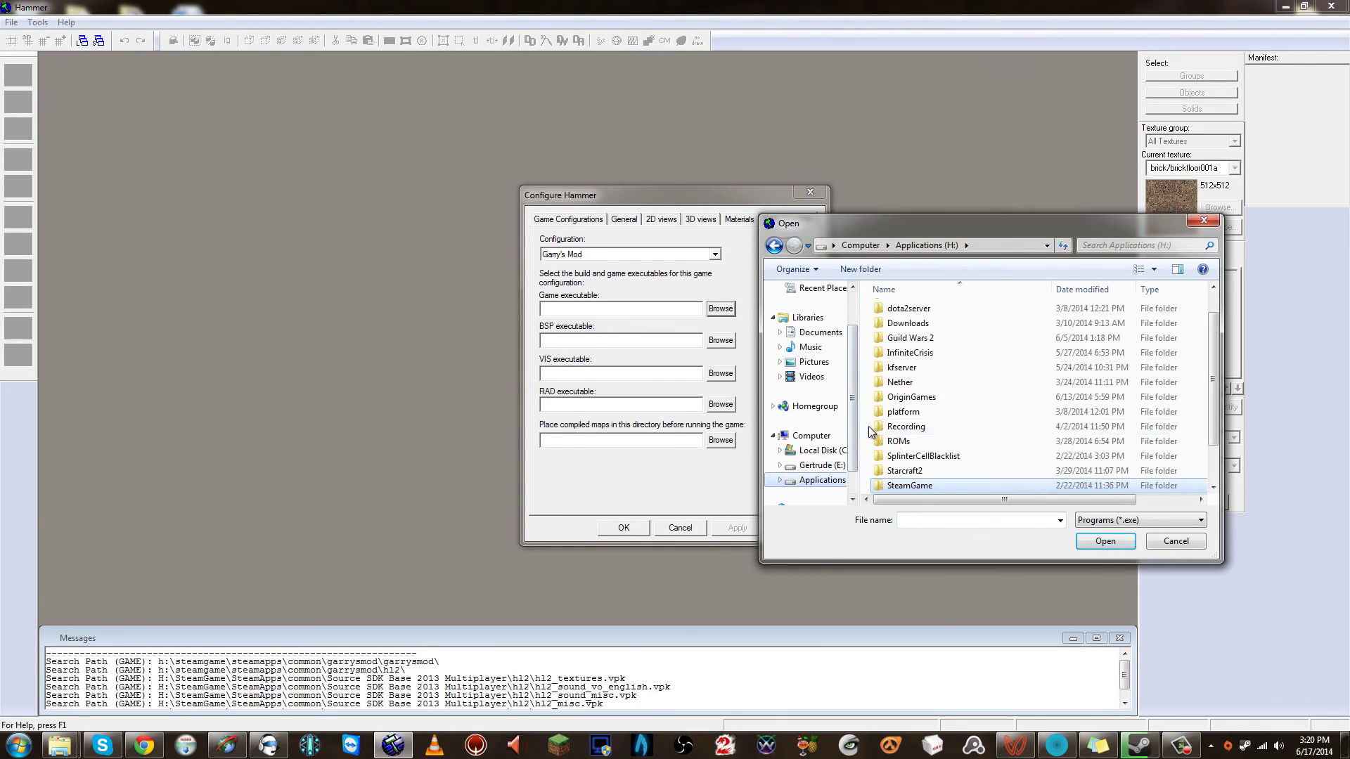
double_click(908, 485)
double_click(907, 309)
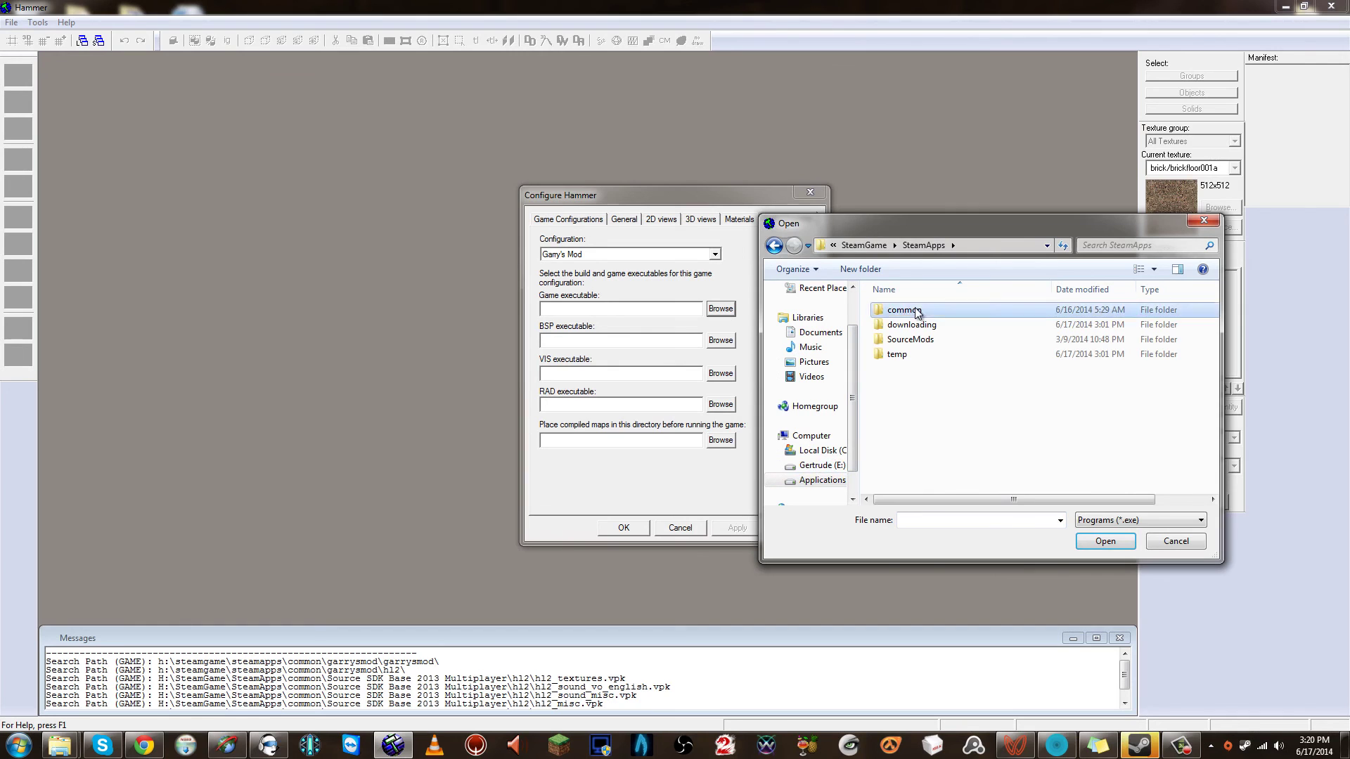
double_click(907, 309)
scroll(932, 416, down, 20)
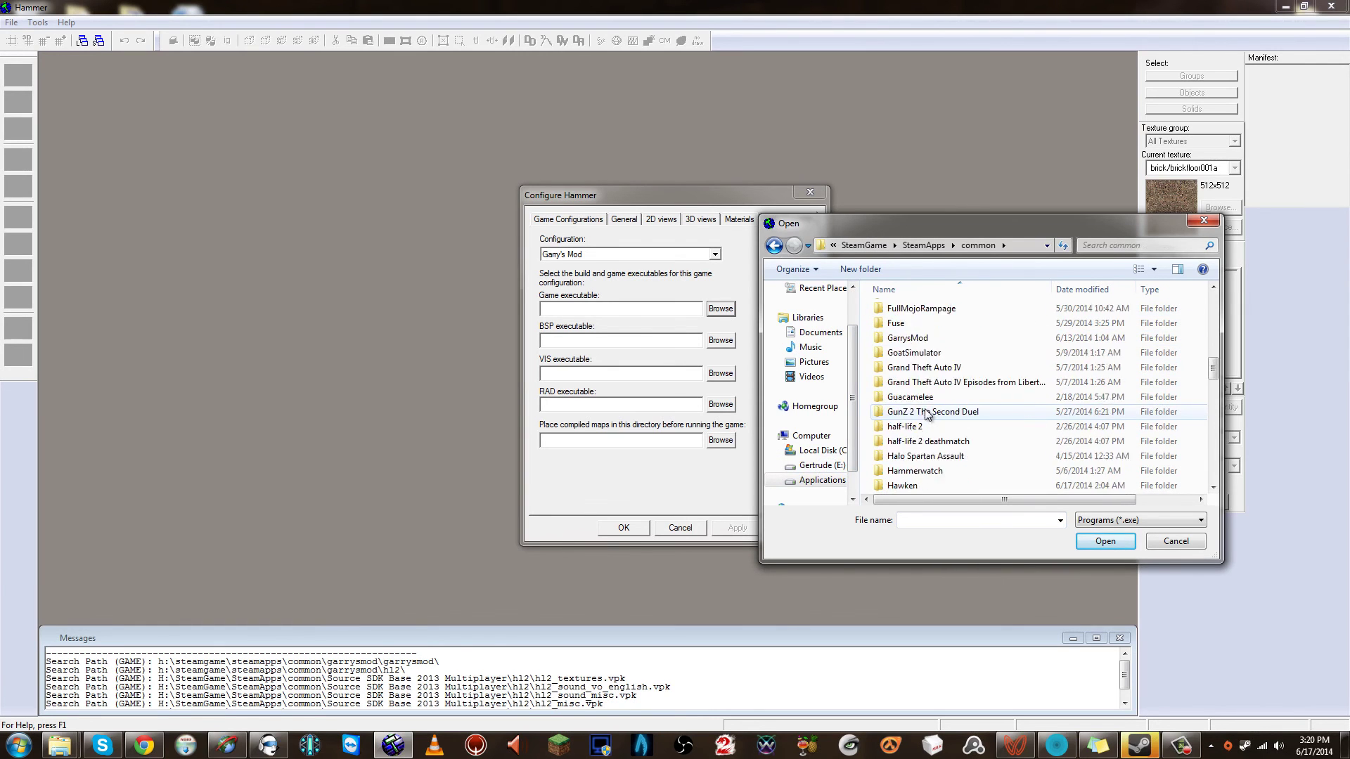
scroll(926, 415, down, 4)
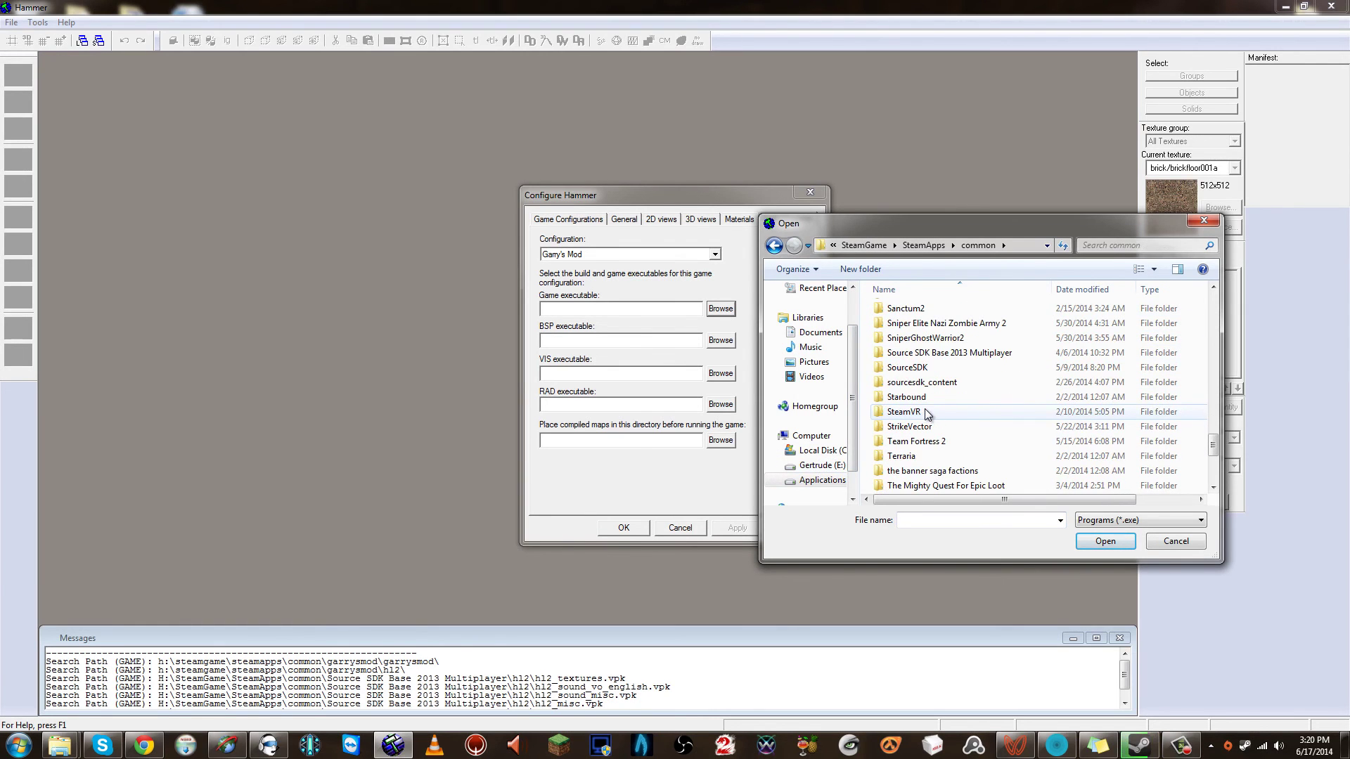
click(940, 355)
double_click(941, 355)
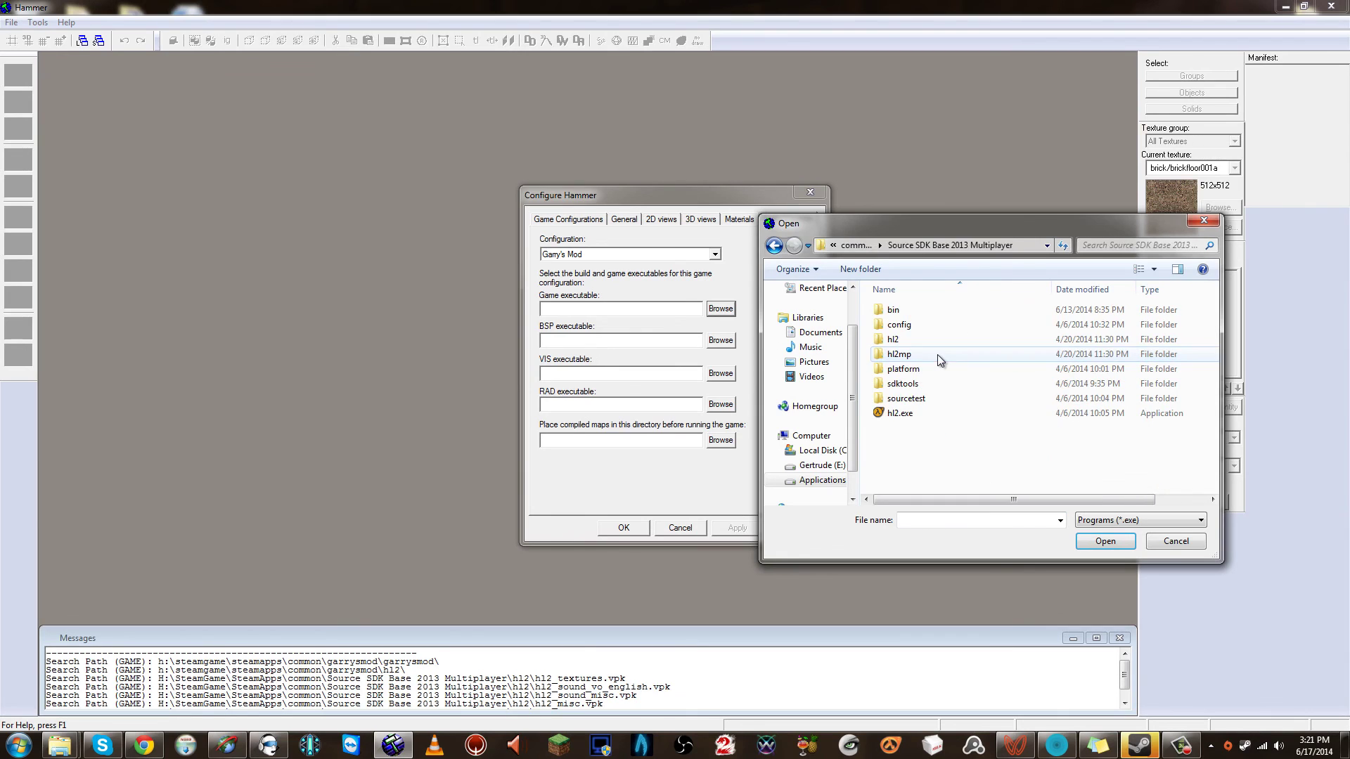
double_click(907, 312)
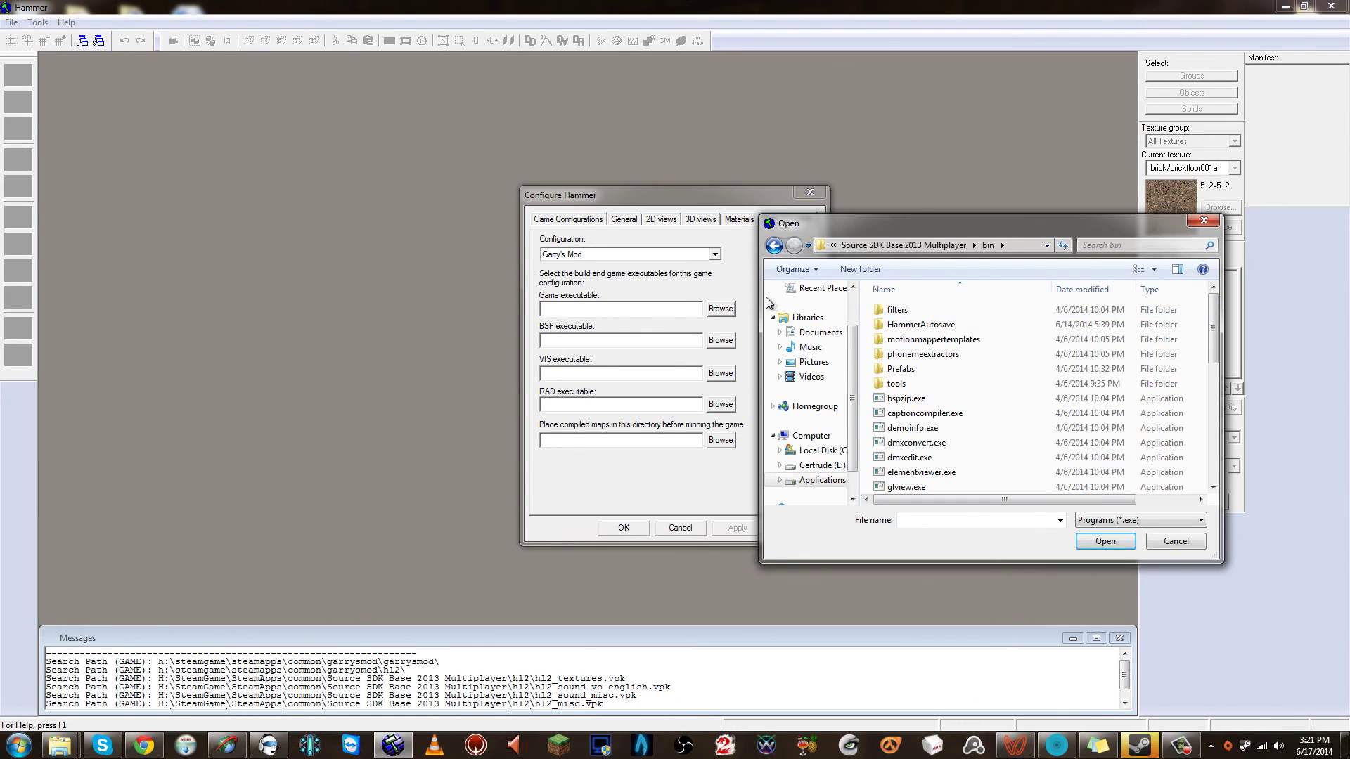
Look over the SDK bin compile tools, such as captioncompiler.exe, vbspinfo.exe and vrad.exe
click(940, 246)
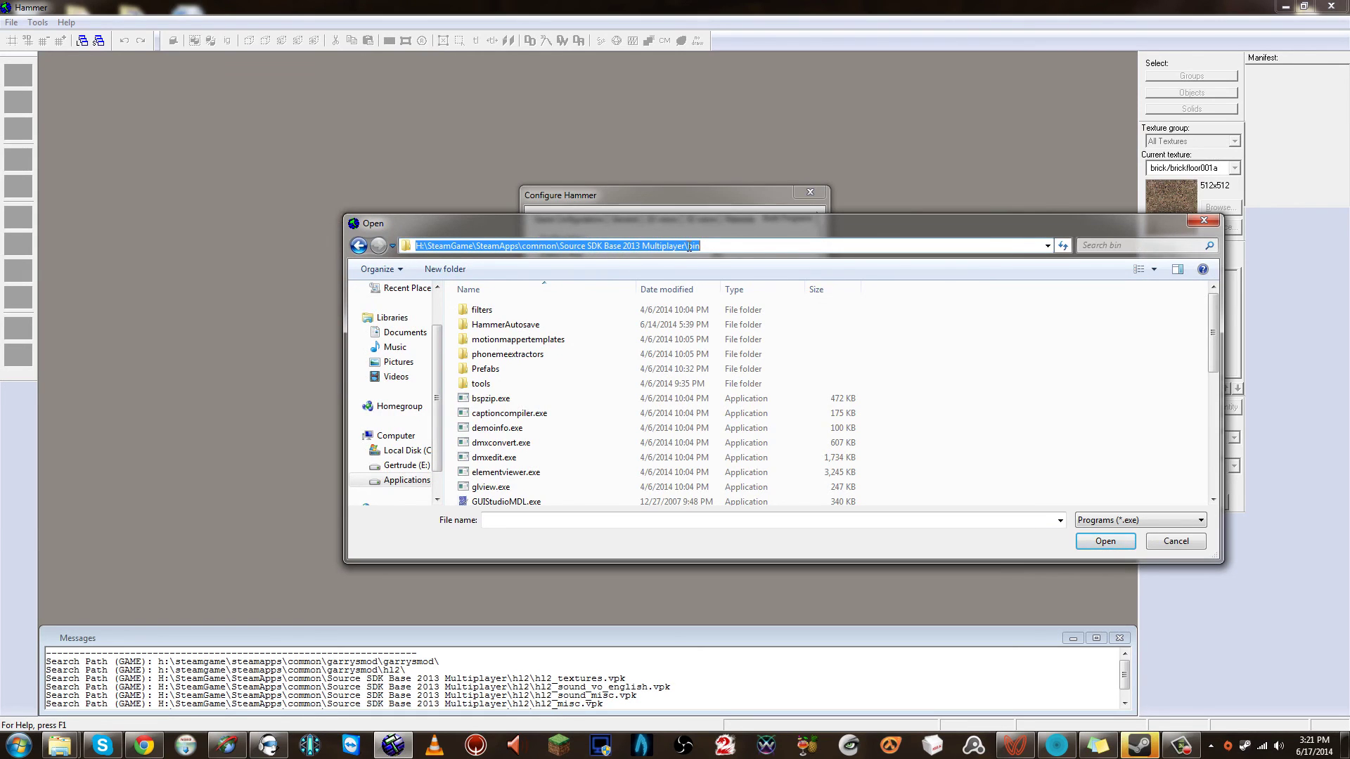
click(689, 414)
scroll(689, 421, down, 5)
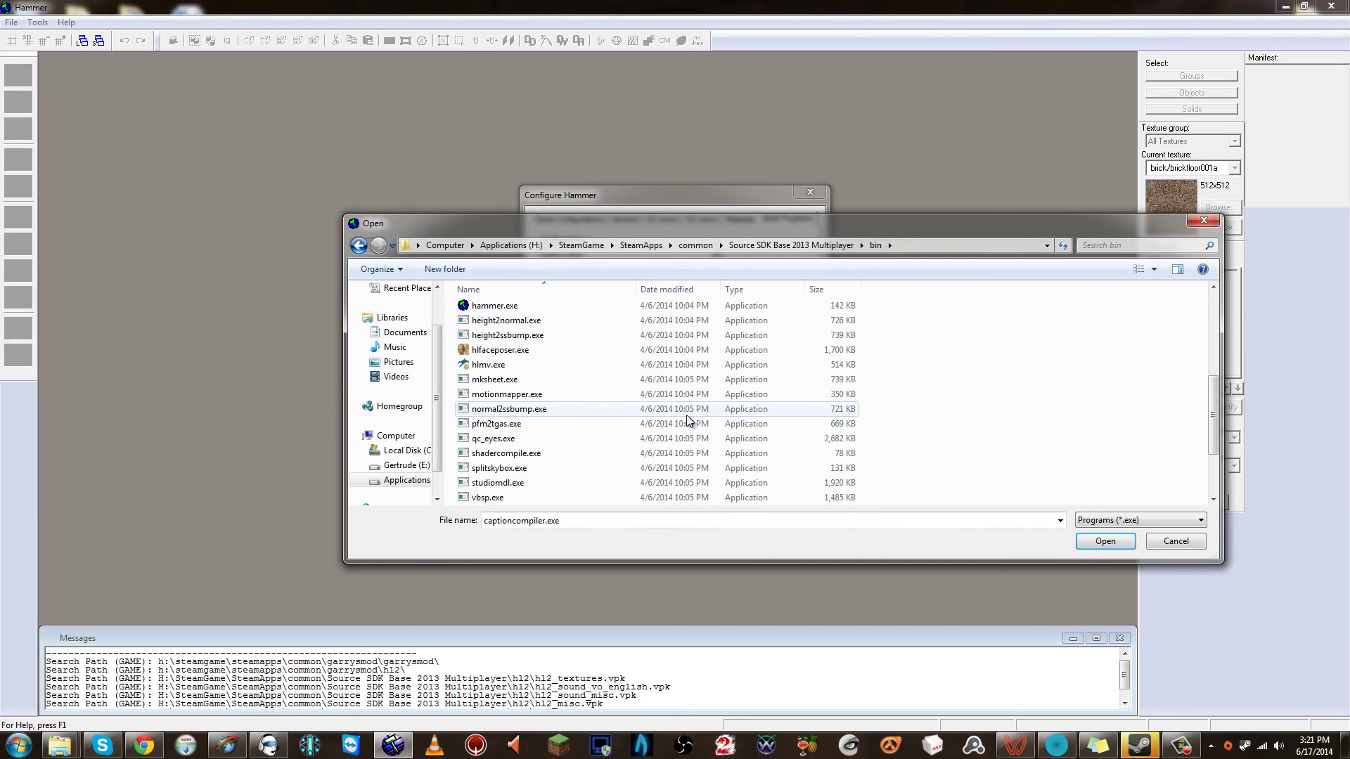
scroll(689, 421, down, 2)
click(521, 425)
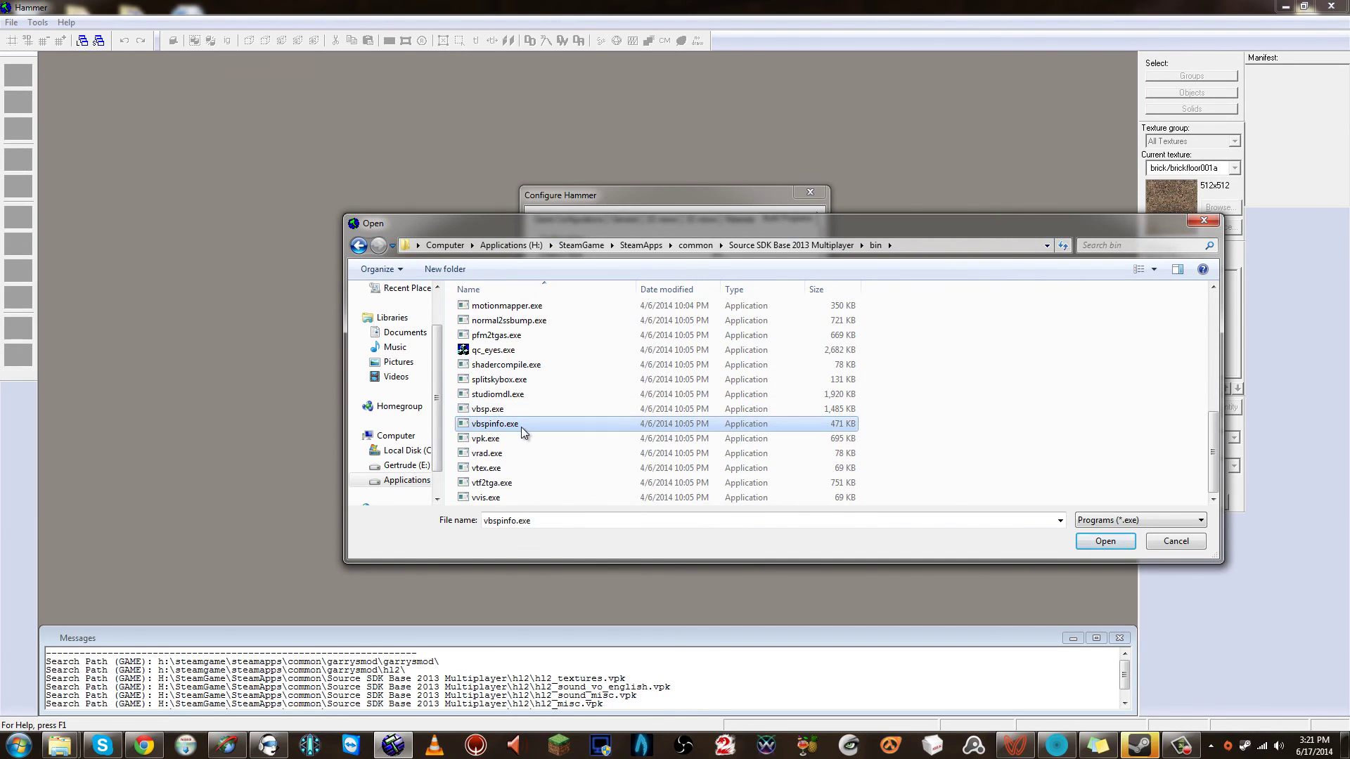
click(518, 454)
drag(555, 223, 557, 315)
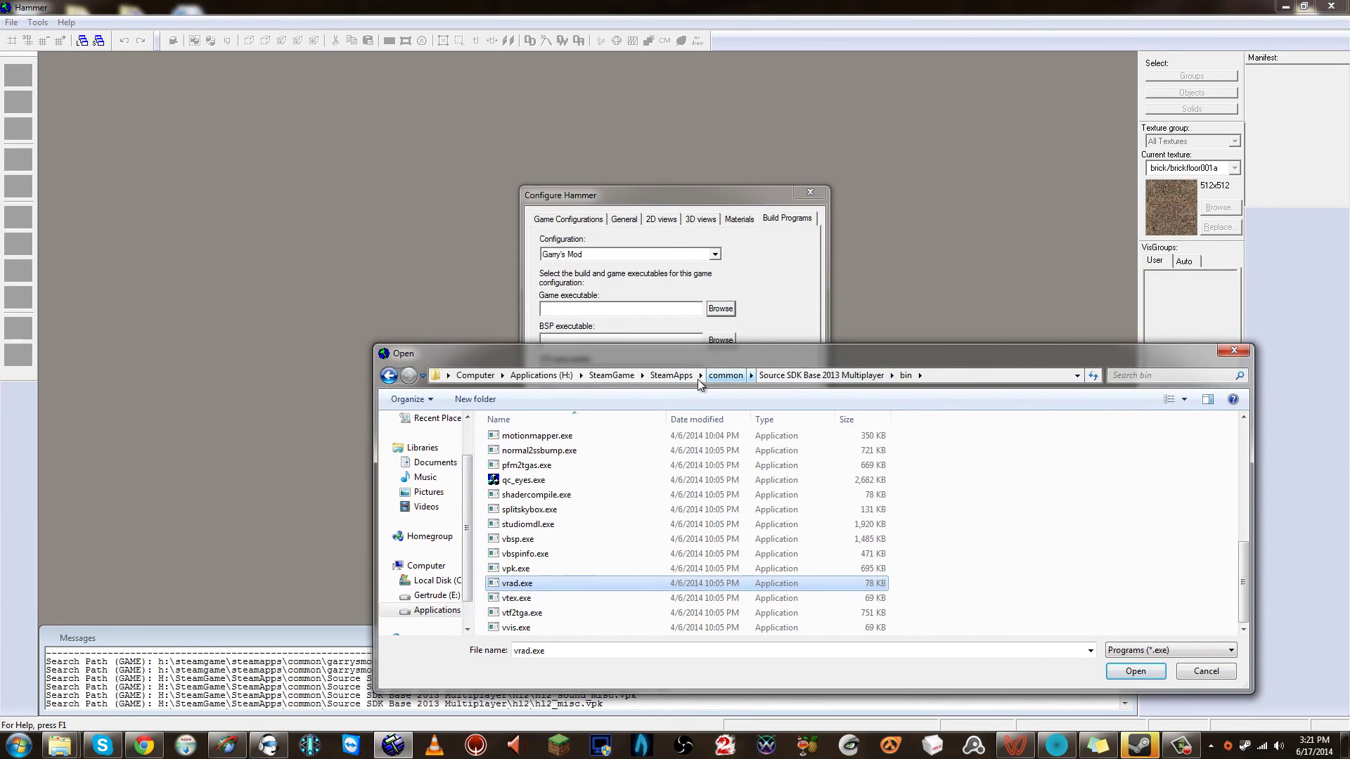
Pick hl2.exe from SteamApps\common\GarrysMod as the game executable
click(671, 376)
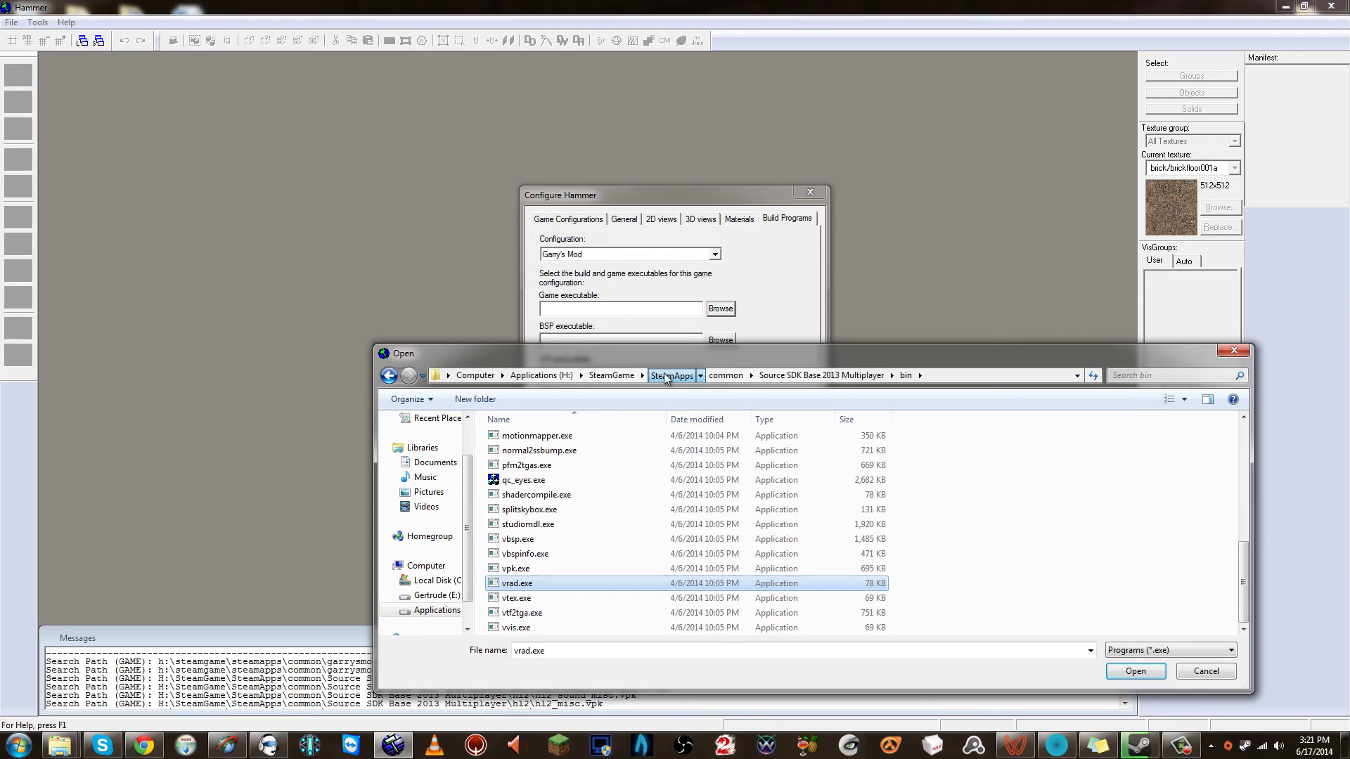
double_click(517, 436)
scroll(540, 514, down, 8)
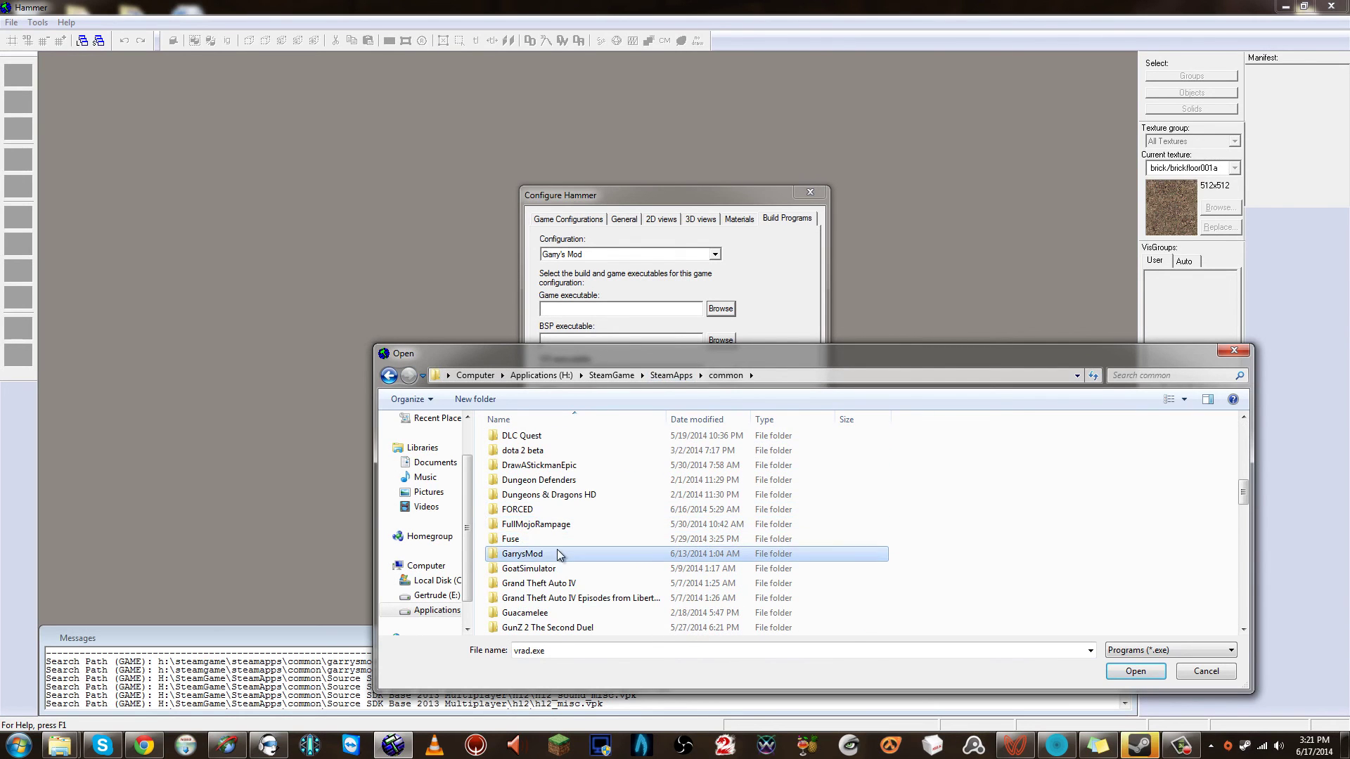
double_click(554, 554)
click(527, 499)
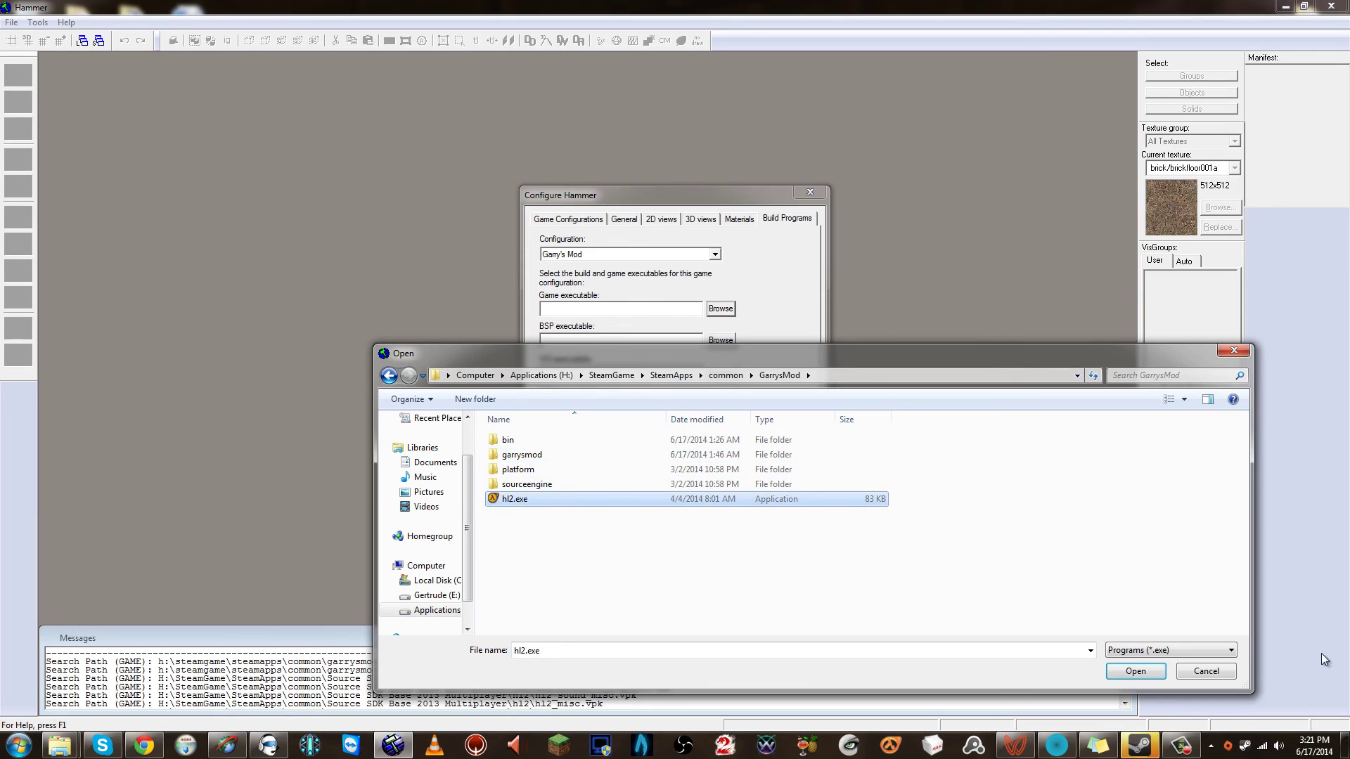
click(1155, 673)
Set the BSP executable to vbsp.exe in the Source SDK Base 2013 Multiplayer bin folder
click(721, 339)
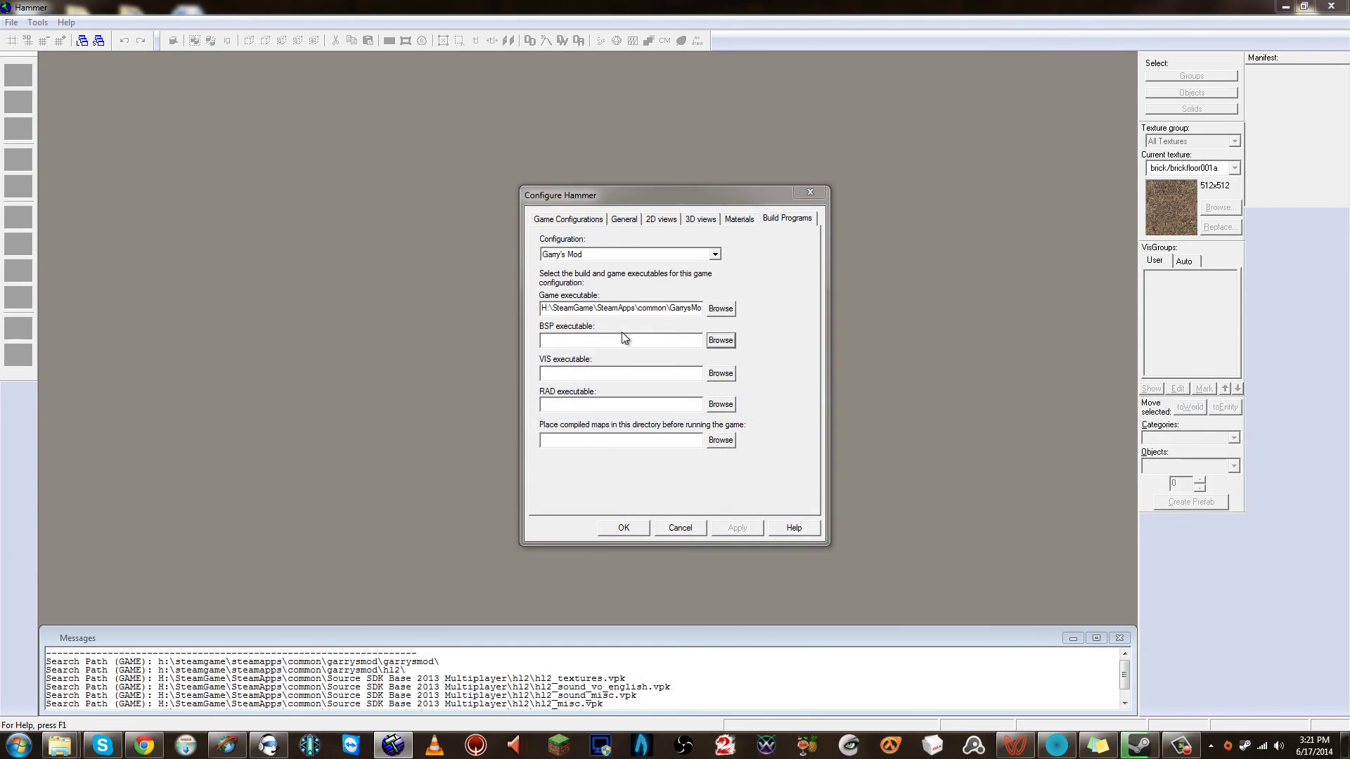
click(725, 375)
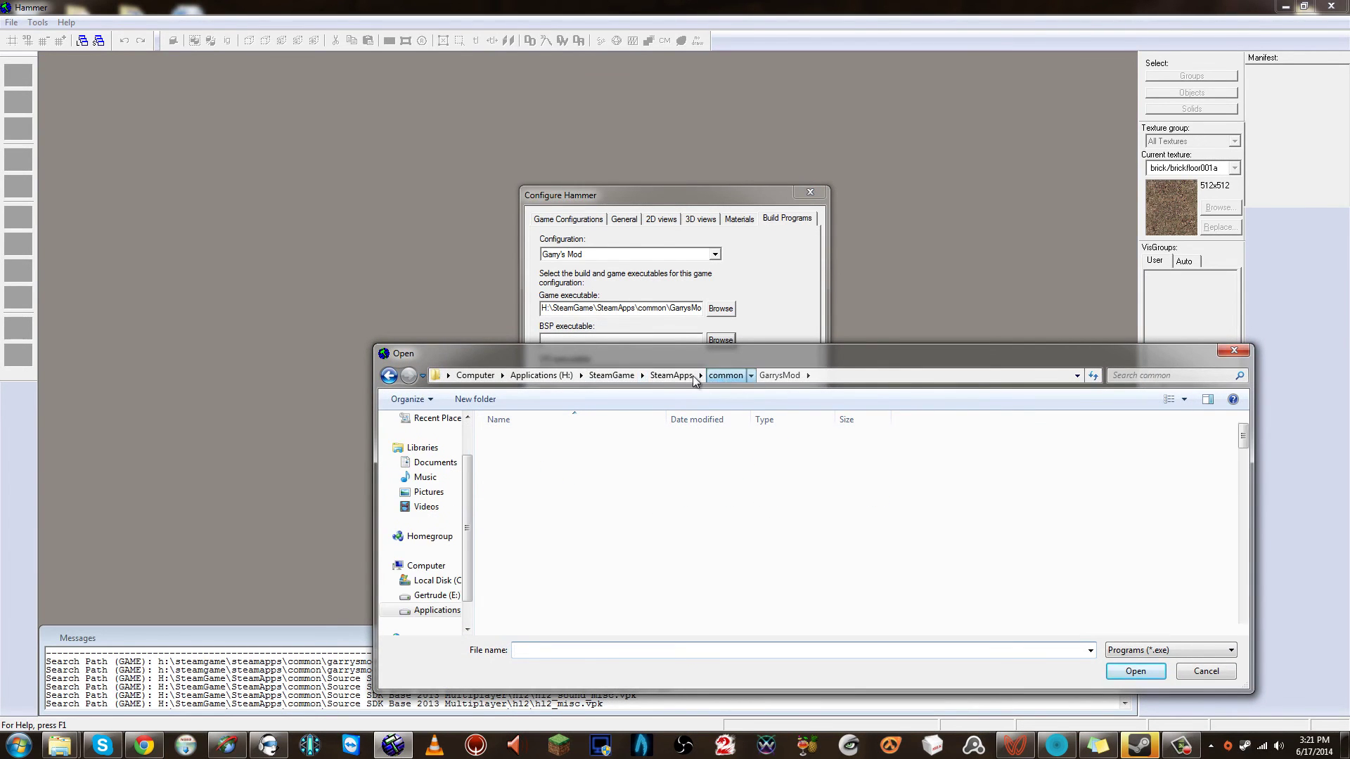
scroll(576, 573, down, 10)
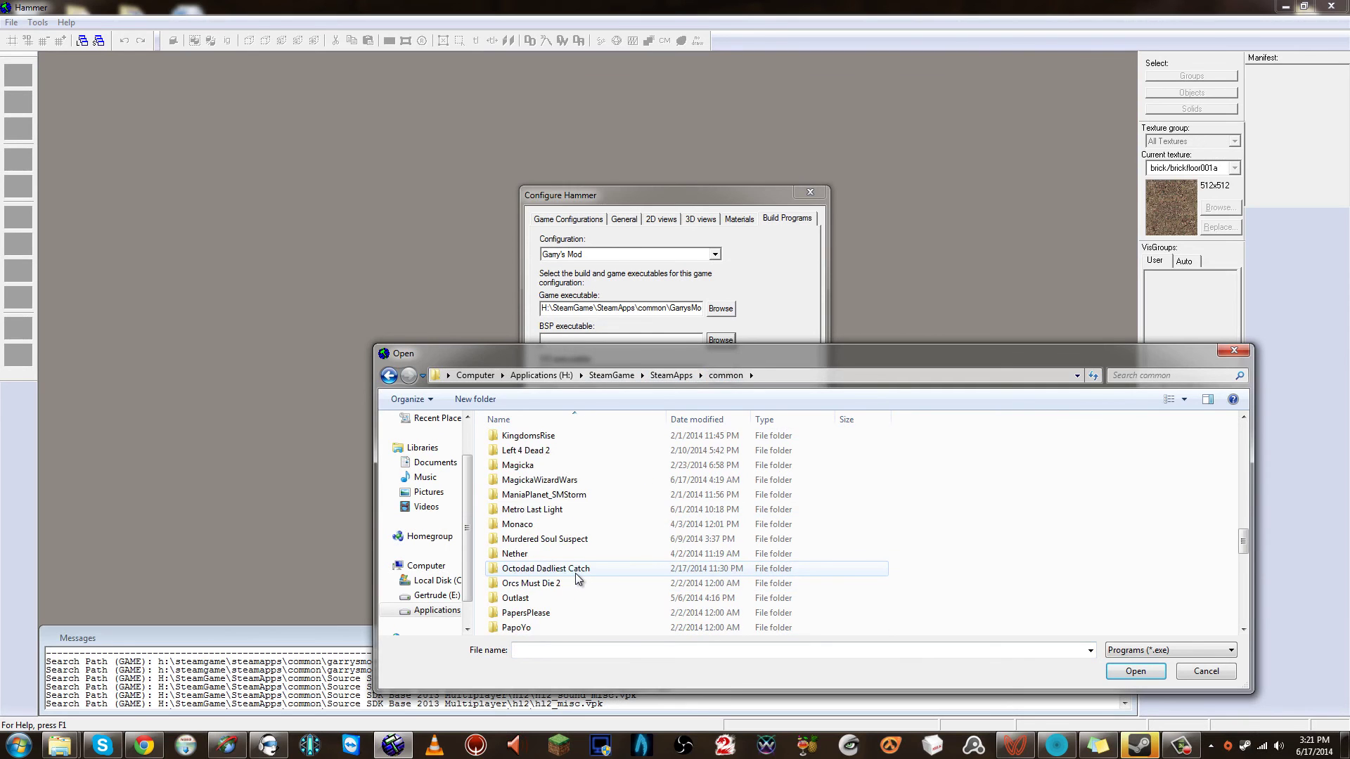
scroll(576, 573, down, 1)
double_click(566, 510)
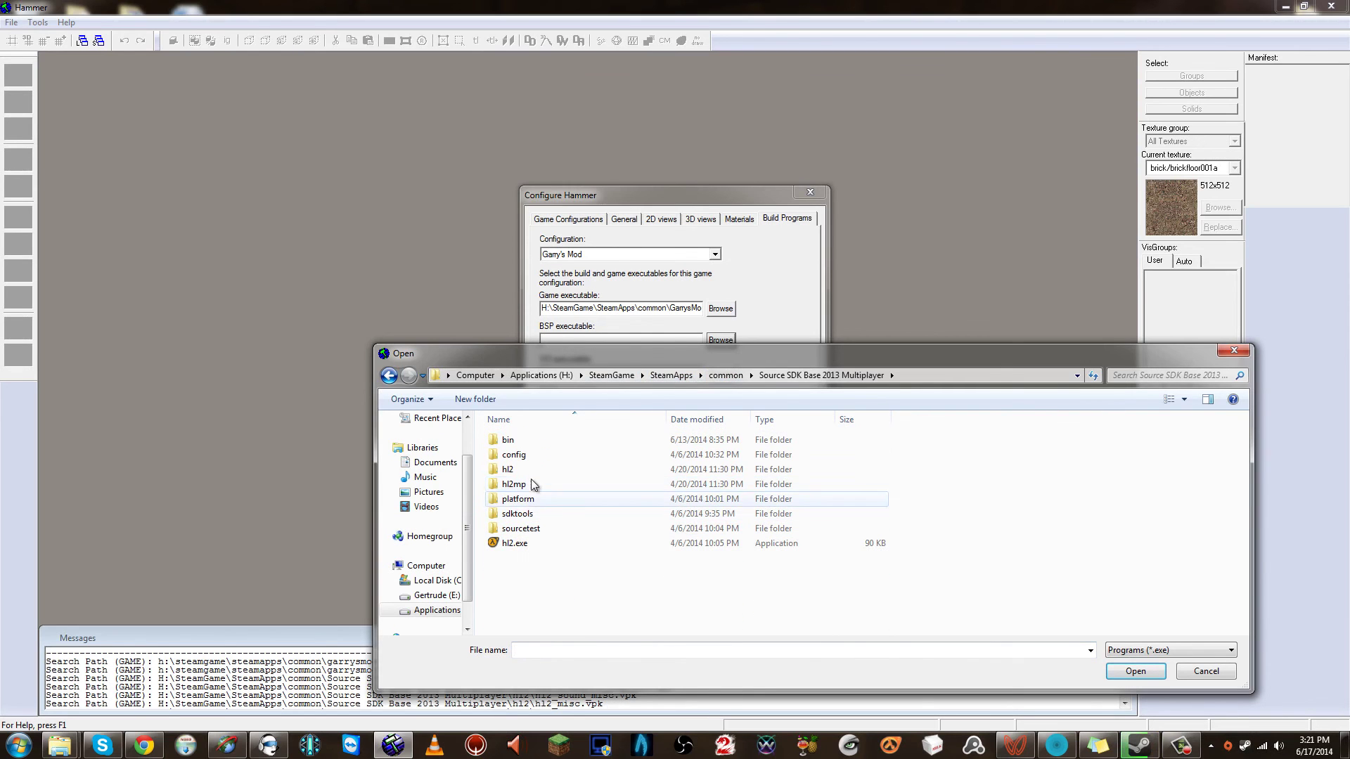
double_click(509, 441)
scroll(545, 548, down, 6)
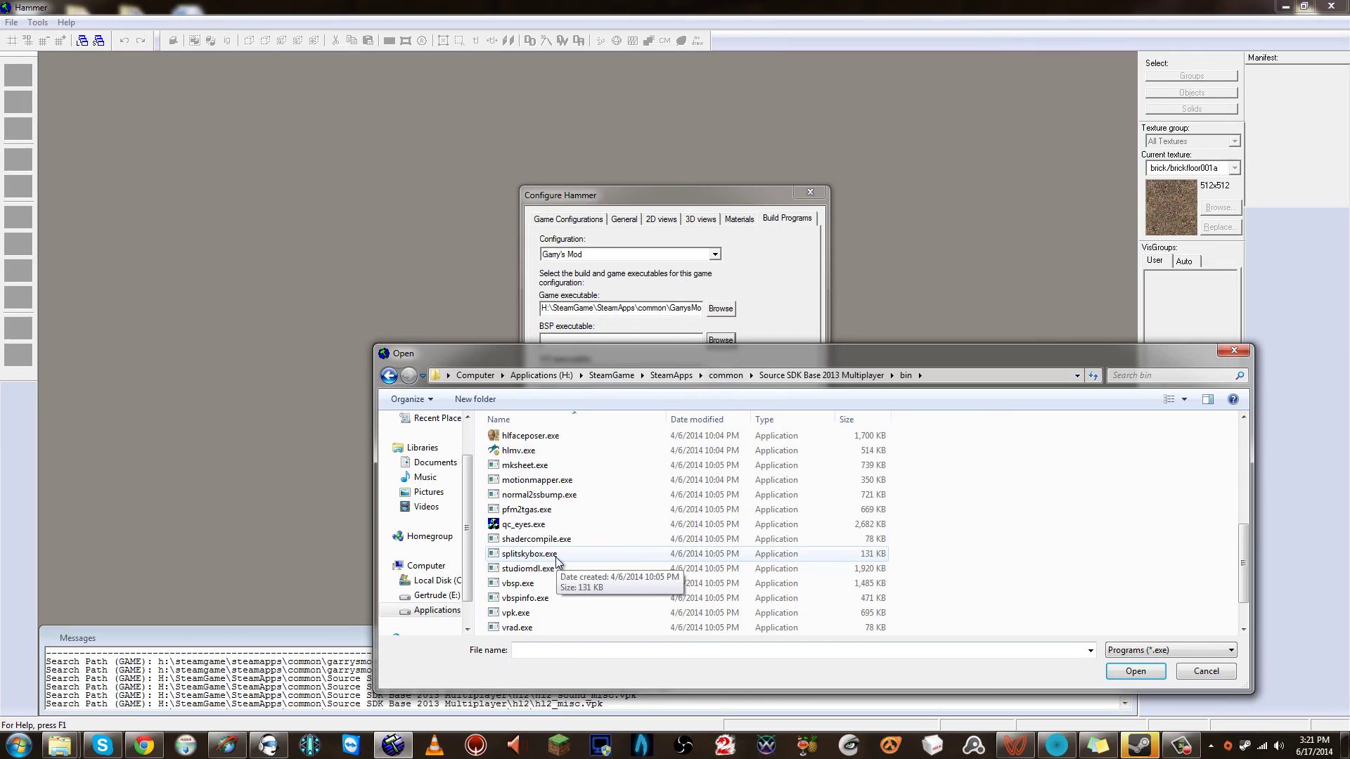
click(518, 540)
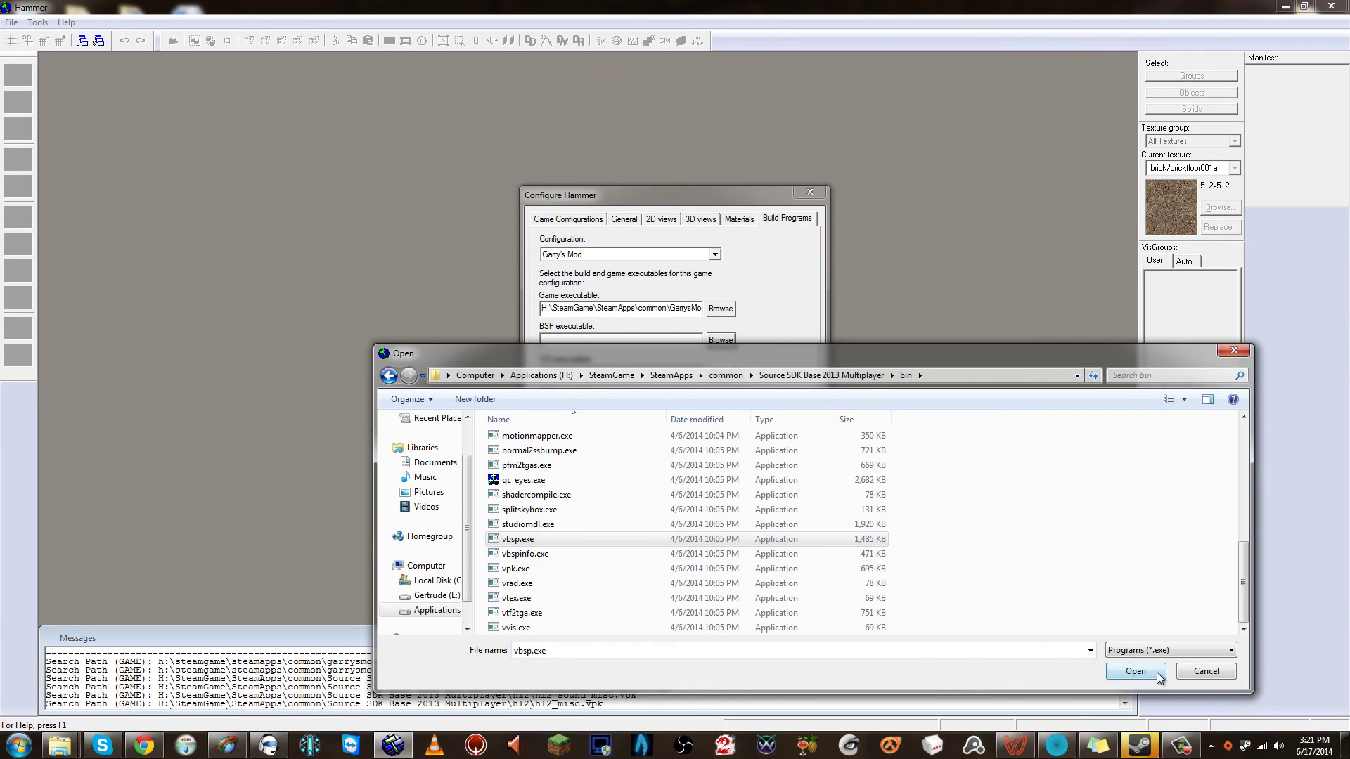
click(1135, 672)
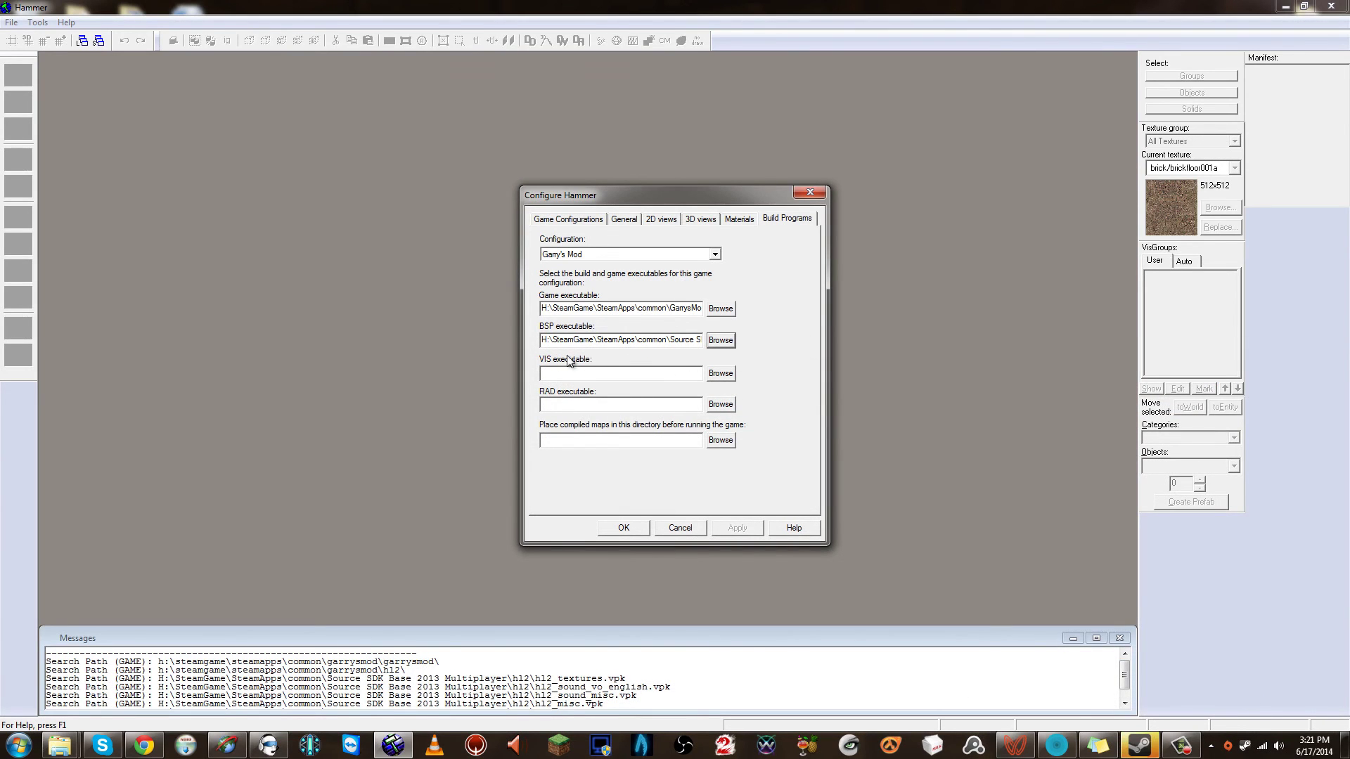
Set the VIS executable to vvis.exe from the same SDK bin folder
click(720, 373)
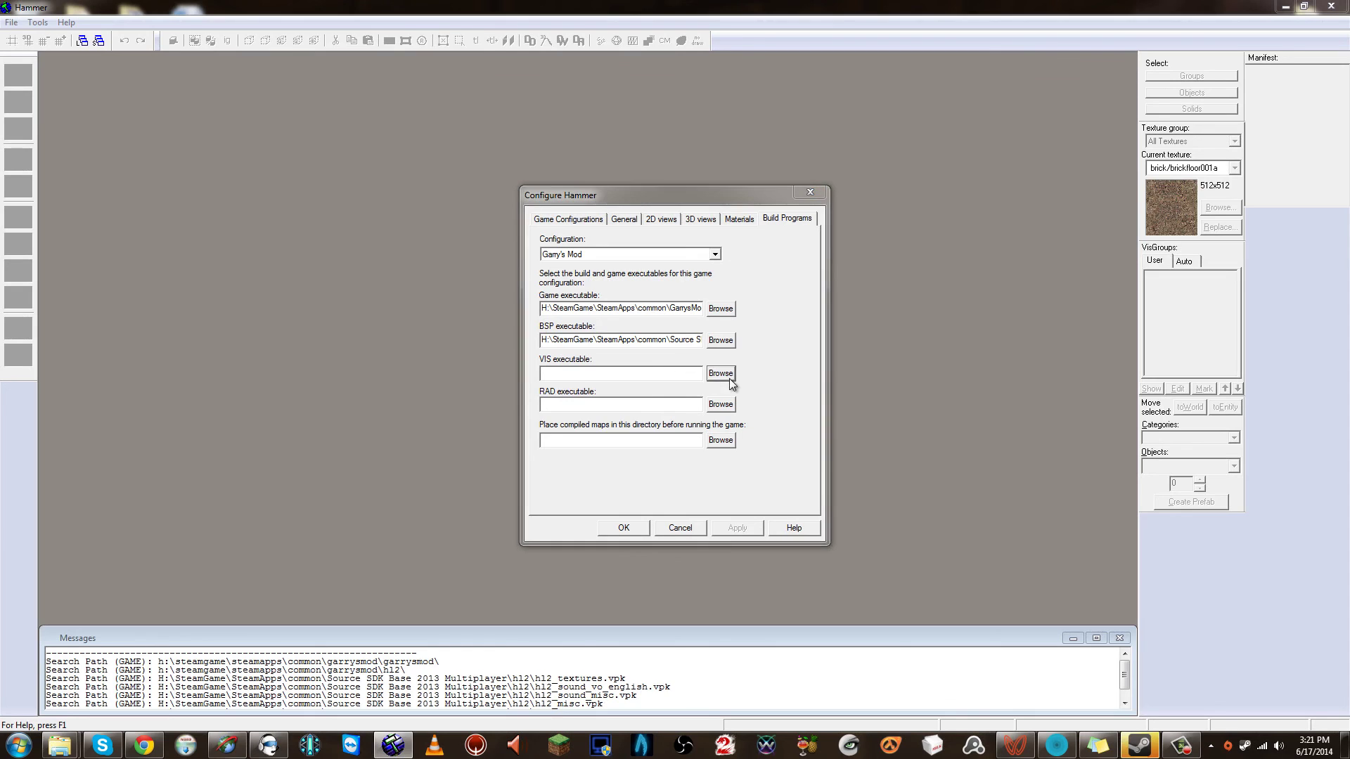
scroll(579, 567, down, 3)
scroll(576, 567, down, 1)
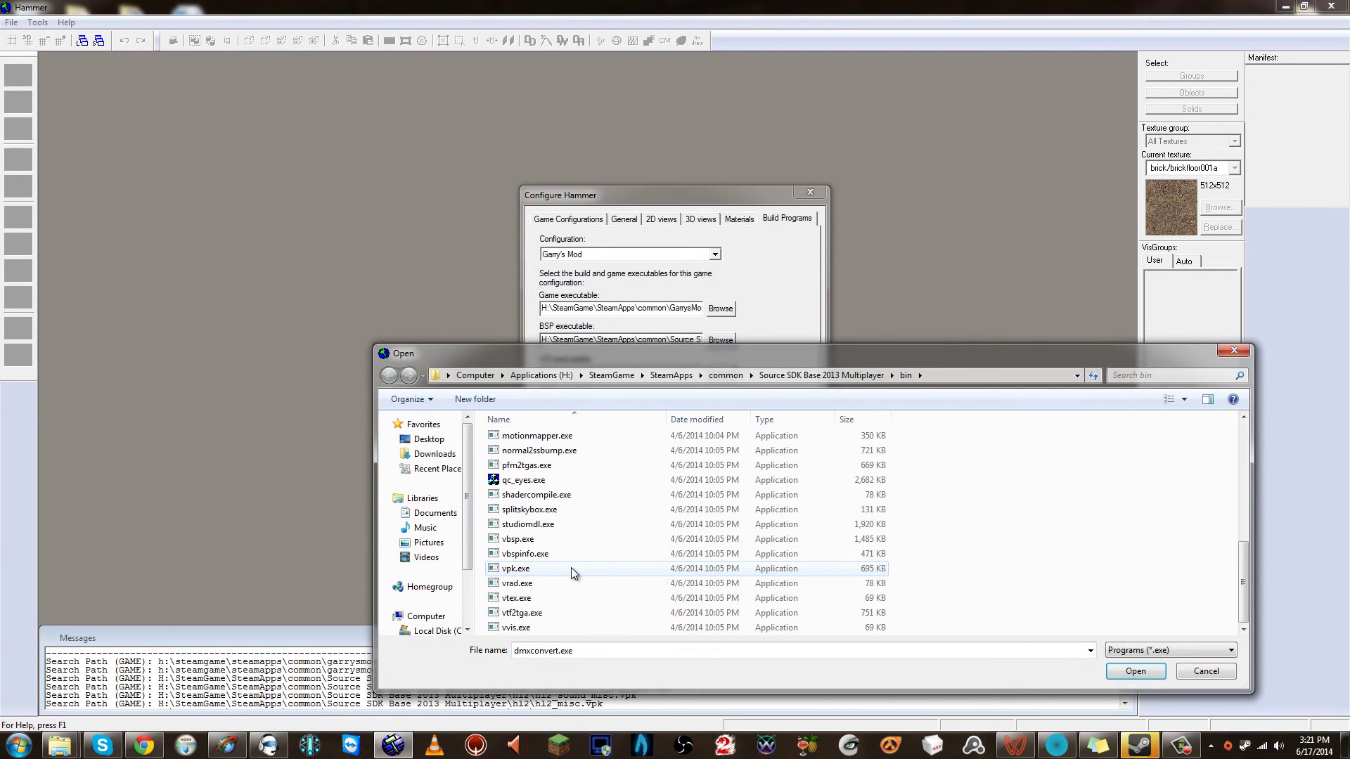
drag(672, 360, 675, 430)
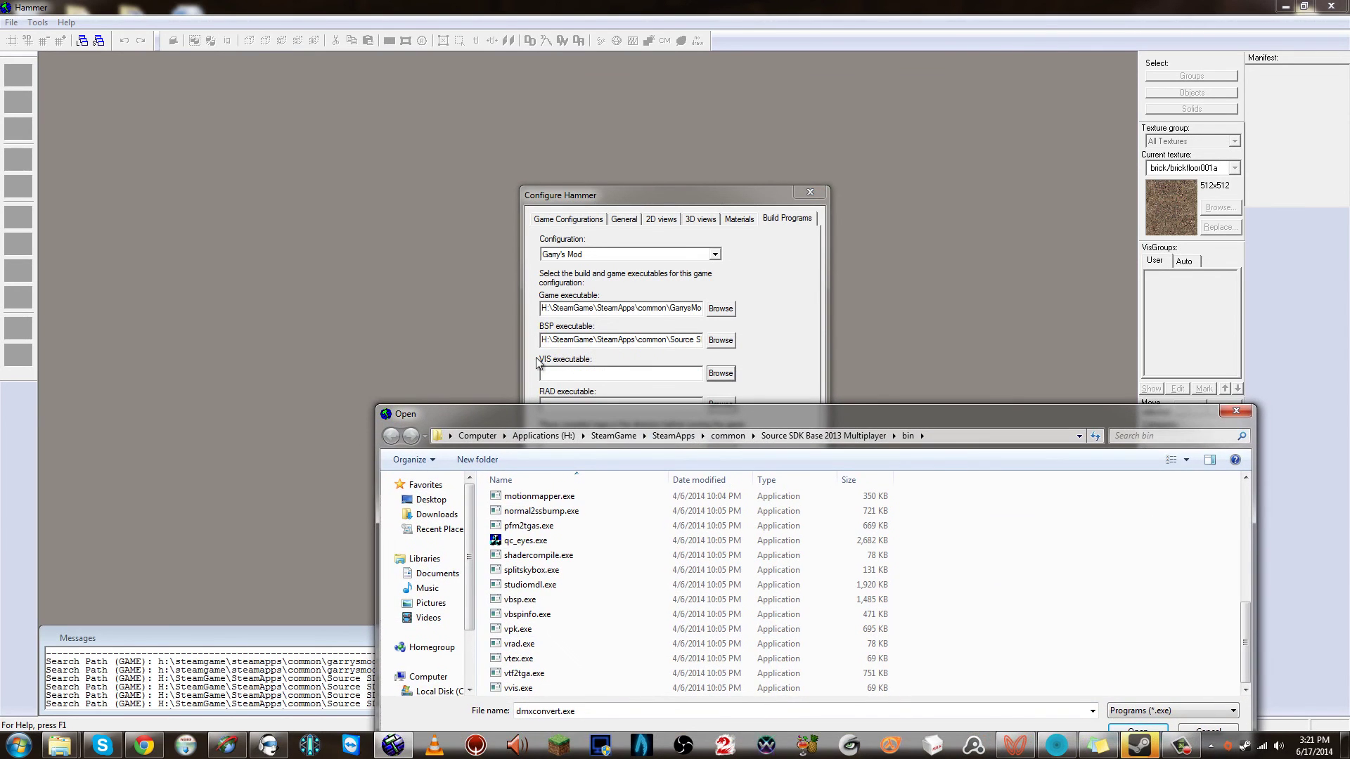
click(535, 688)
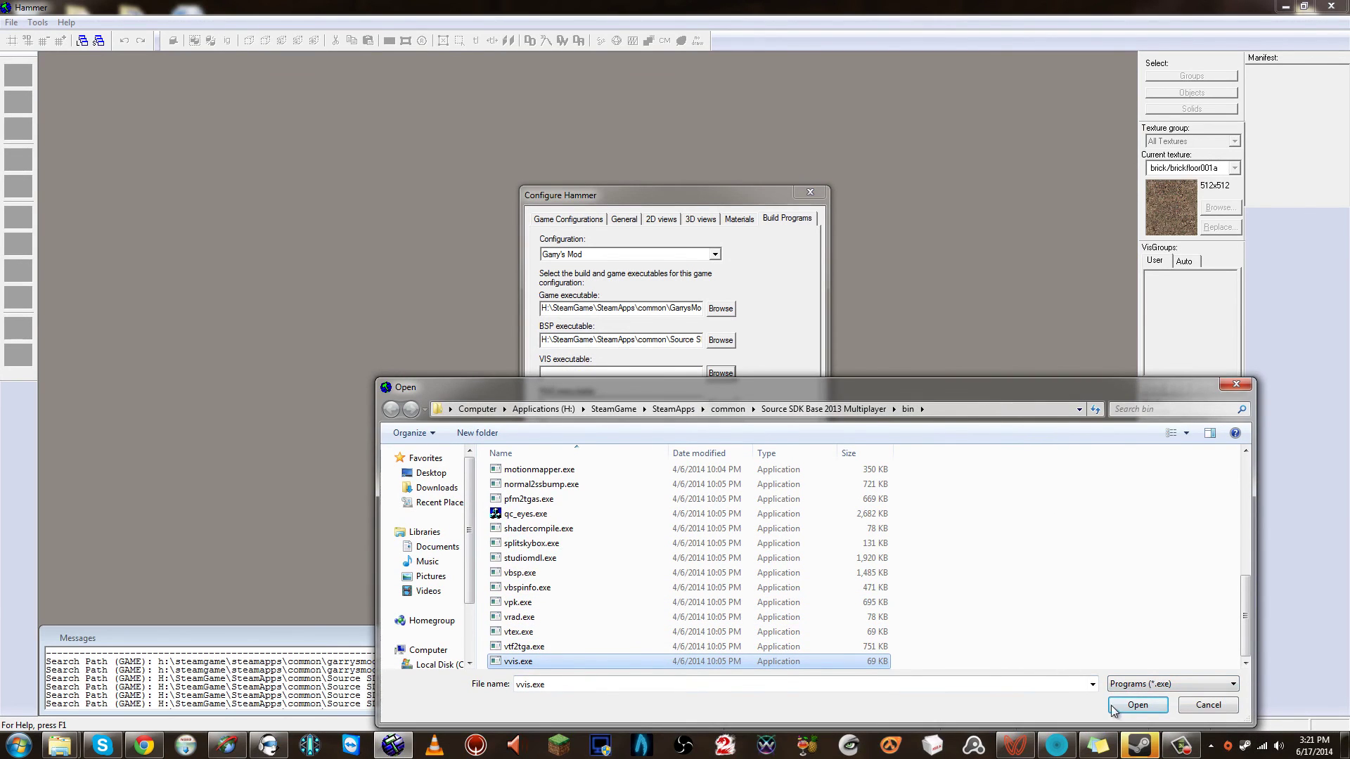
click(1137, 703)
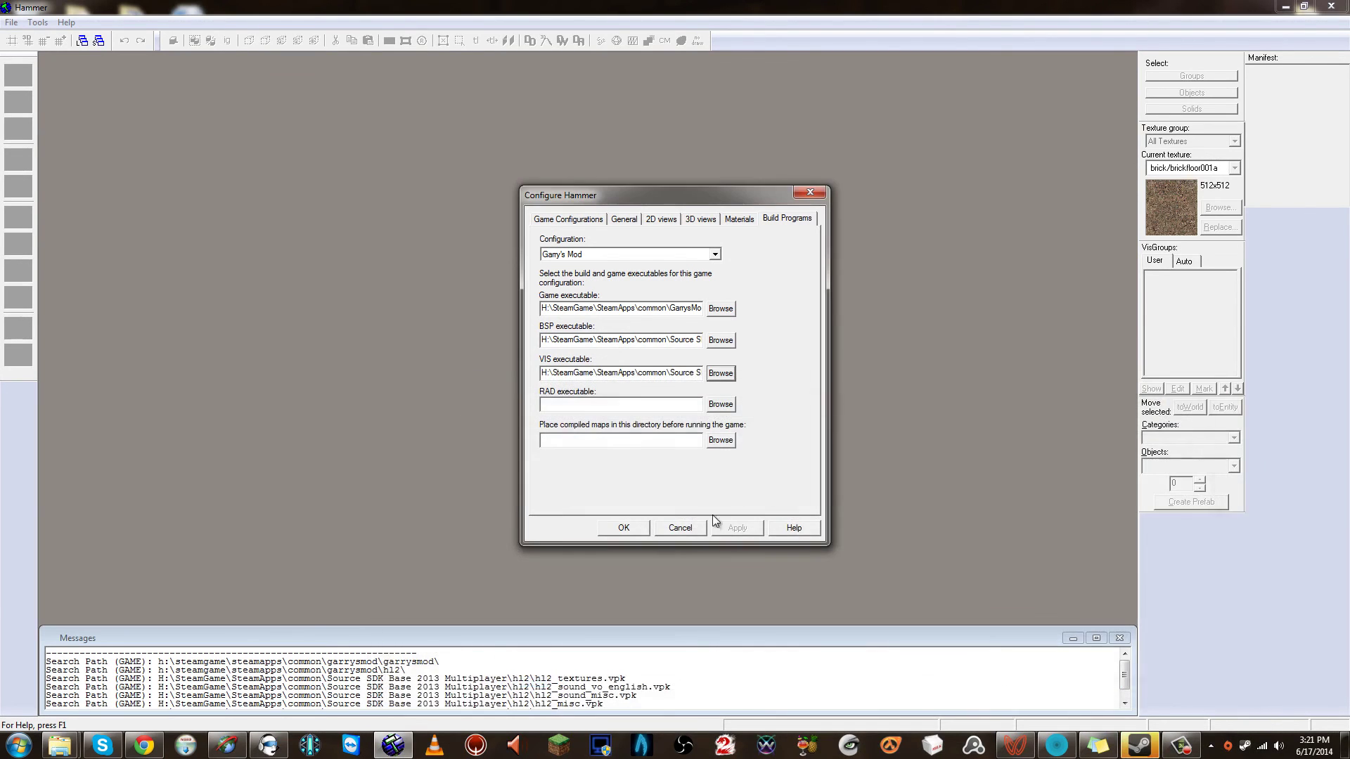
Set the RAD executable to vrad.exe from the same SDK bin folder
click(724, 404)
click(556, 637)
scroll(542, 633, down, 5)
click(539, 618)
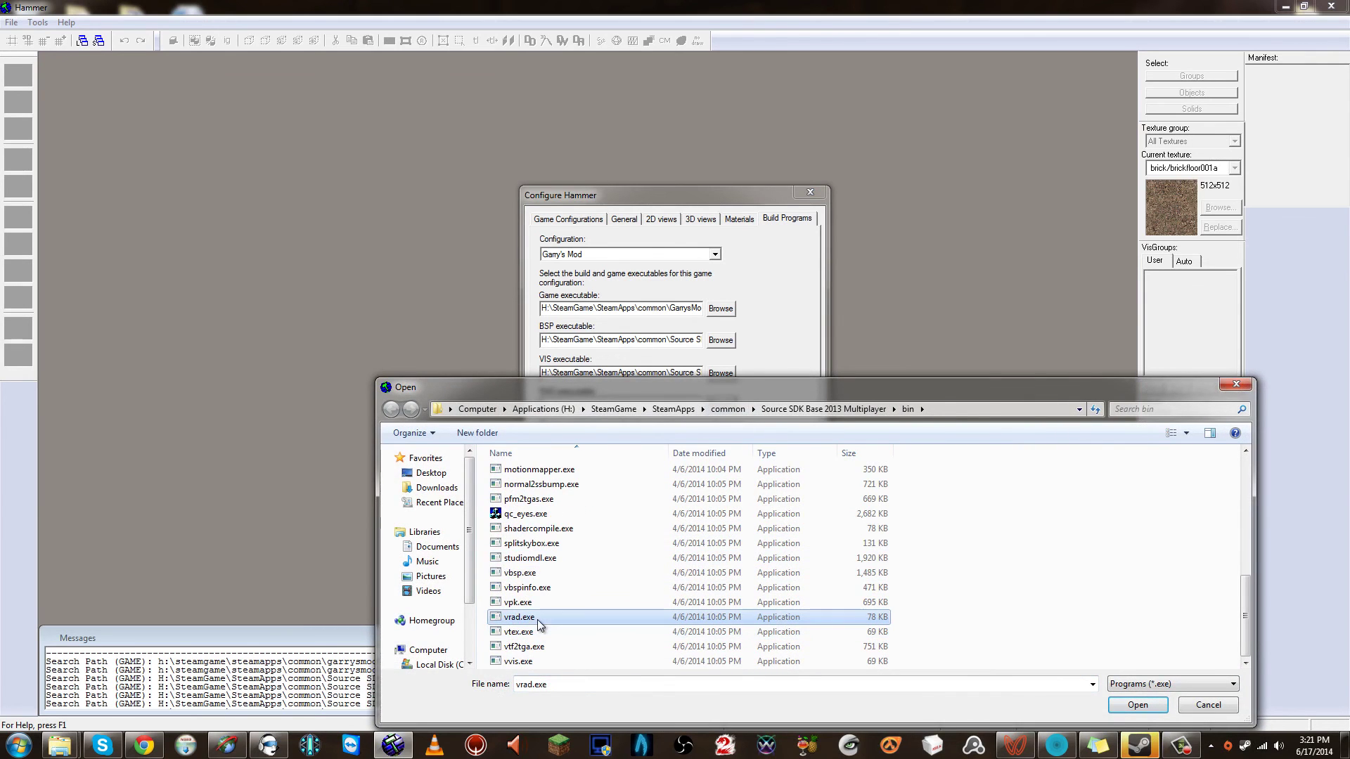
click(985, 408)
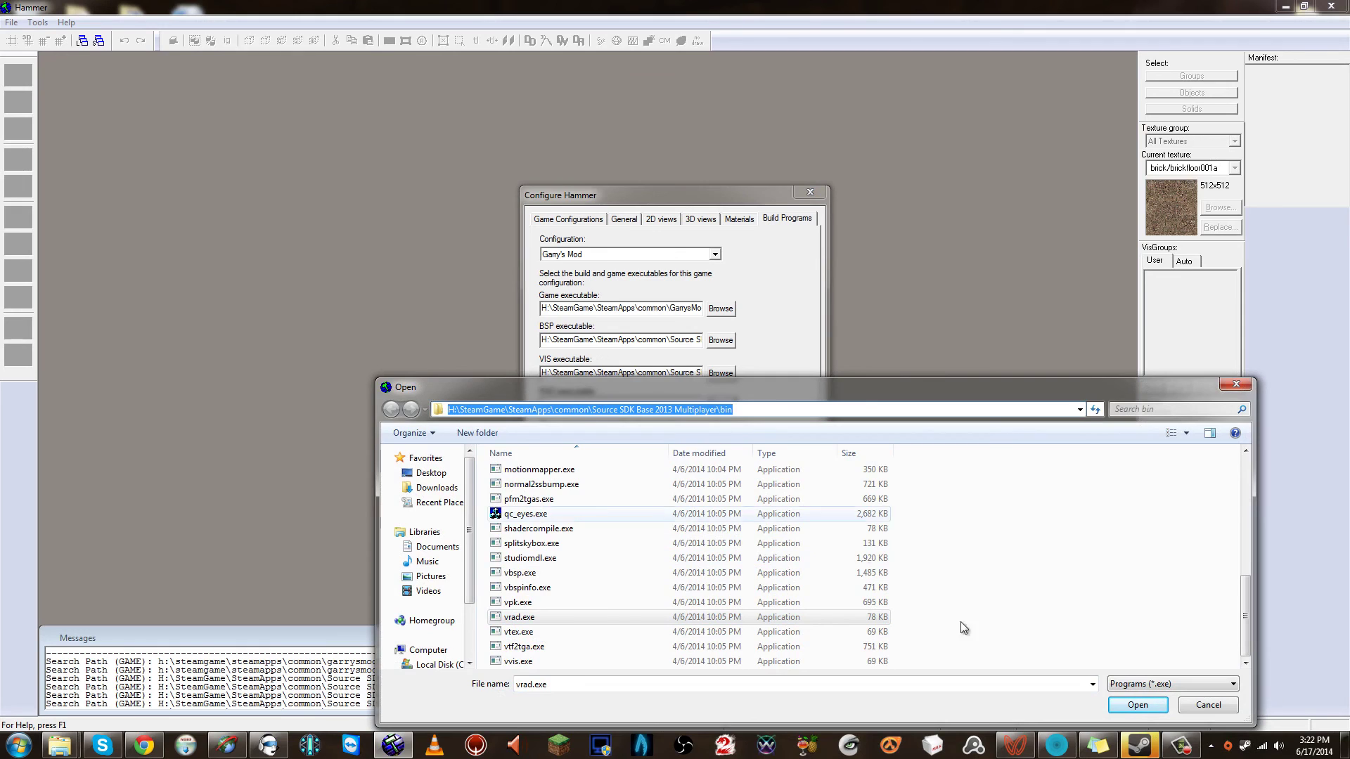
click(1138, 705)
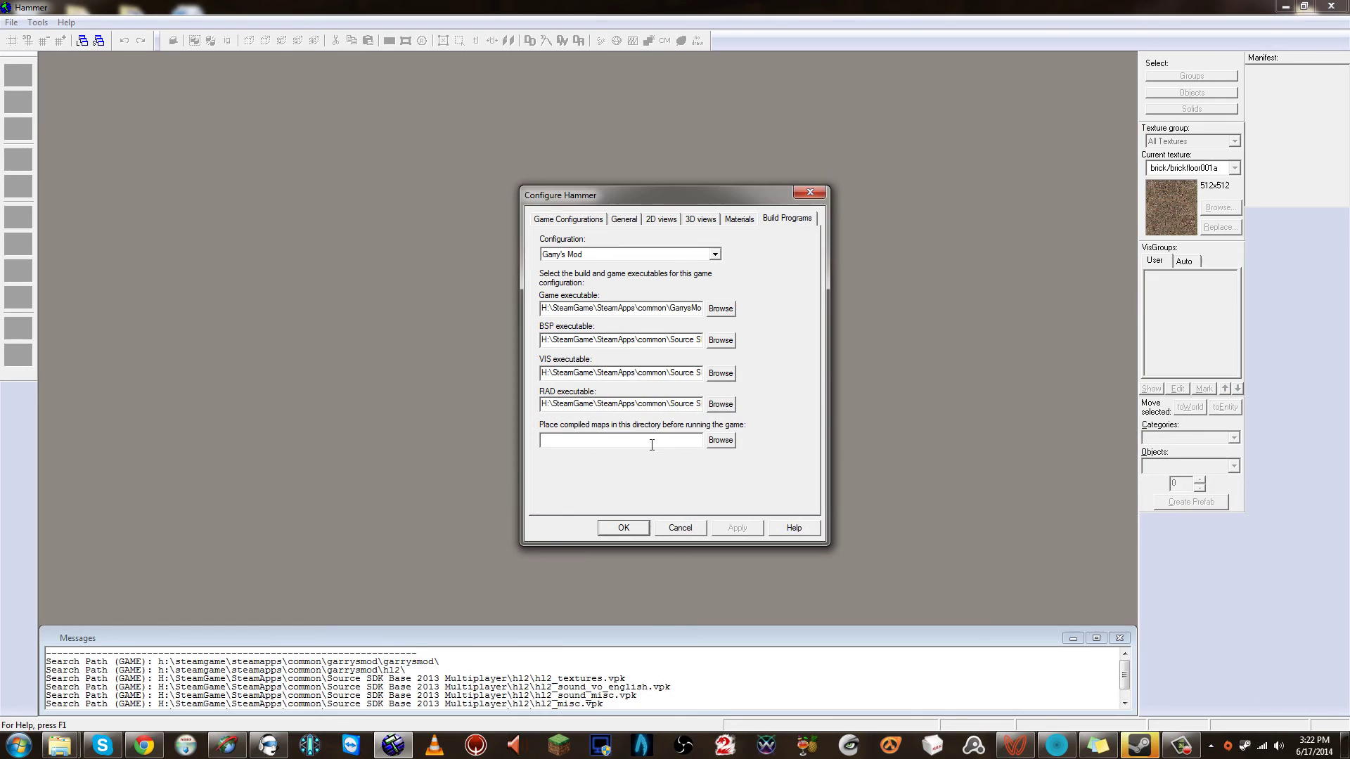
Point compiled maps to H:\SteamGame\SteamApps\common\GarrysMod\garrysmod\maps, apply, and acknowledge the restart notice
click(715, 441)
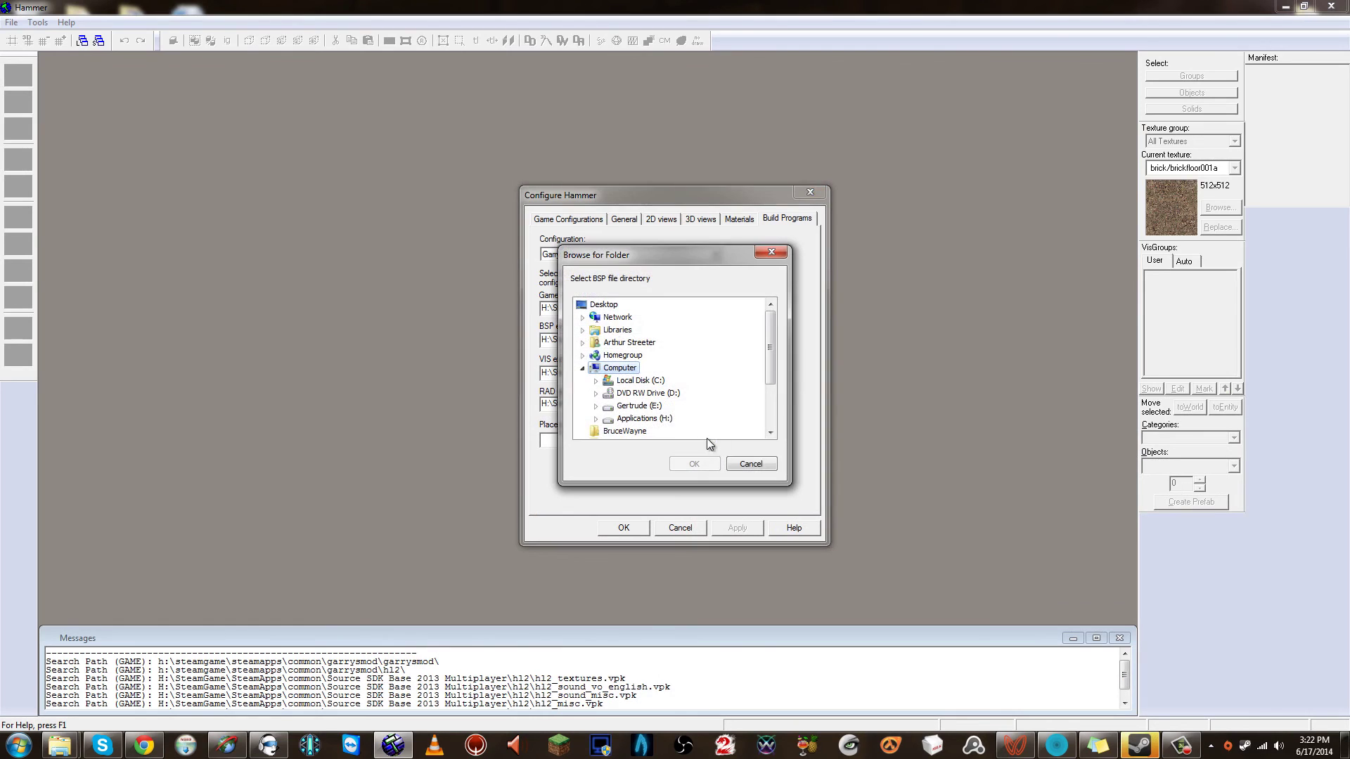
click(595, 419)
scroll(652, 400, down, 3)
click(609, 343)
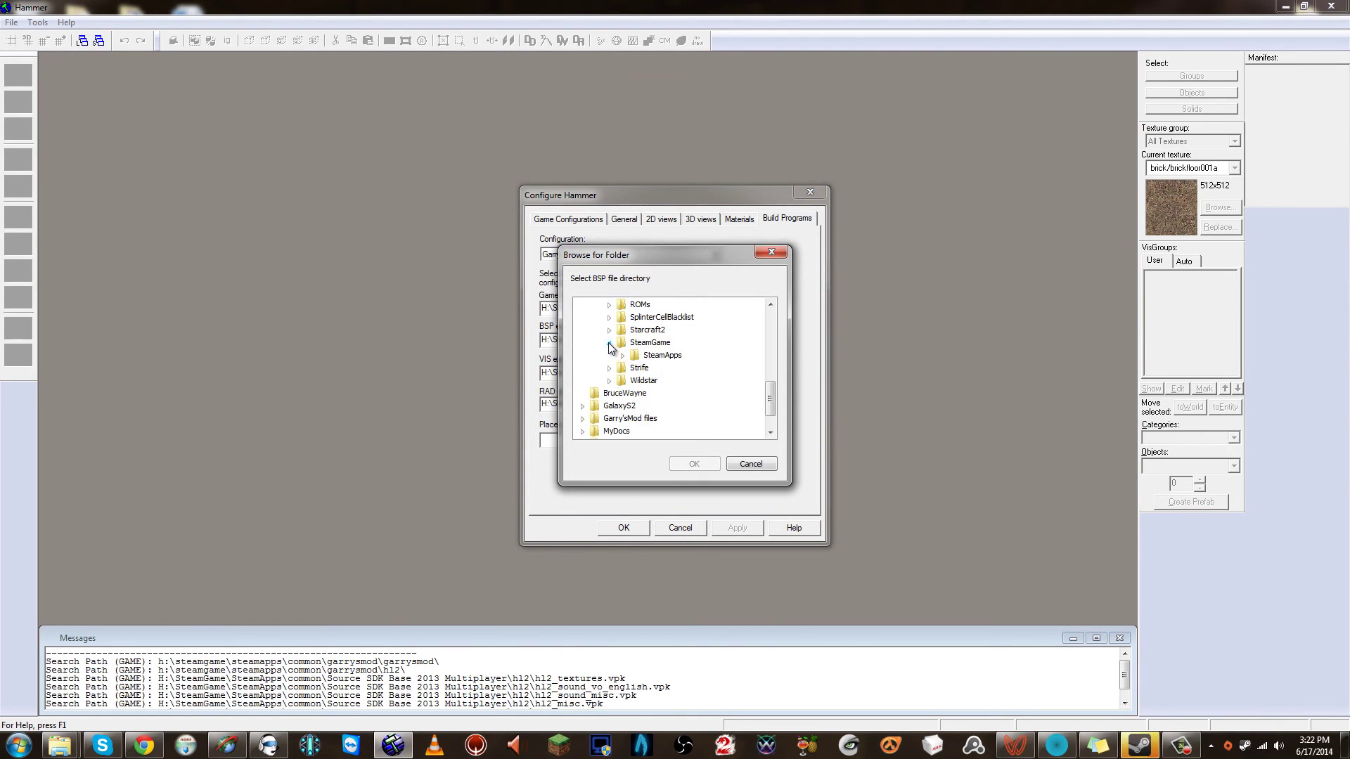
click(636, 367)
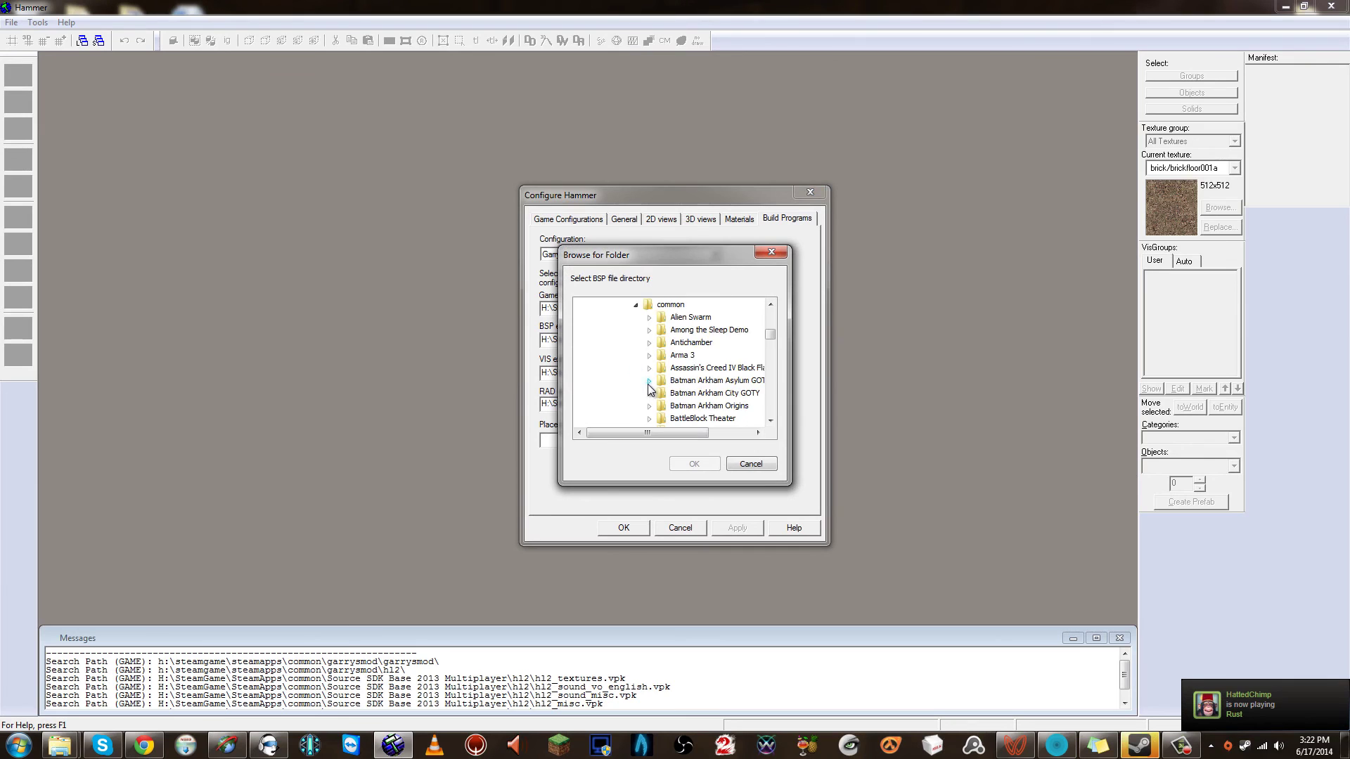
scroll(650, 386, down, 5)
double_click(679, 368)
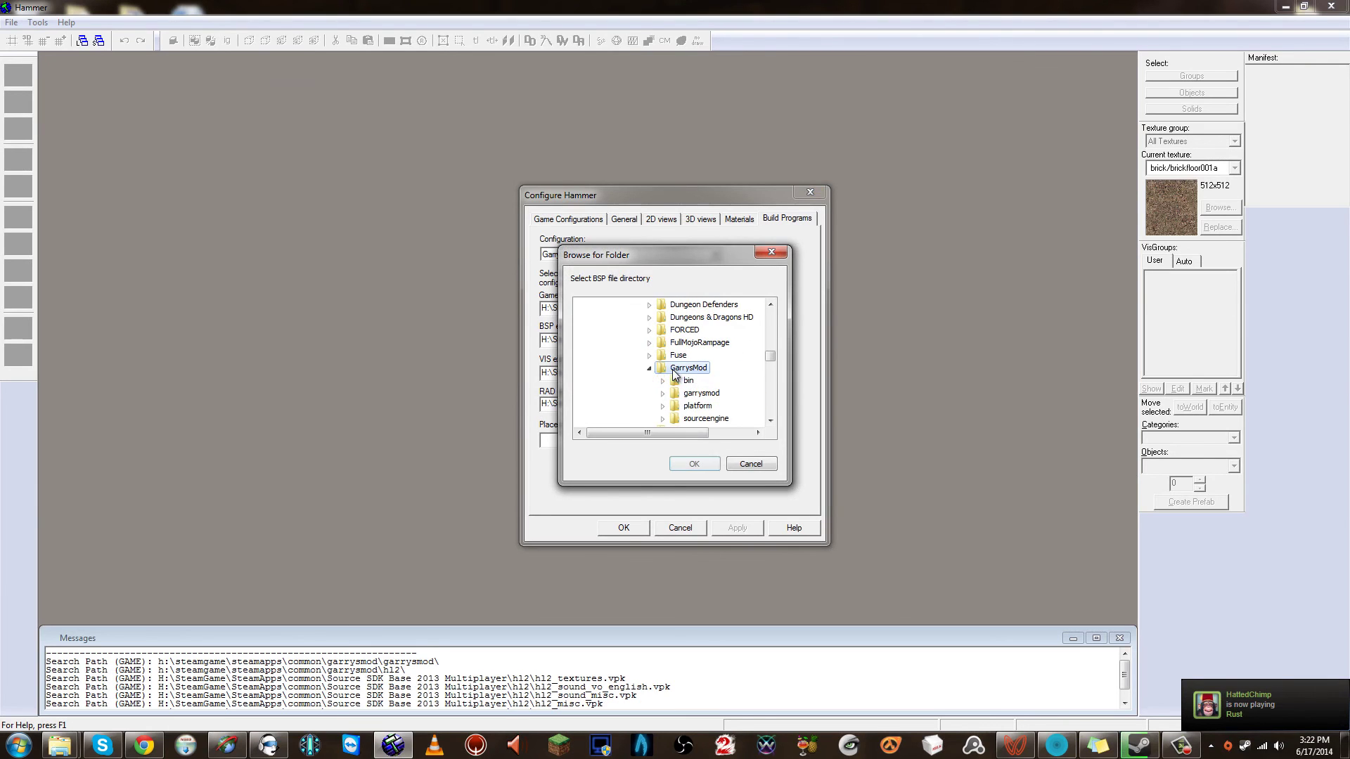
double_click(706, 393)
scroll(716, 400, down, 2)
scroll(715, 398, down, 1)
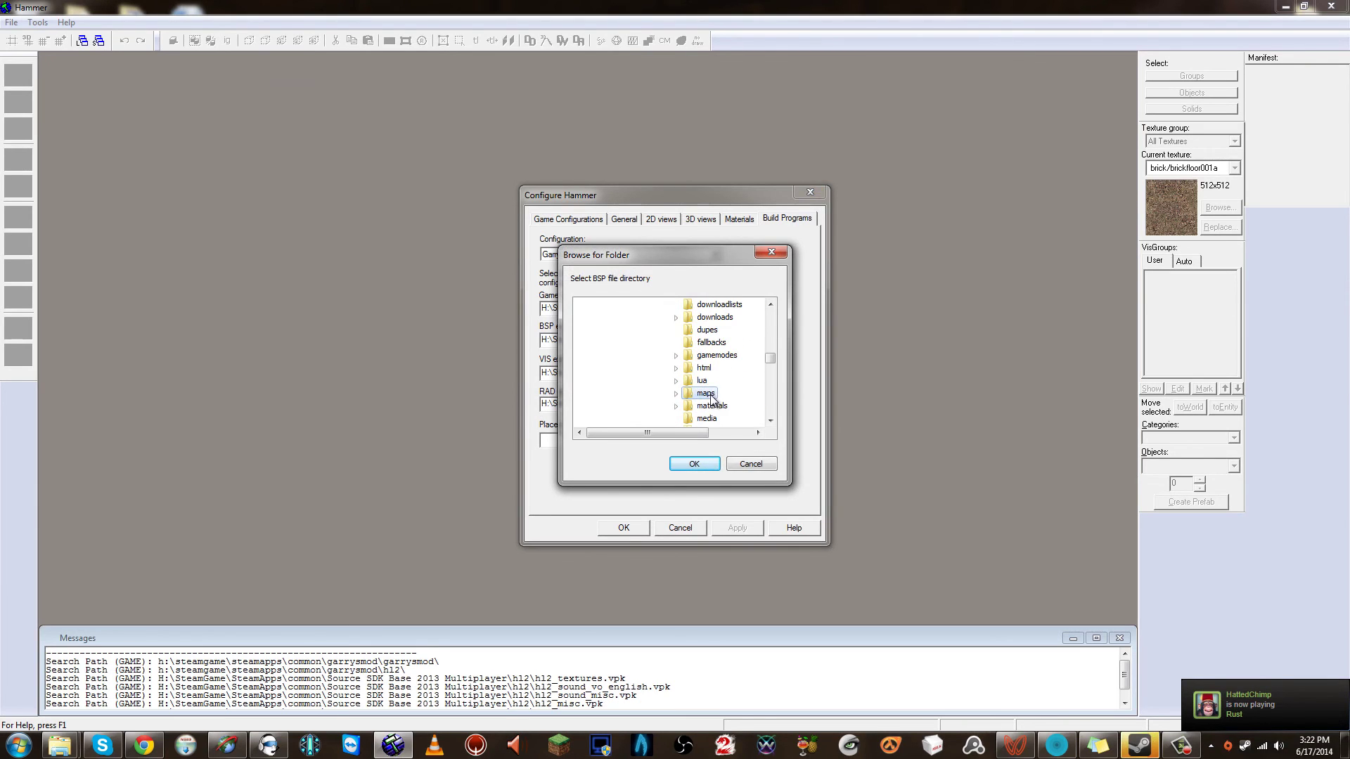
click(705, 463)
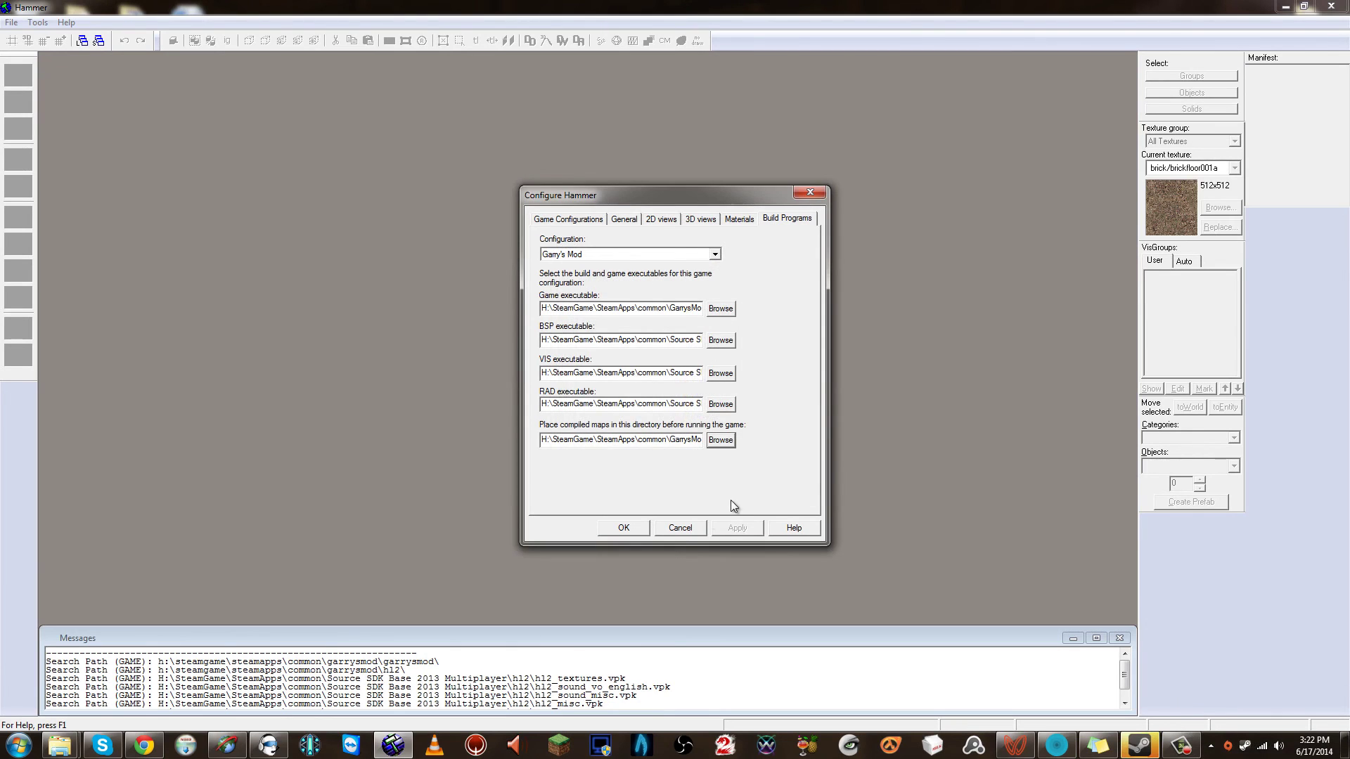
click(642, 530)
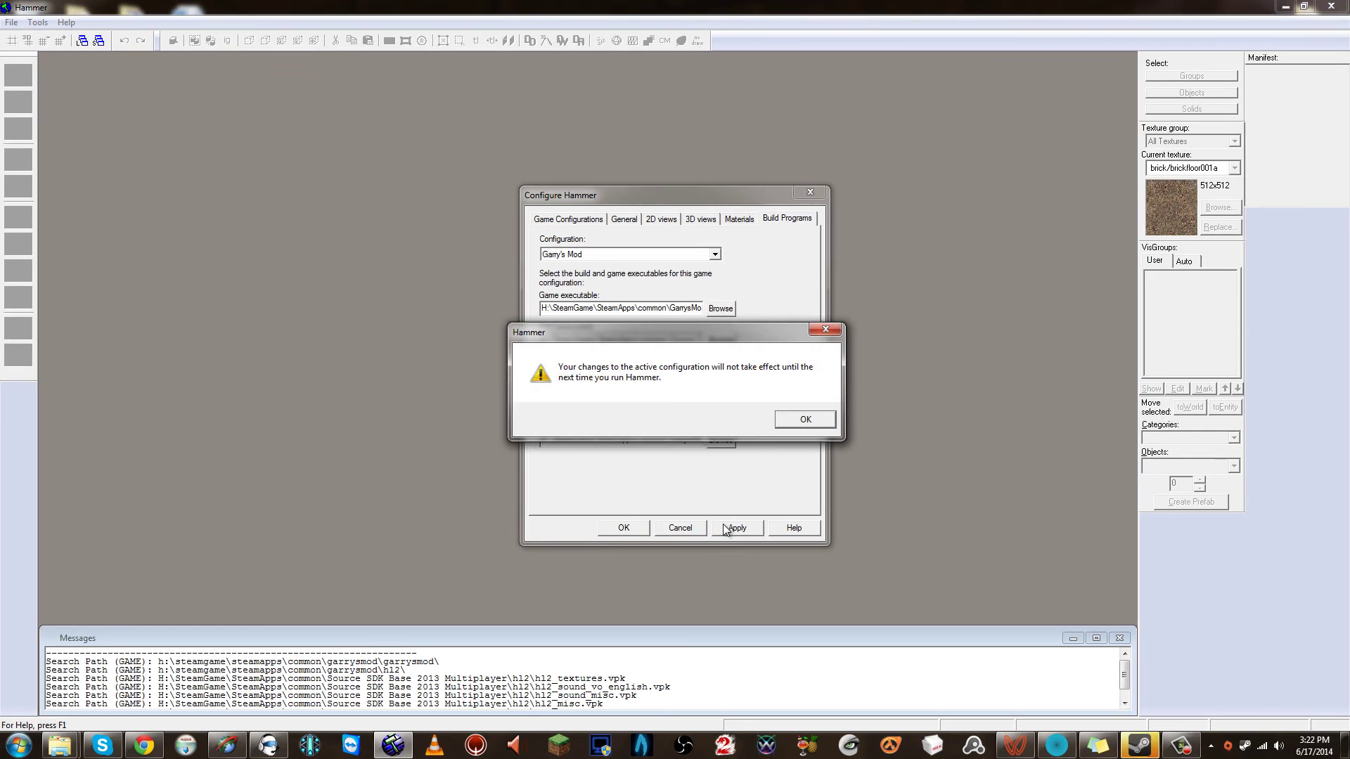
click(782, 424)
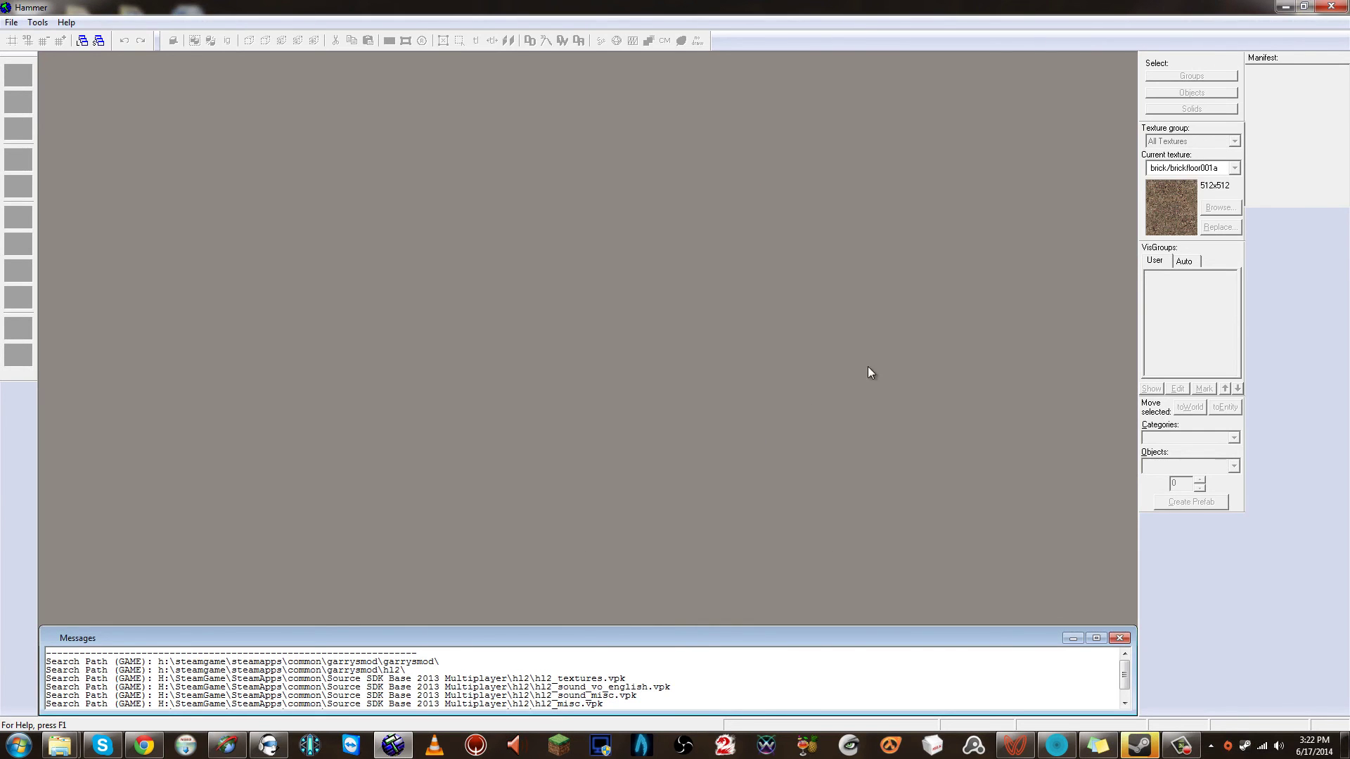
Restart Hammer and start opening an existing map from the File menu
click(1339, 6)
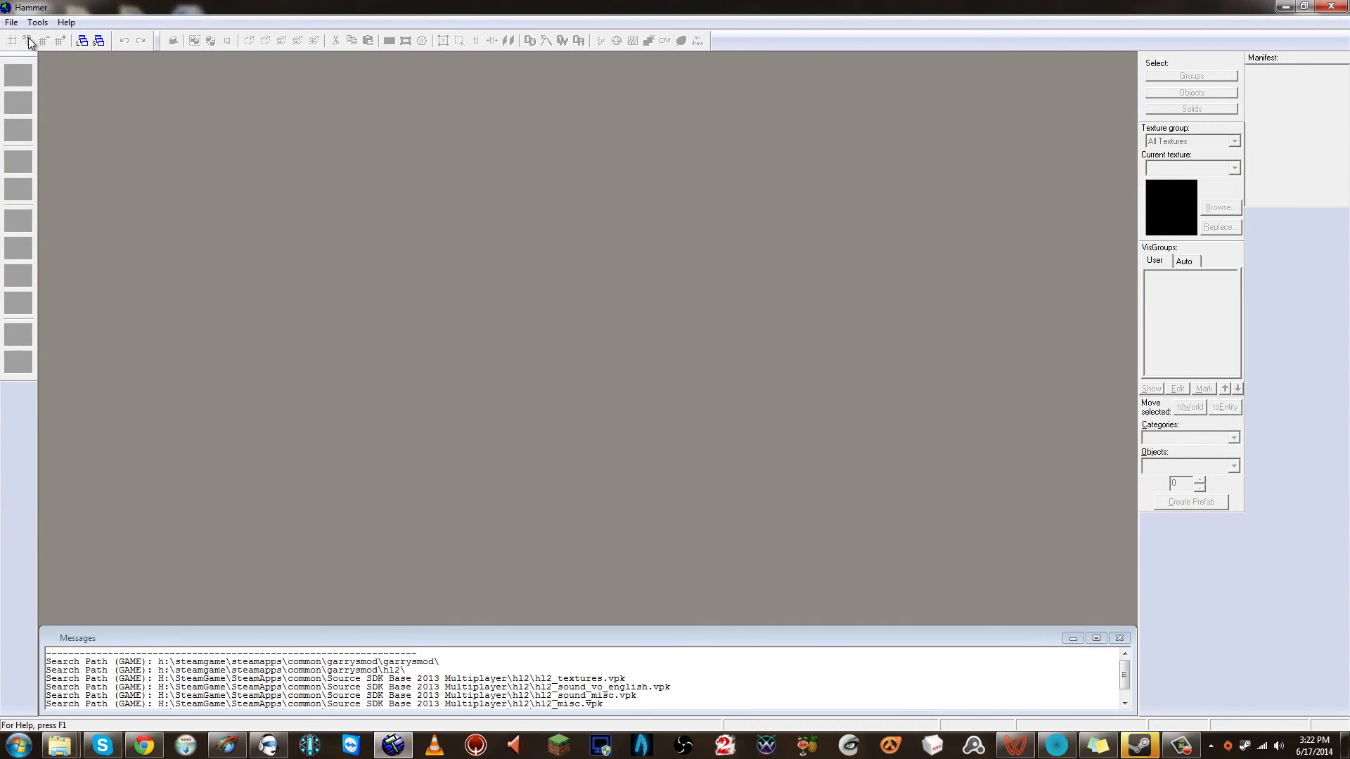
click(12, 22)
click(39, 54)
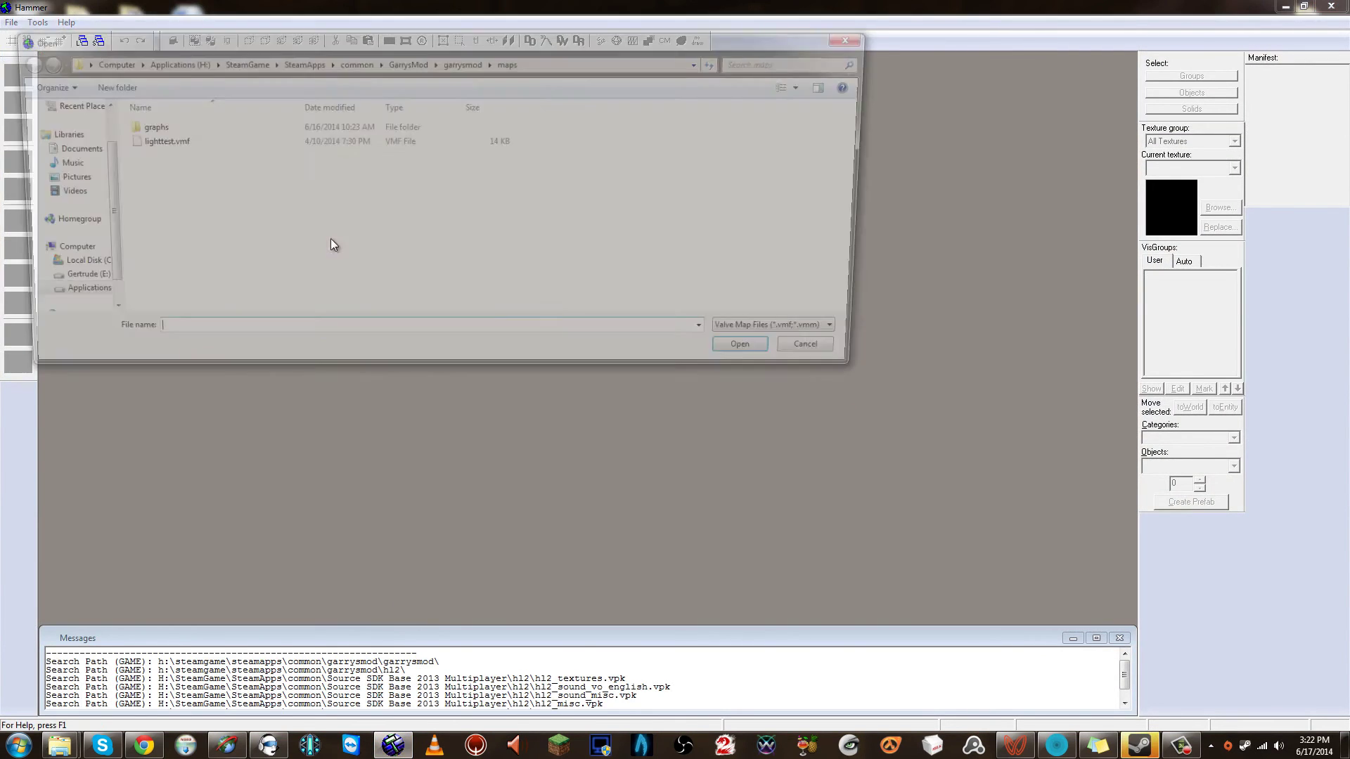
Browse to Desktop\Garry'sMod files\Minecraft Mapping Attemps and look through its VMF files
scroll(90, 222, up, 3)
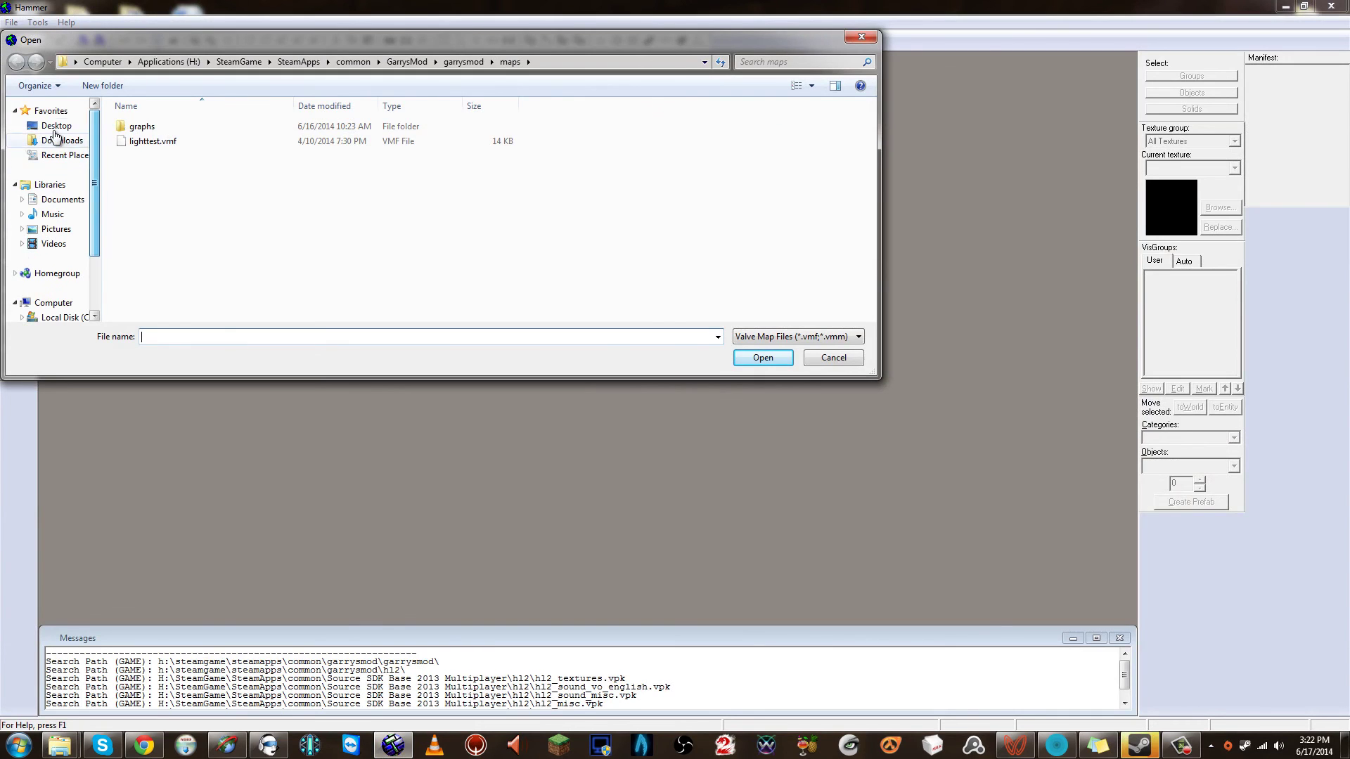
click(56, 125)
scroll(190, 226, down, 3)
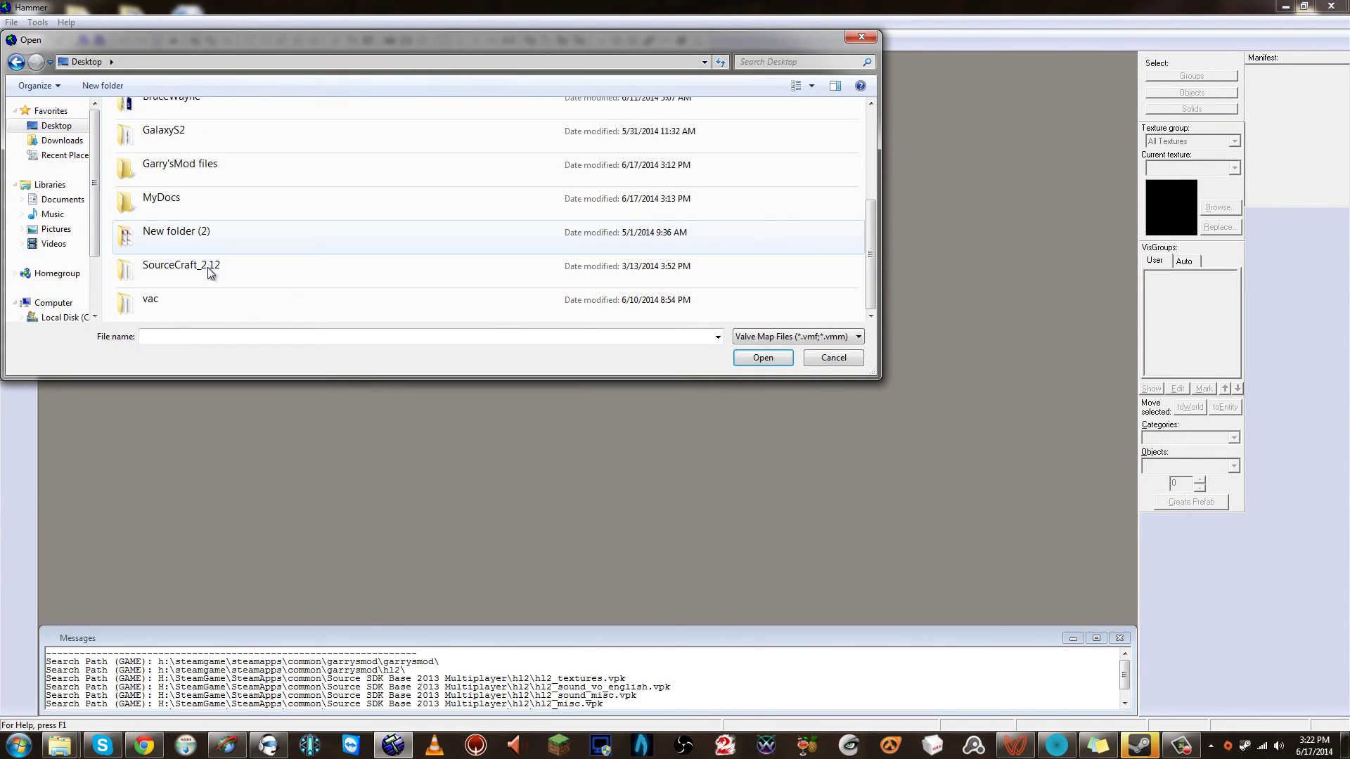
double_click(187, 179)
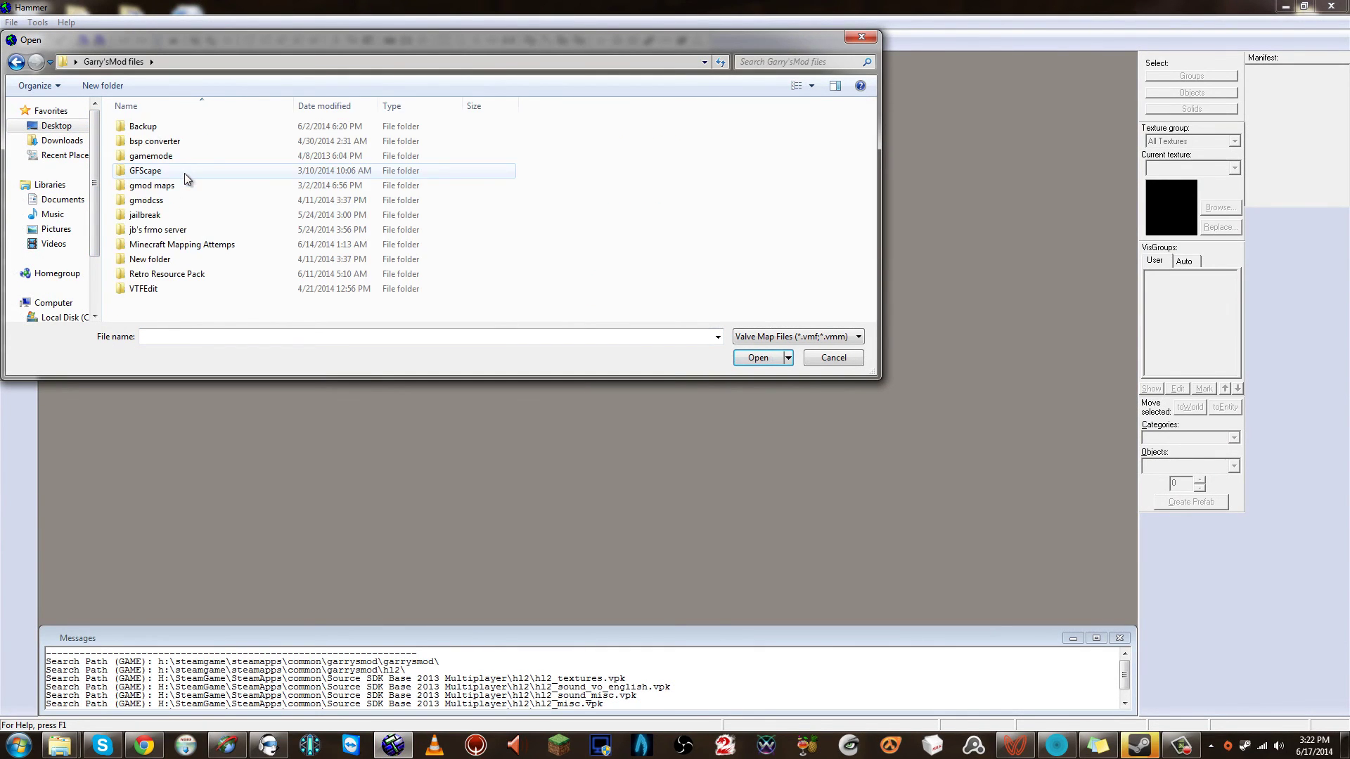
double_click(195, 244)
scroll(195, 232, down, 6)
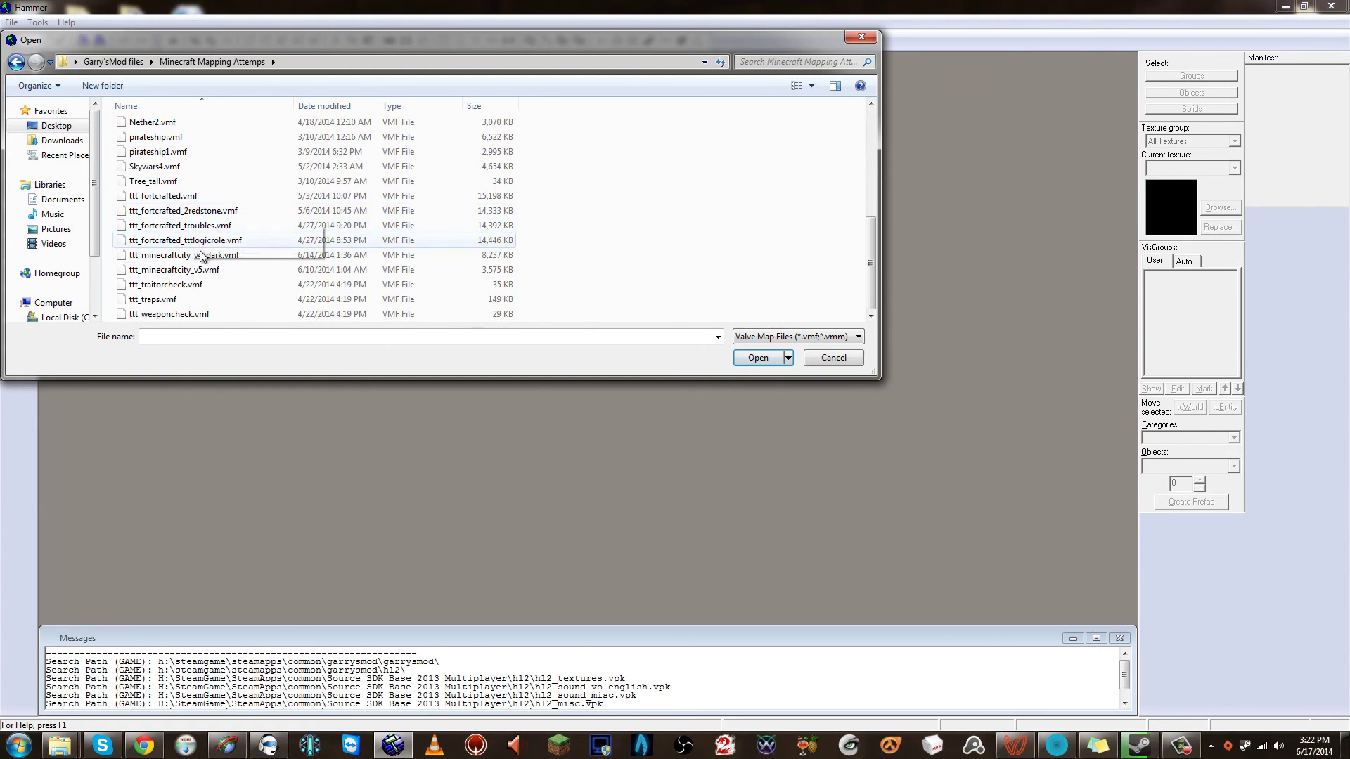
scroll(198, 252, up, 1)
scroll(197, 253, up, 1)
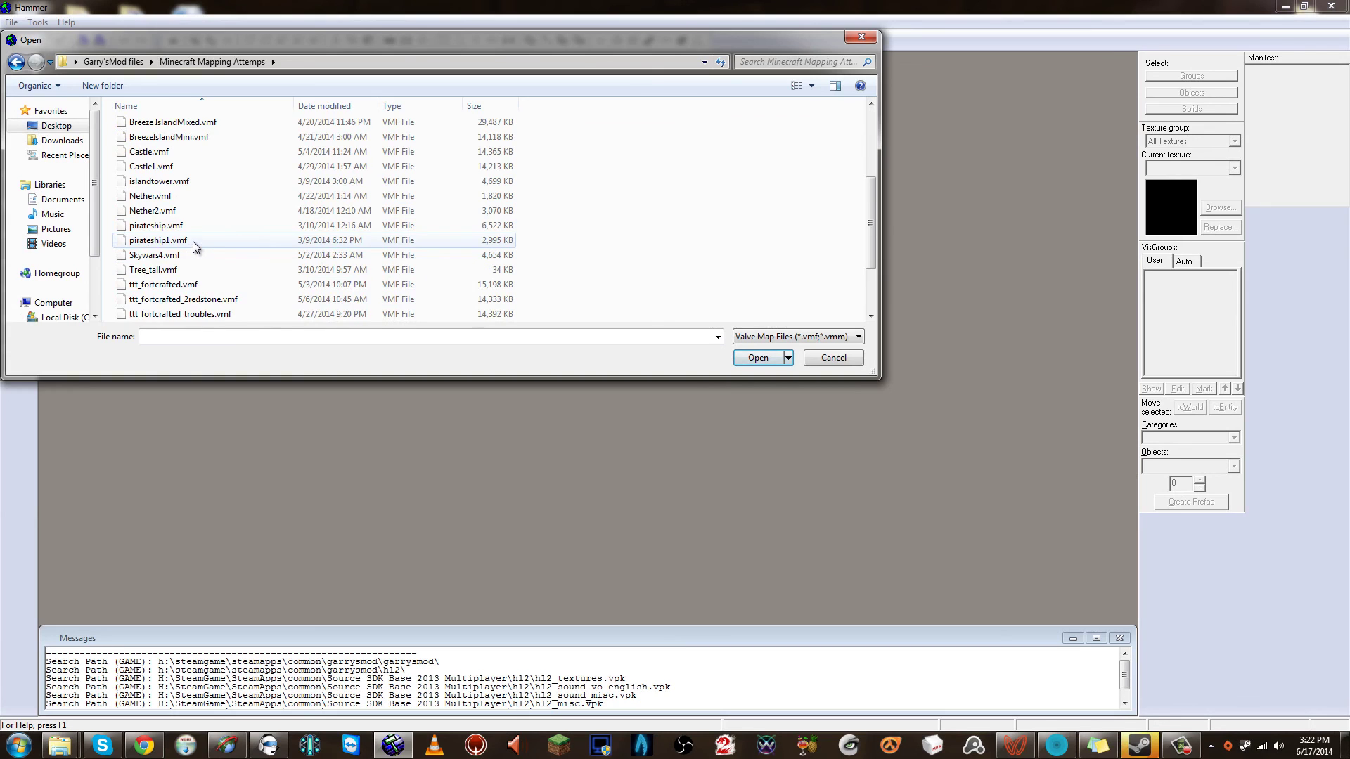
scroll(187, 260, up, 3)
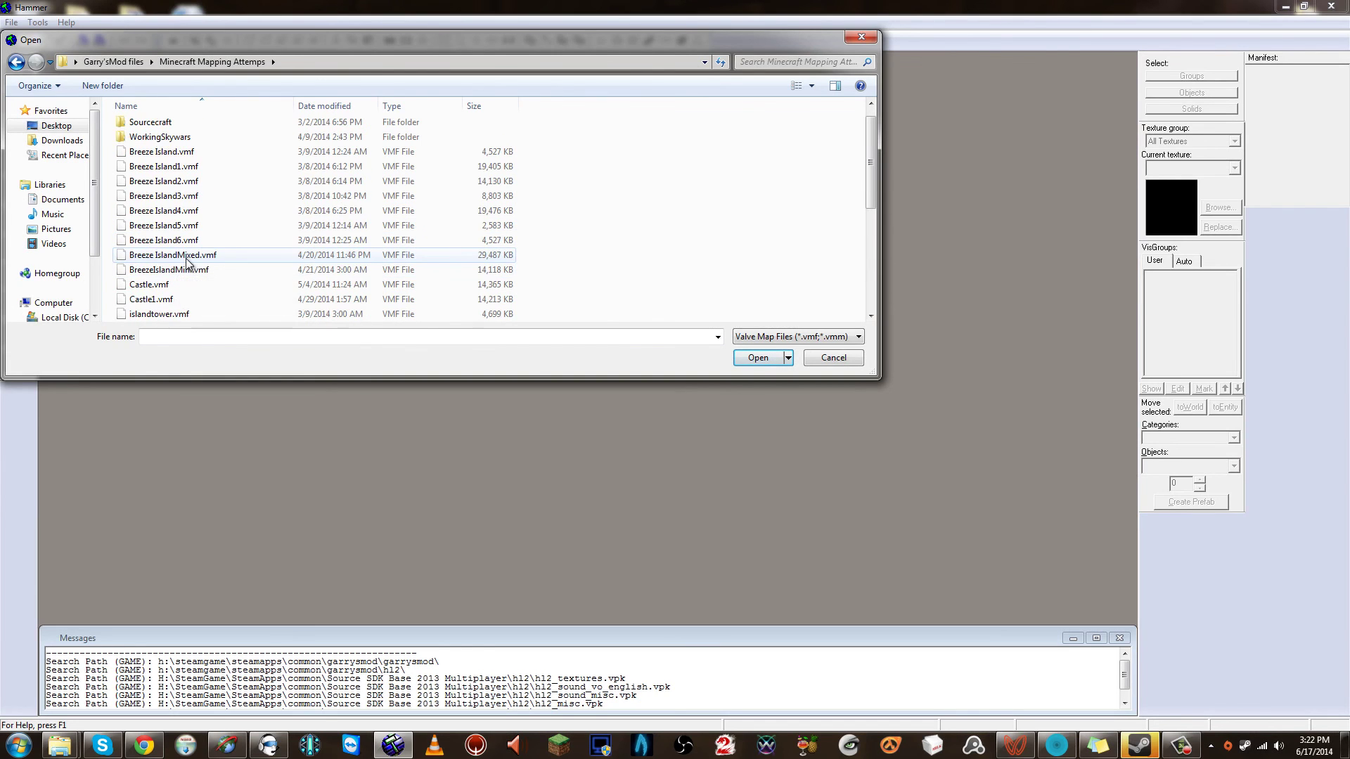
scroll(181, 162, up, 1)
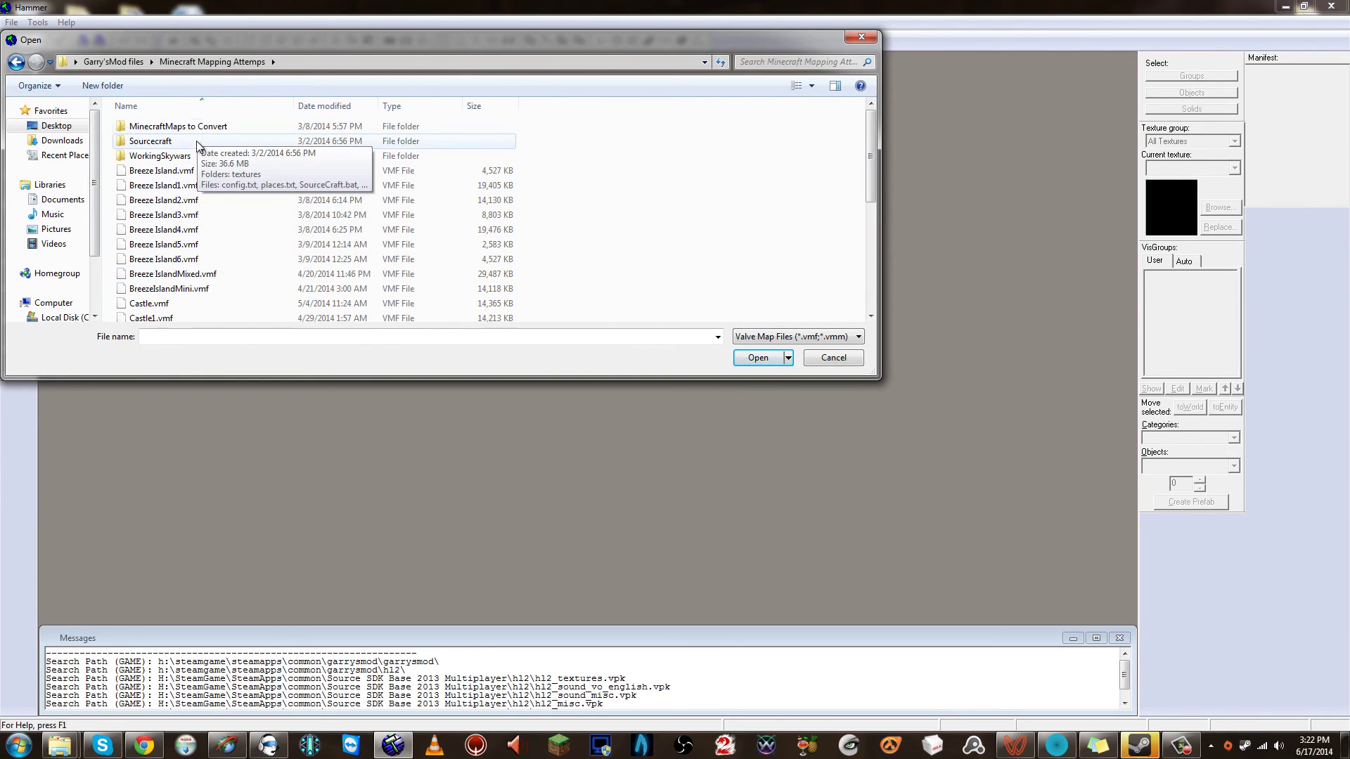
scroll(215, 281, down, 2)
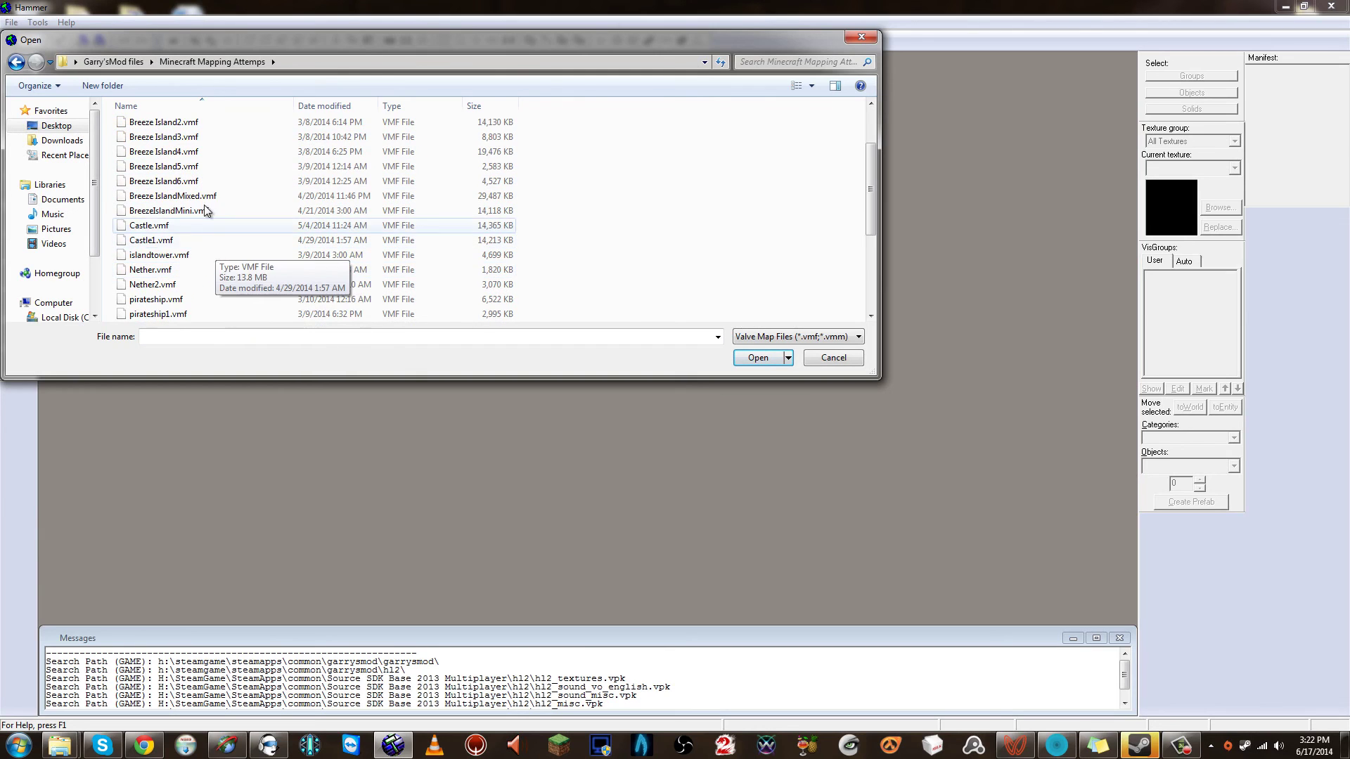
Open Castle.vmf and fly the 3D camera around the castle and over the courtyard
double_click(196, 231)
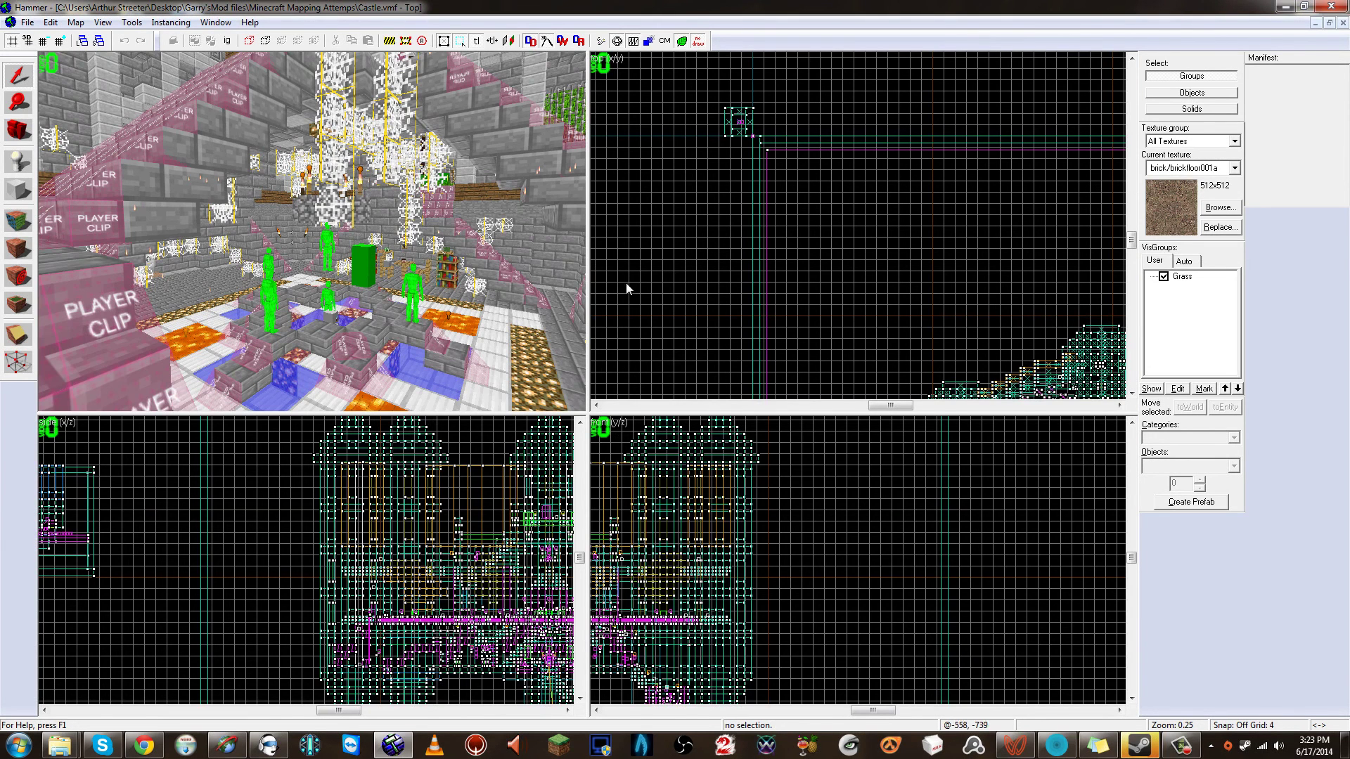
click(476, 285)
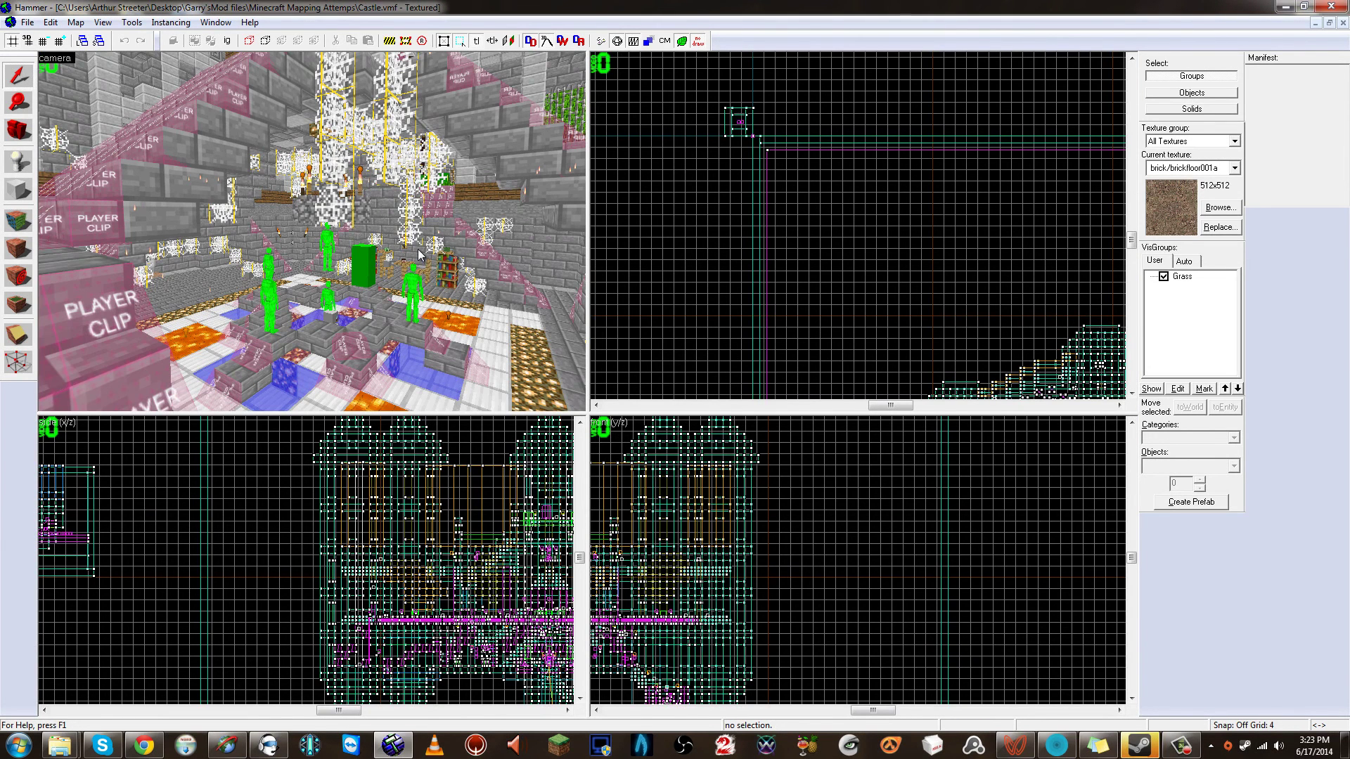
key(z)
key(s)
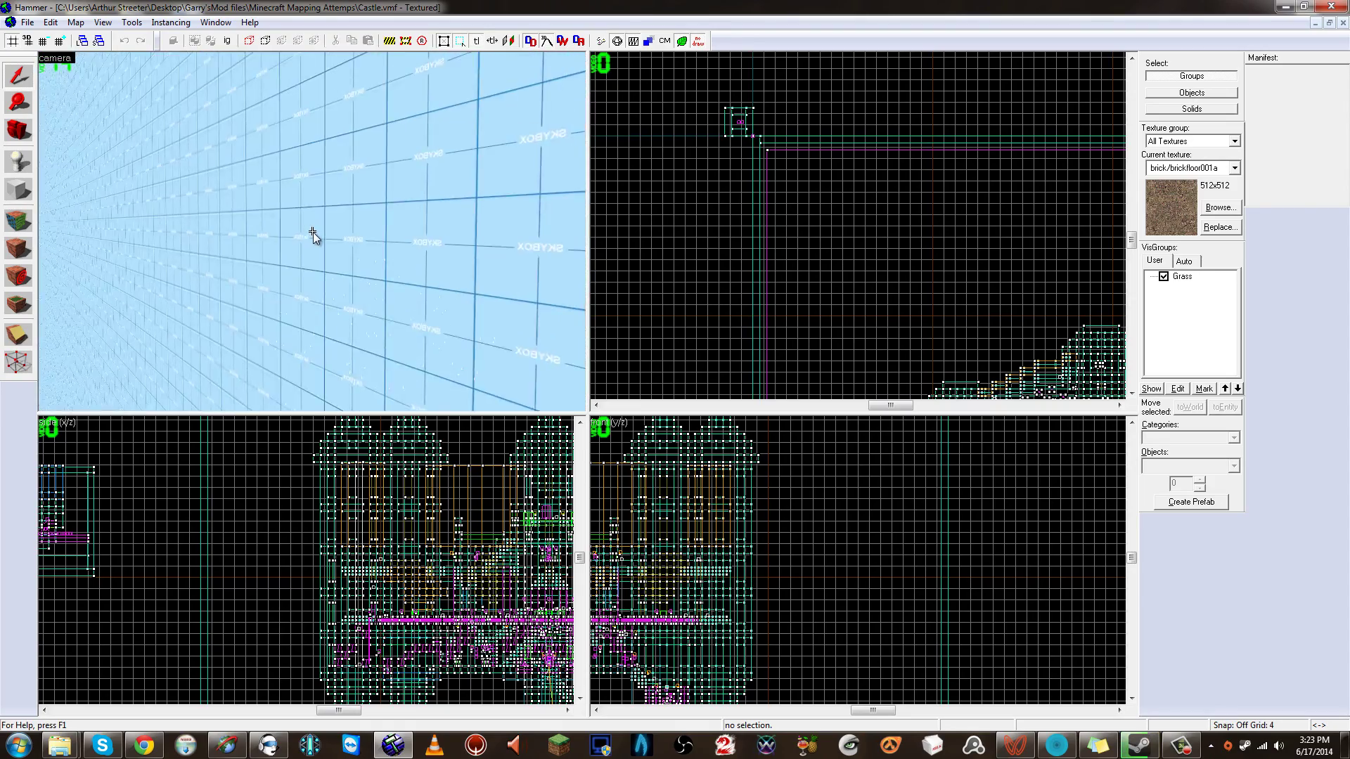
key(w)
key(w)
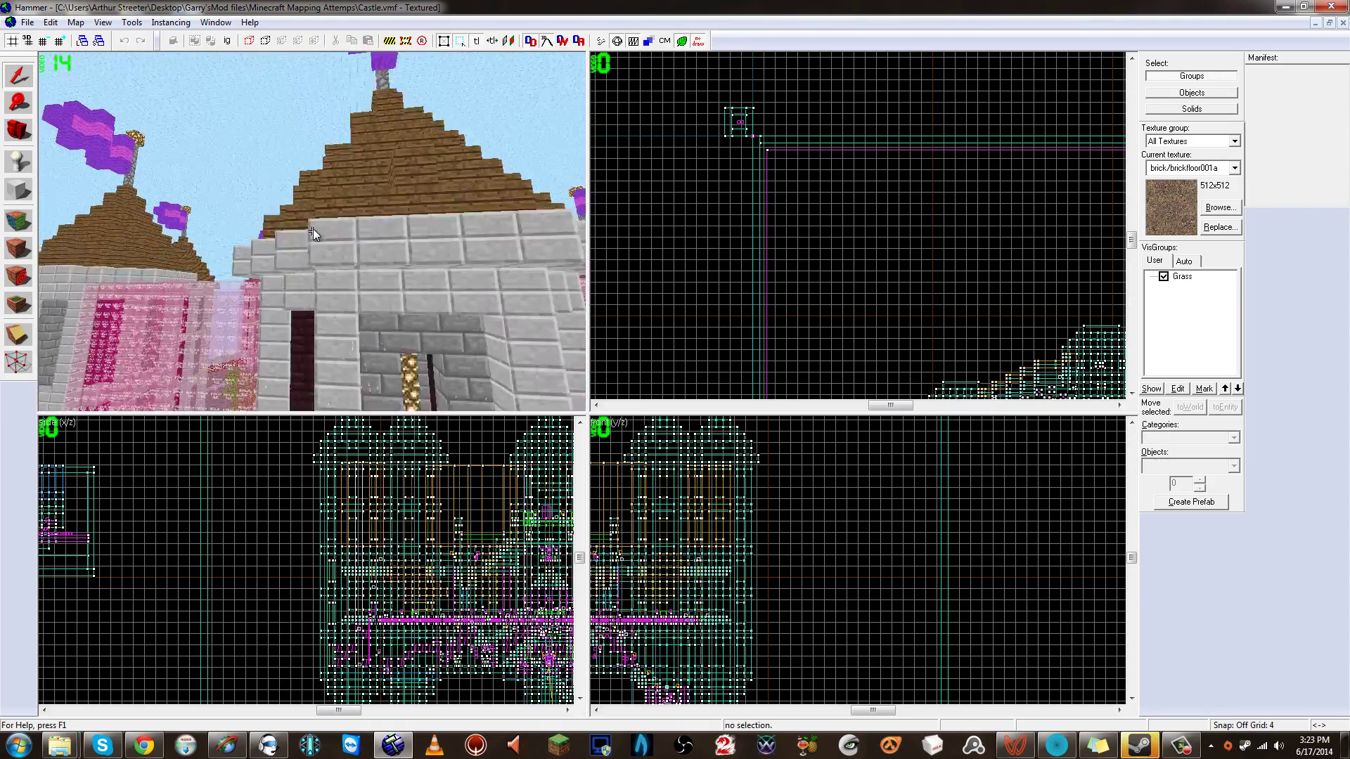
key(s)
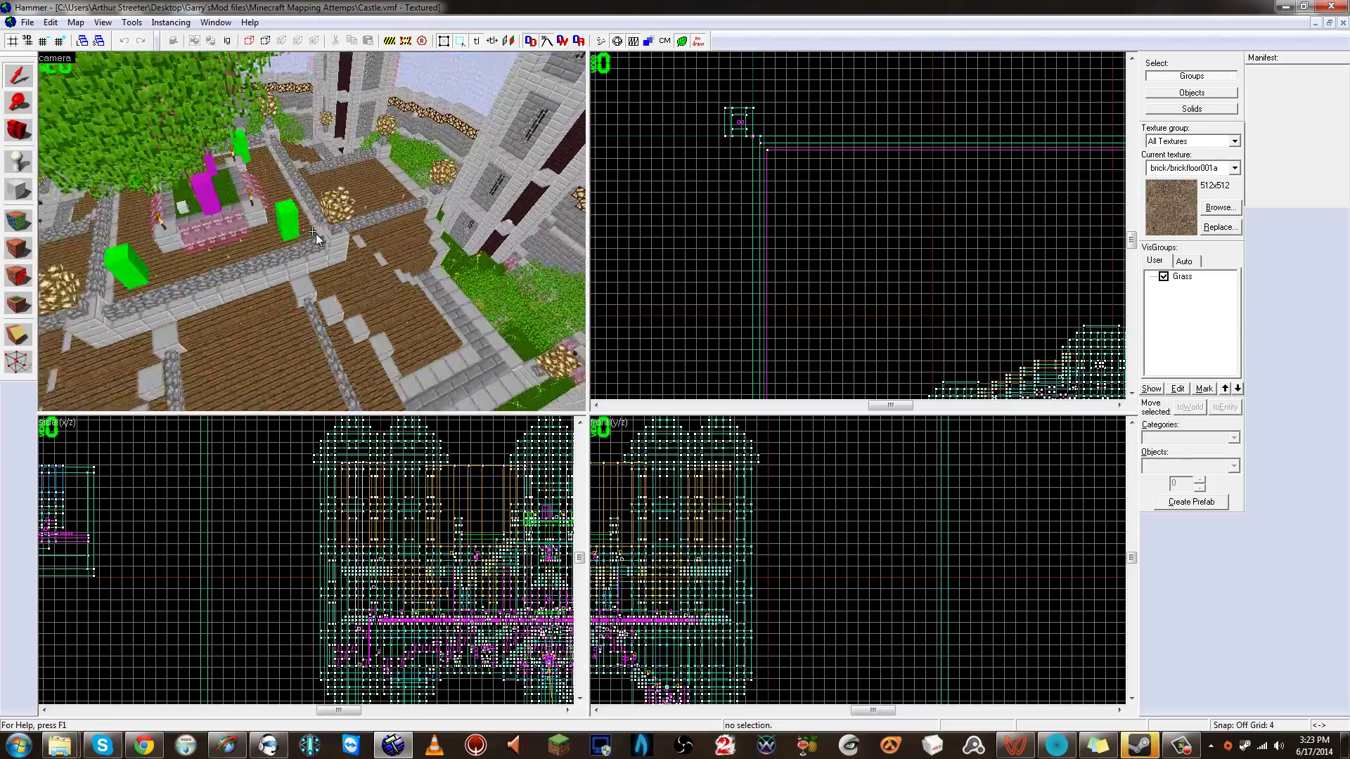
key(w)
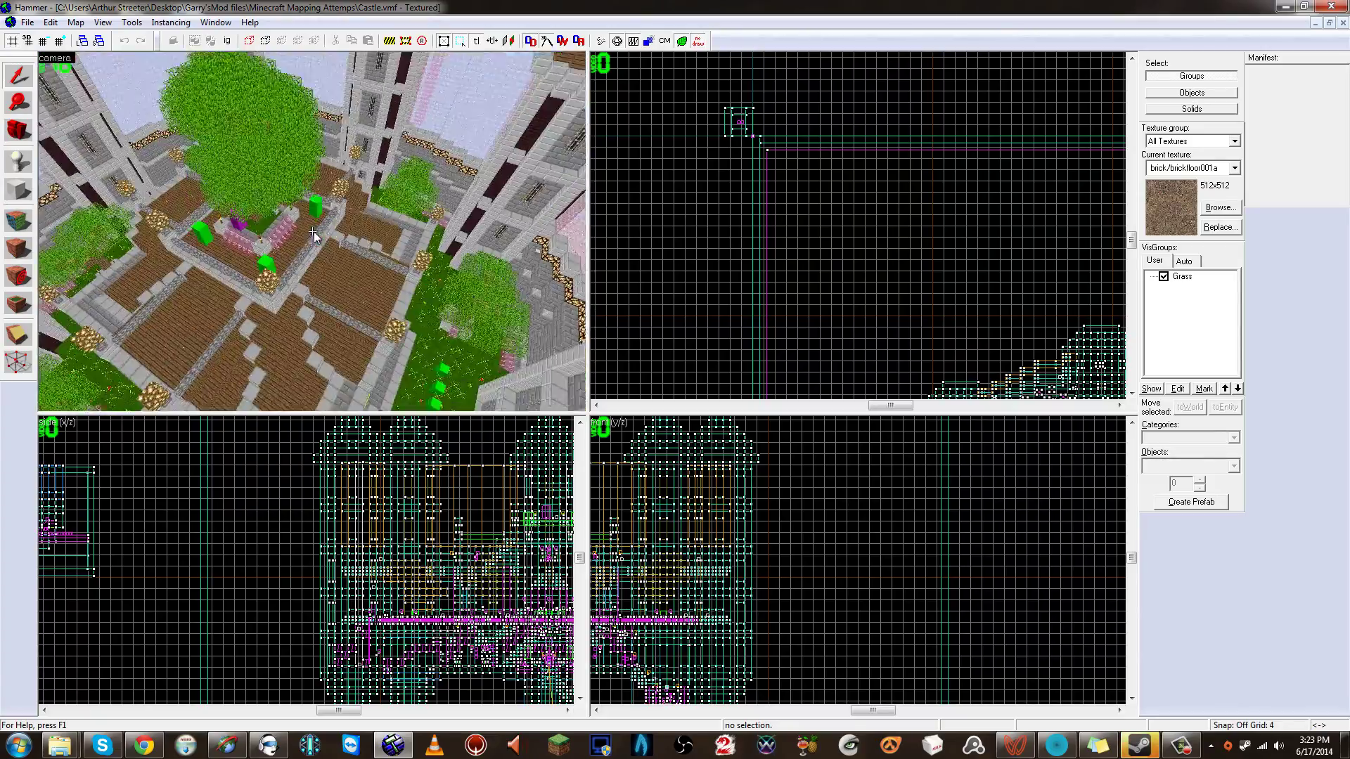
key(Left)
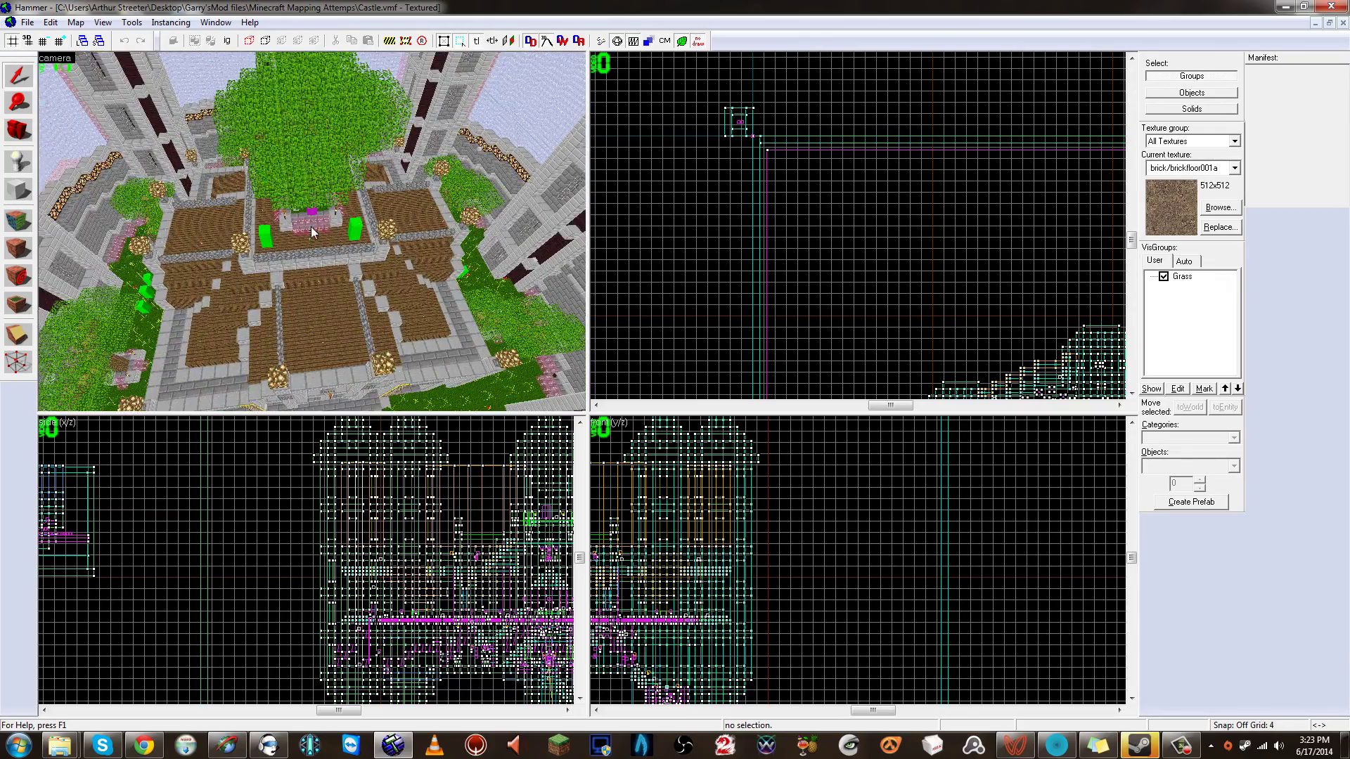
key(s)
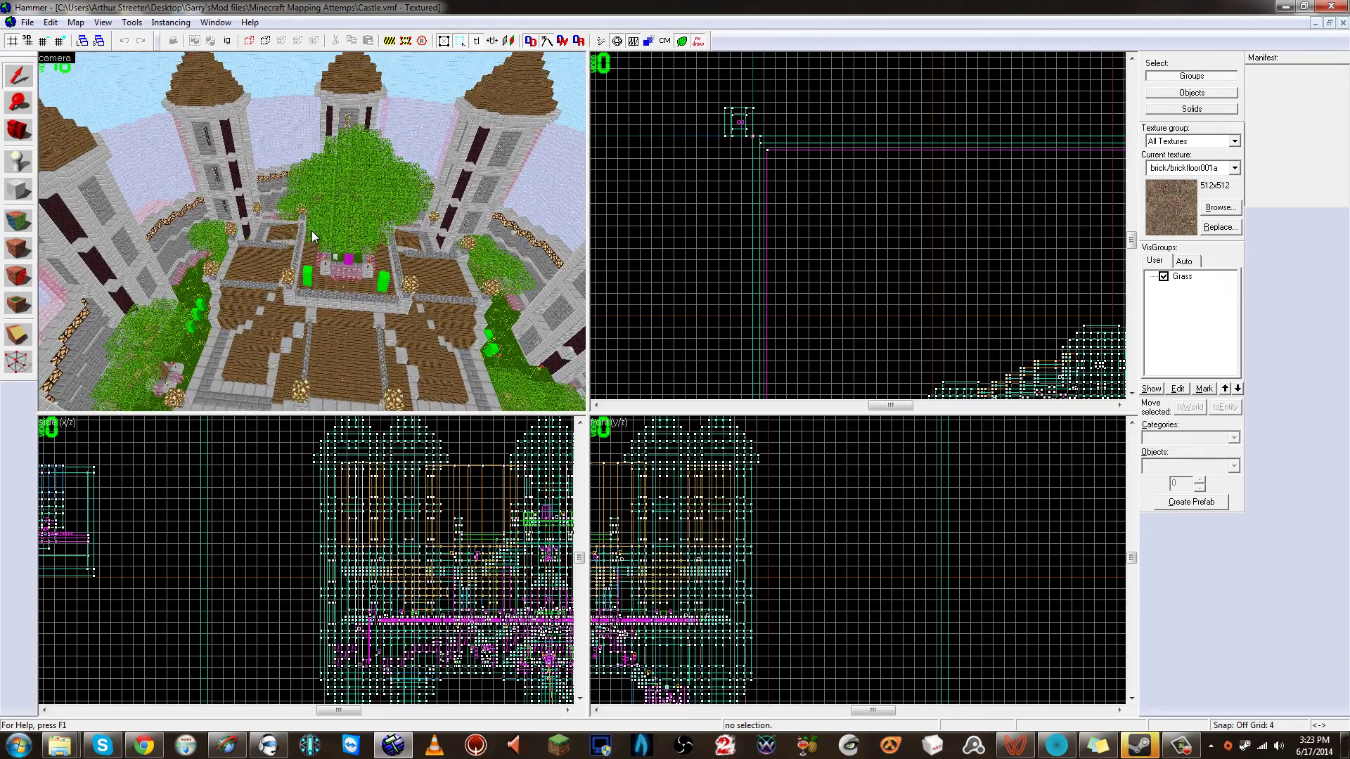
key(Down)
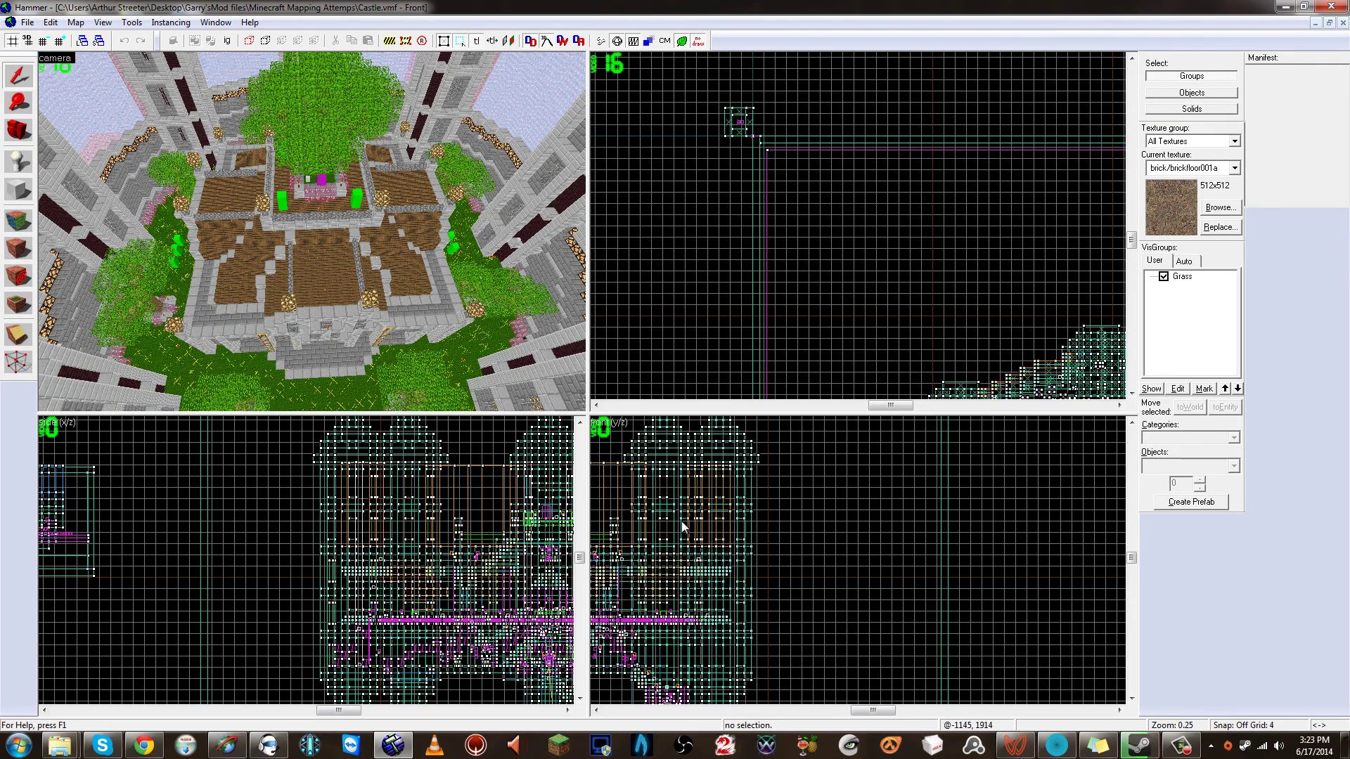
Check the Window and View menus, then orbit the 3D view toward the towers and courtyard
click(216, 22)
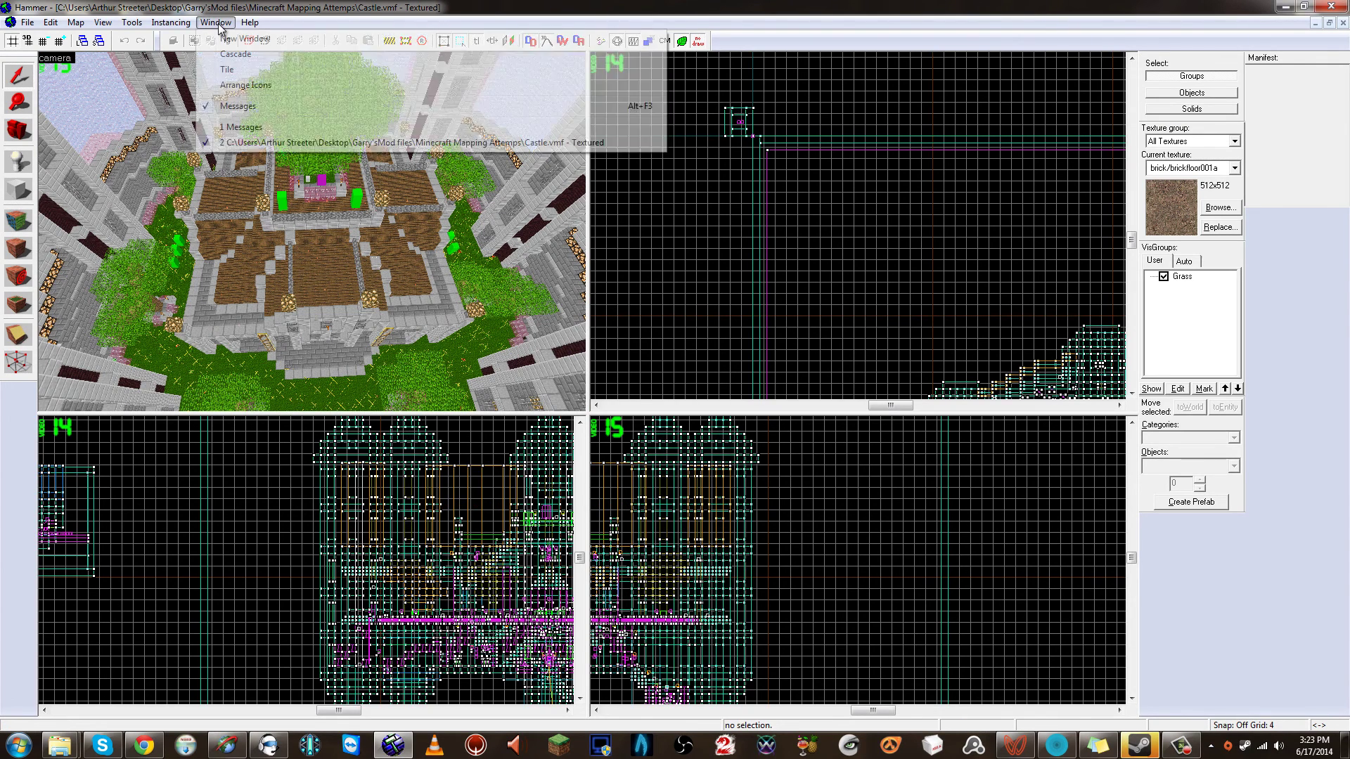
click(153, 24)
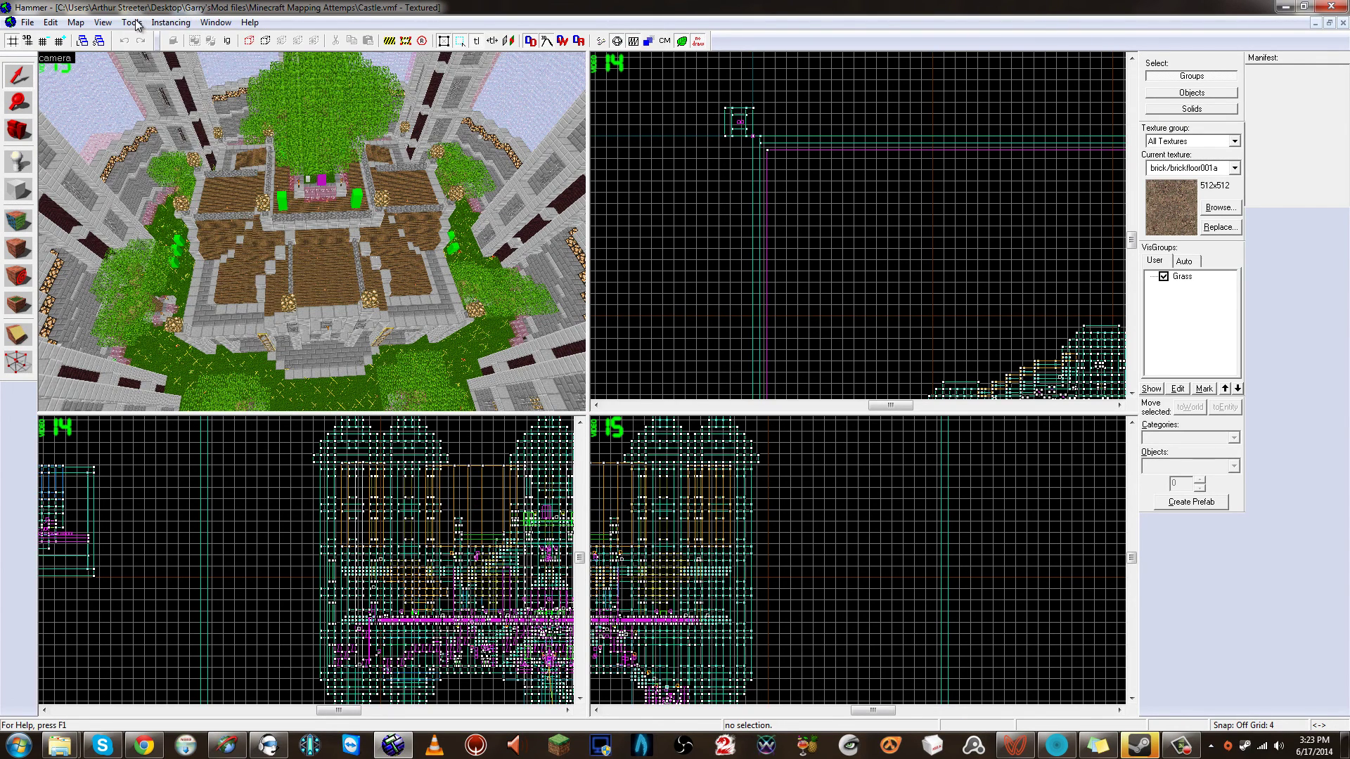
click(104, 22)
drag(362, 251, 307, 225)
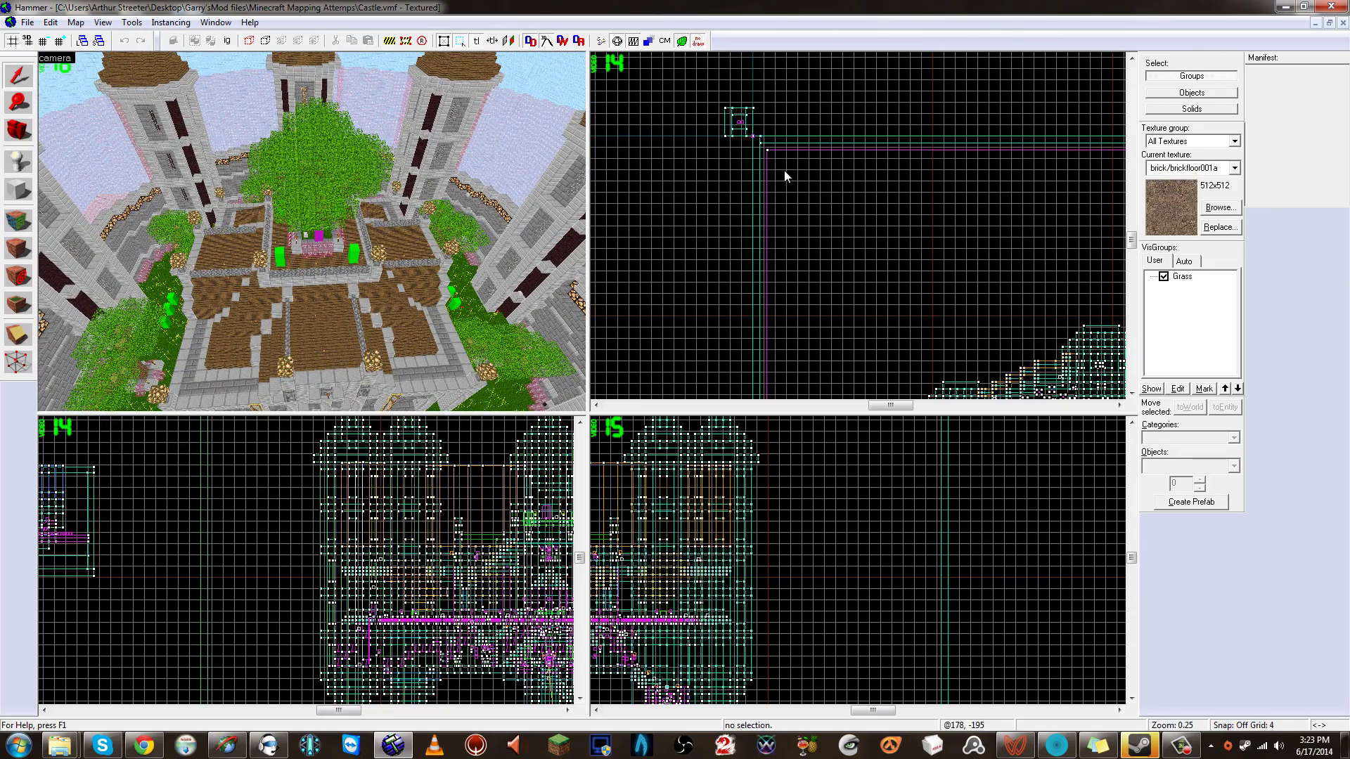
click(1181, 746)
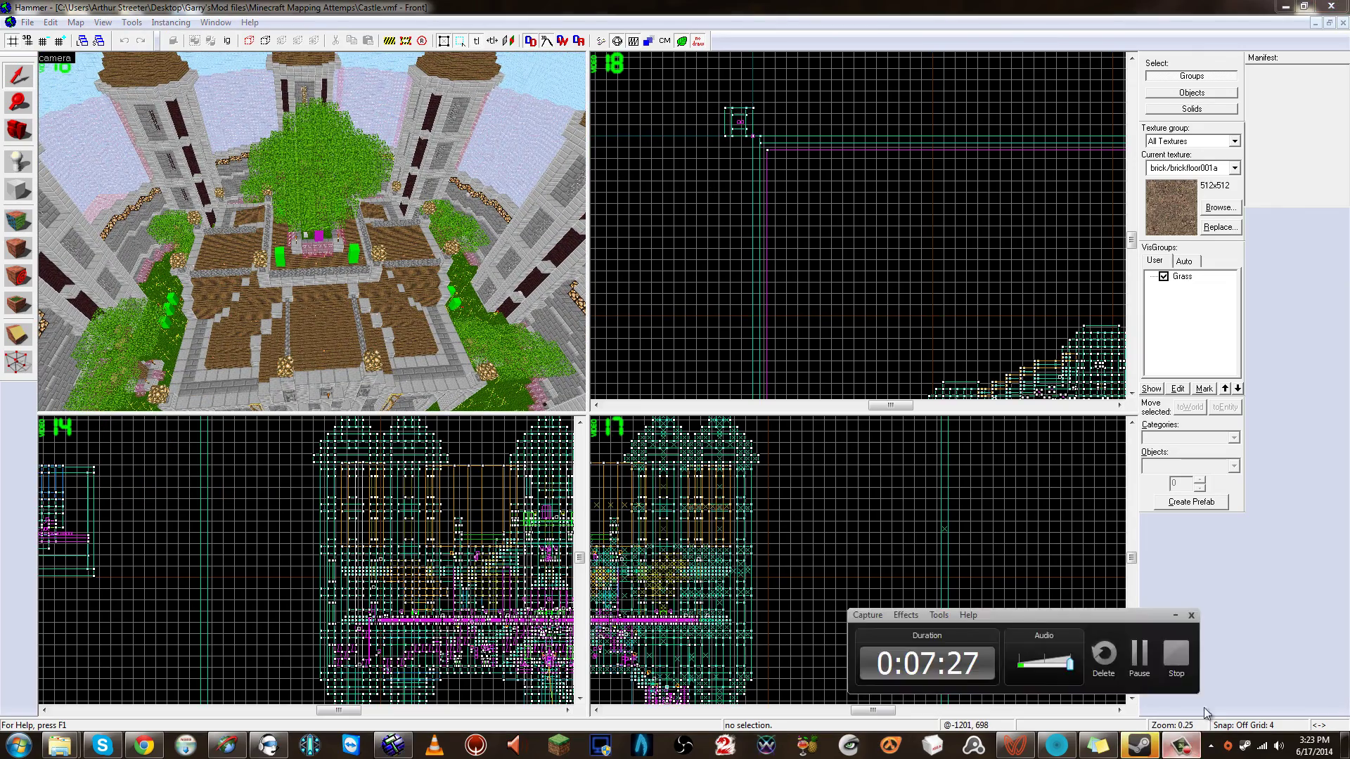
click(1171, 663)
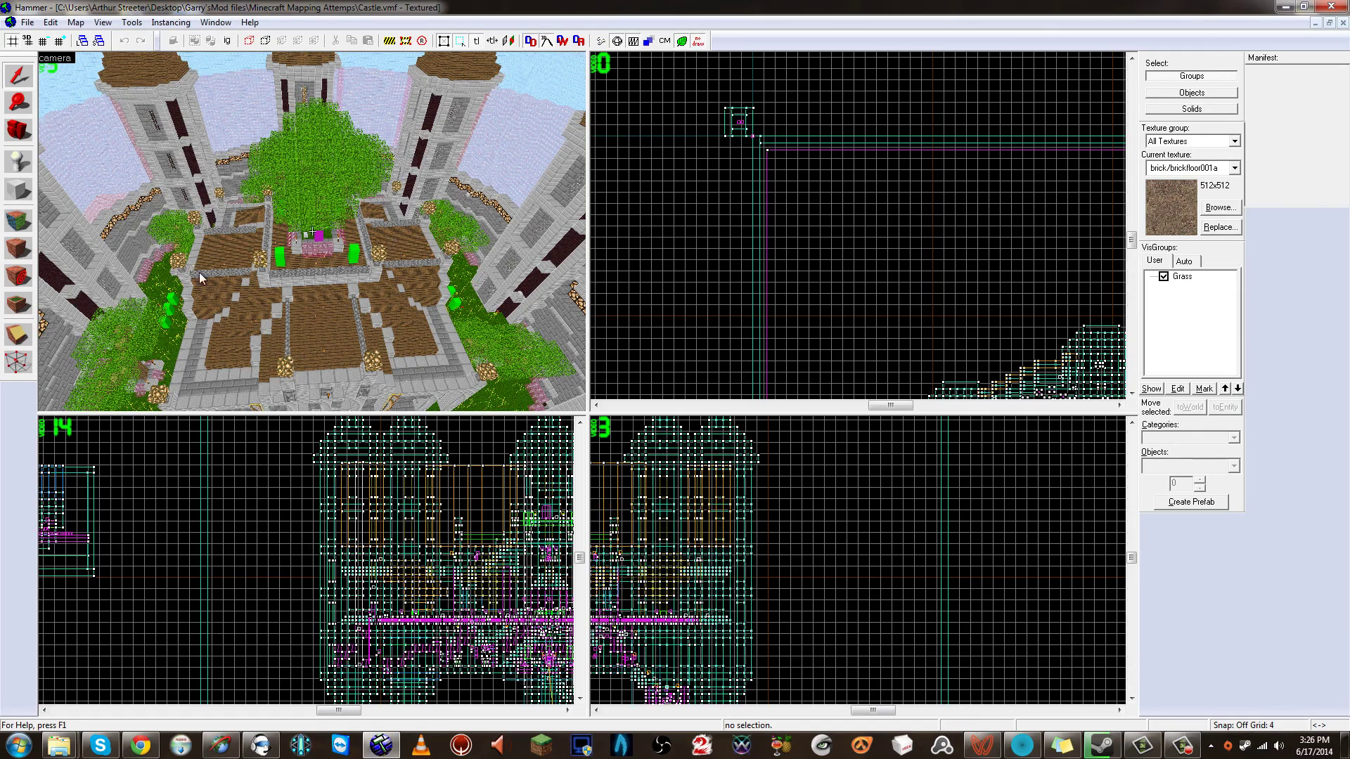
drag(387, 236, 358, 223)
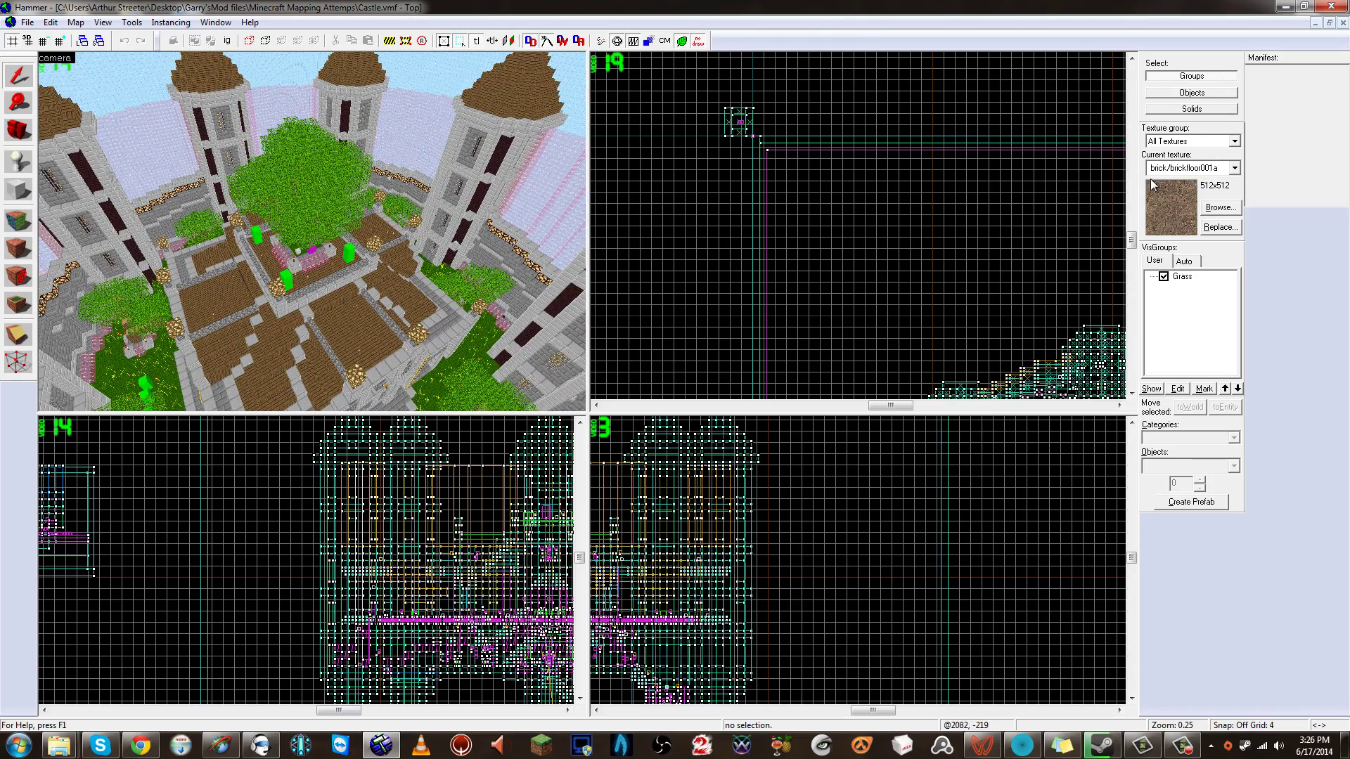
Filter the texture browser by 'minecraft', close it, and minimize Hammer
click(1158, 223)
text(minecraft)
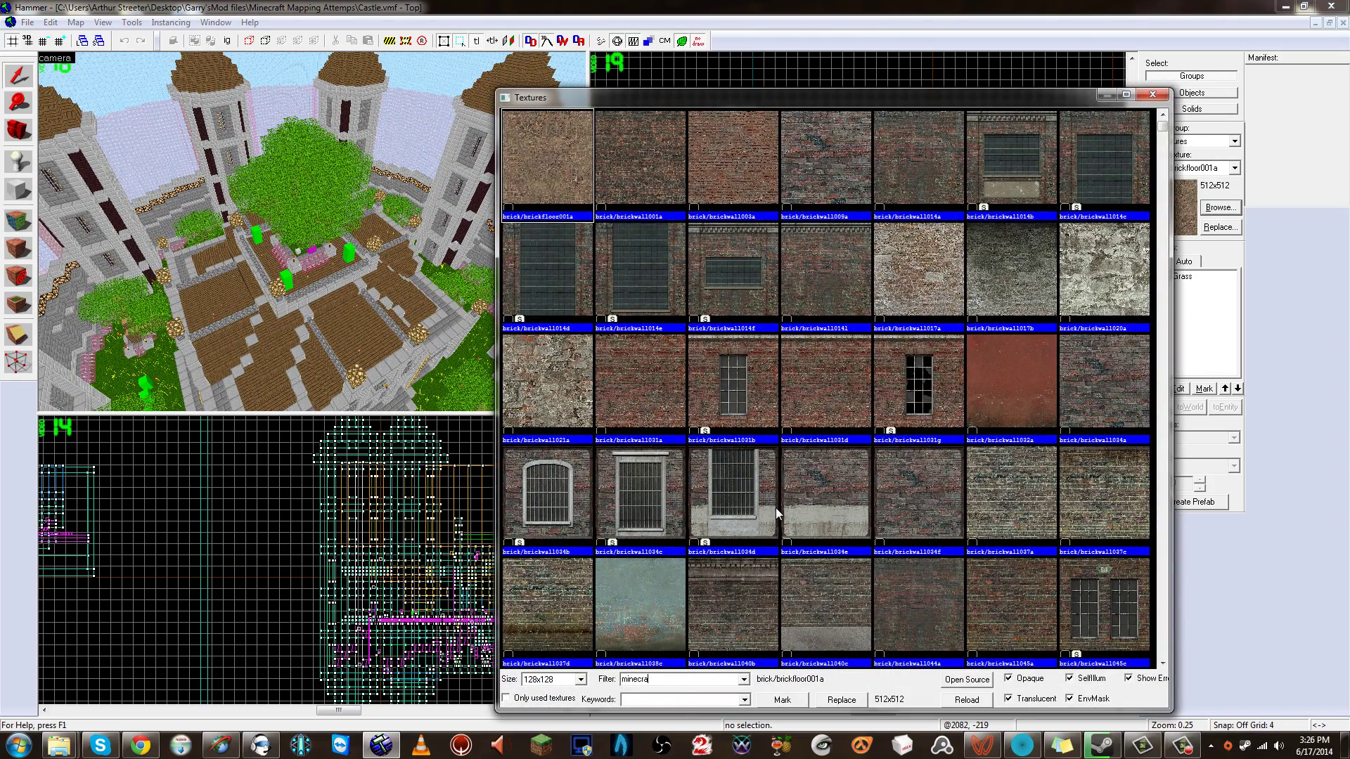
scroll(720, 389, down, 15)
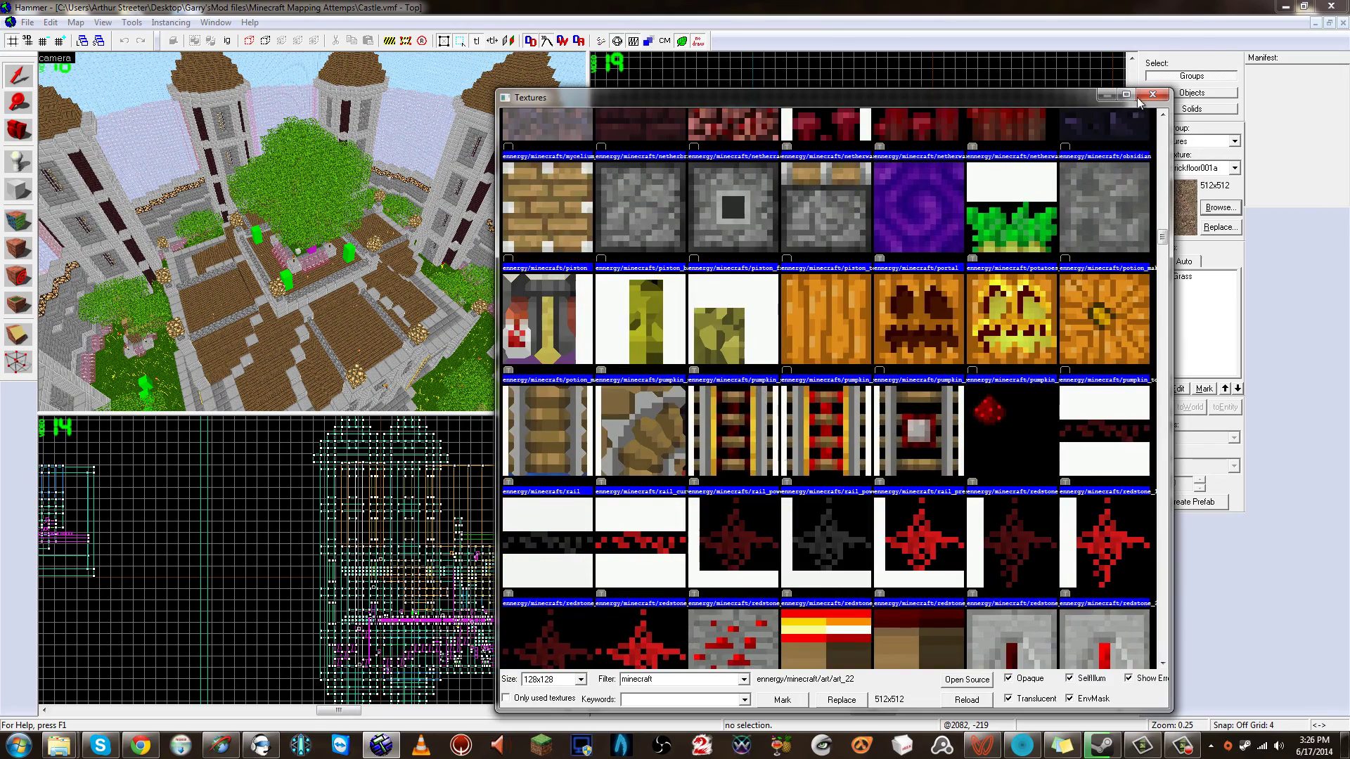
click(1140, 96)
click(1287, 6)
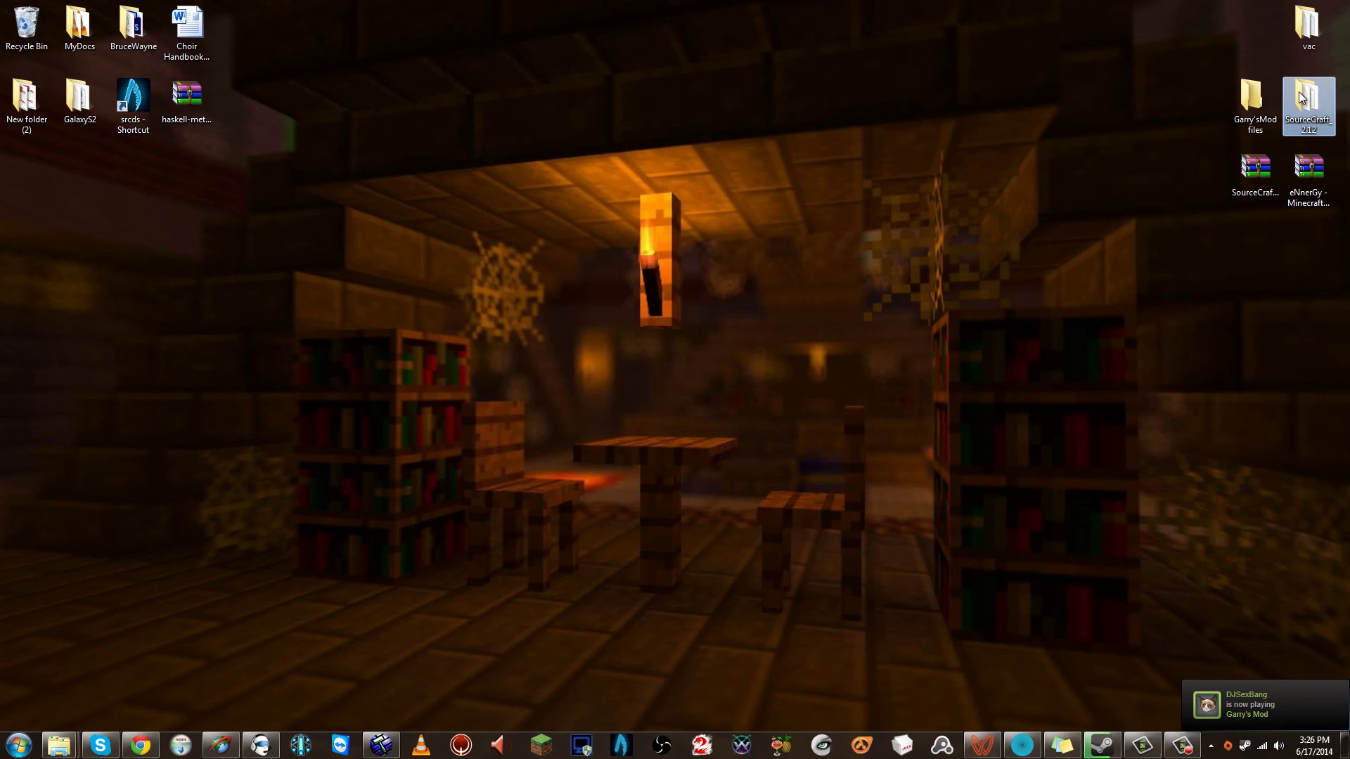
Open the SourceCraft_2.12 folder from the desktop and peek into its textures folder
double_click(1298, 91)
drag(937, 209, 1138, 182)
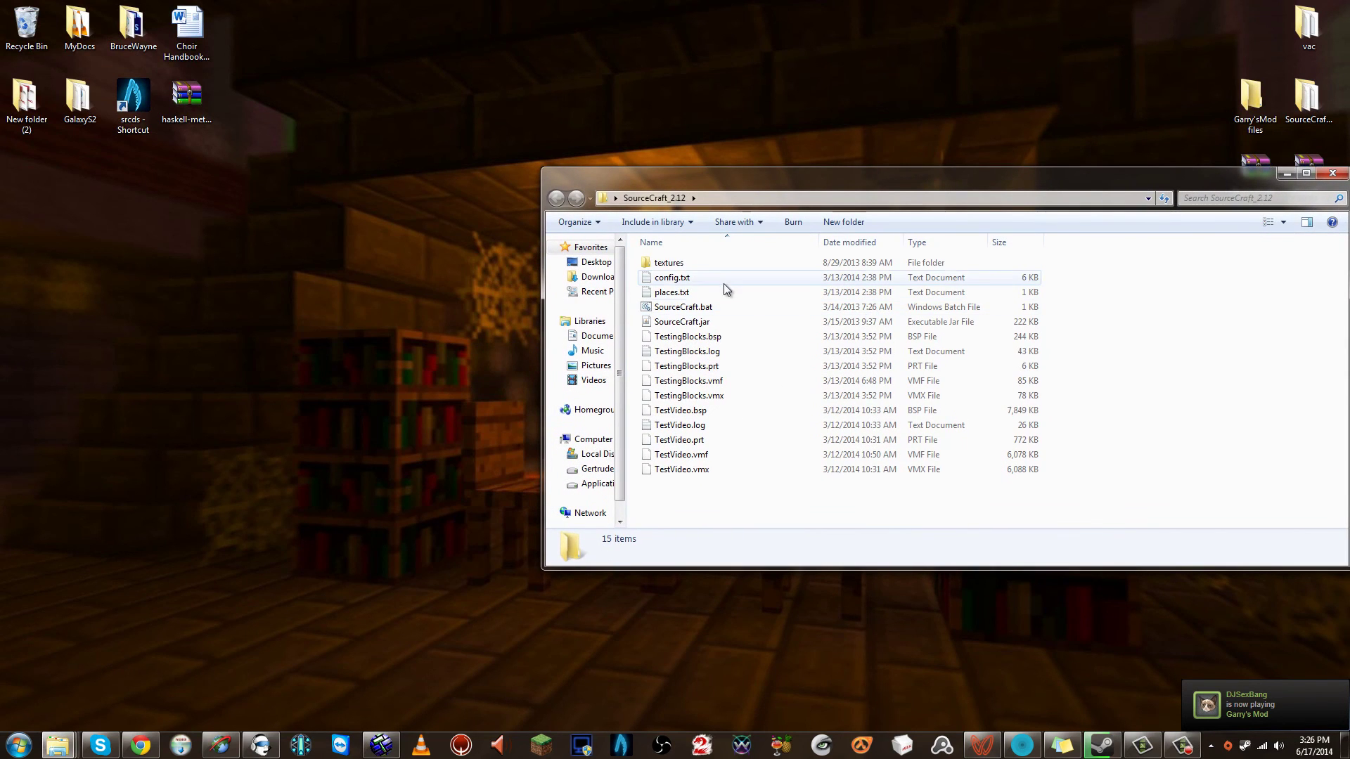
double_click(709, 268)
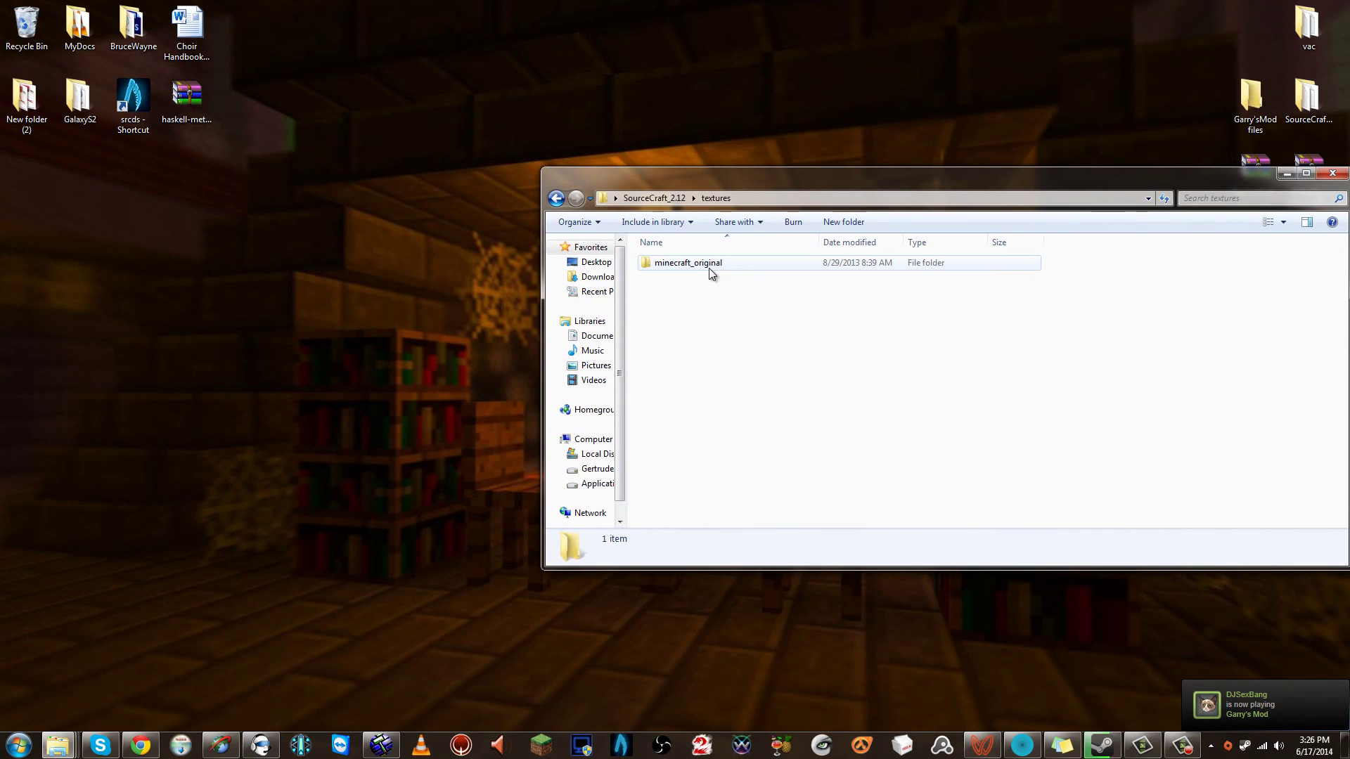
click(556, 198)
Open H:\SteamGame\SteamApps\common\GarrysMod\garrysmod in a second, narrower and taller window
key(super)
click(256, 515)
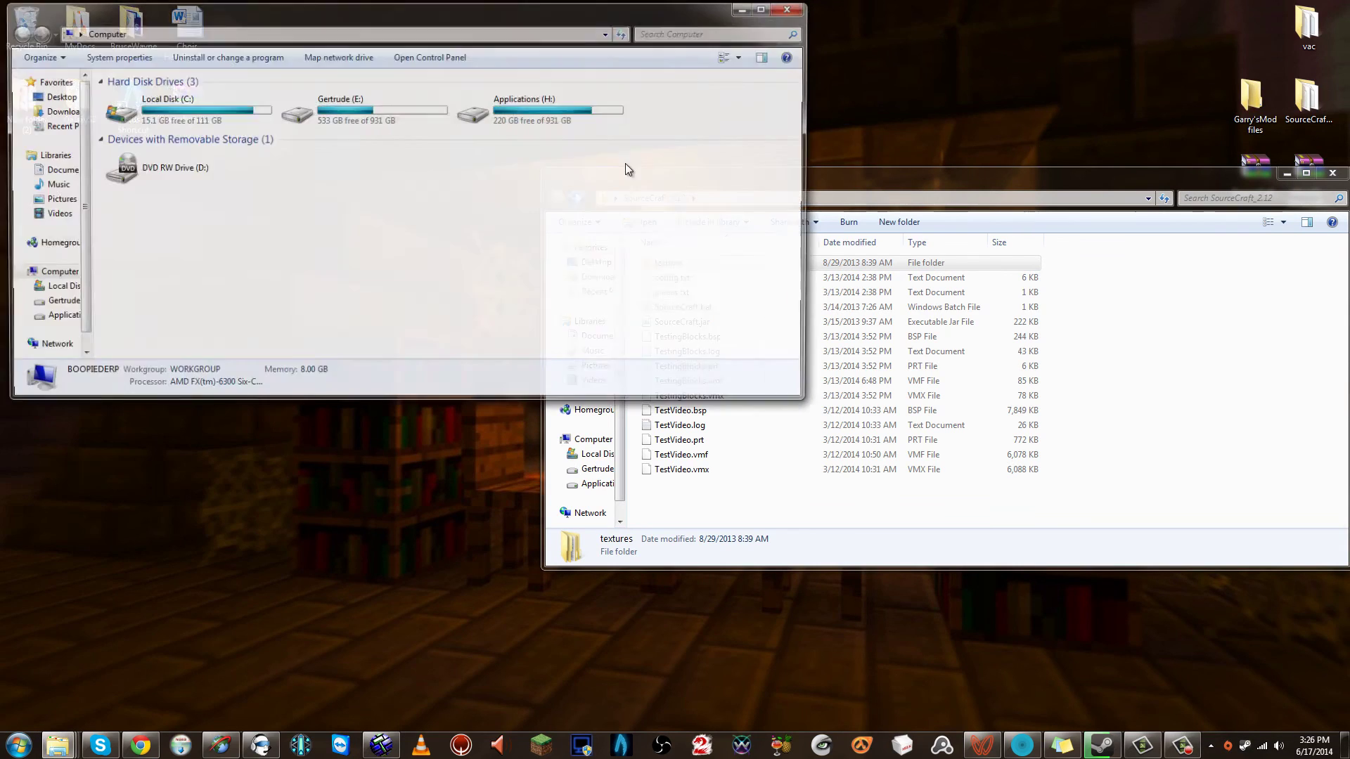
double_click(543, 116)
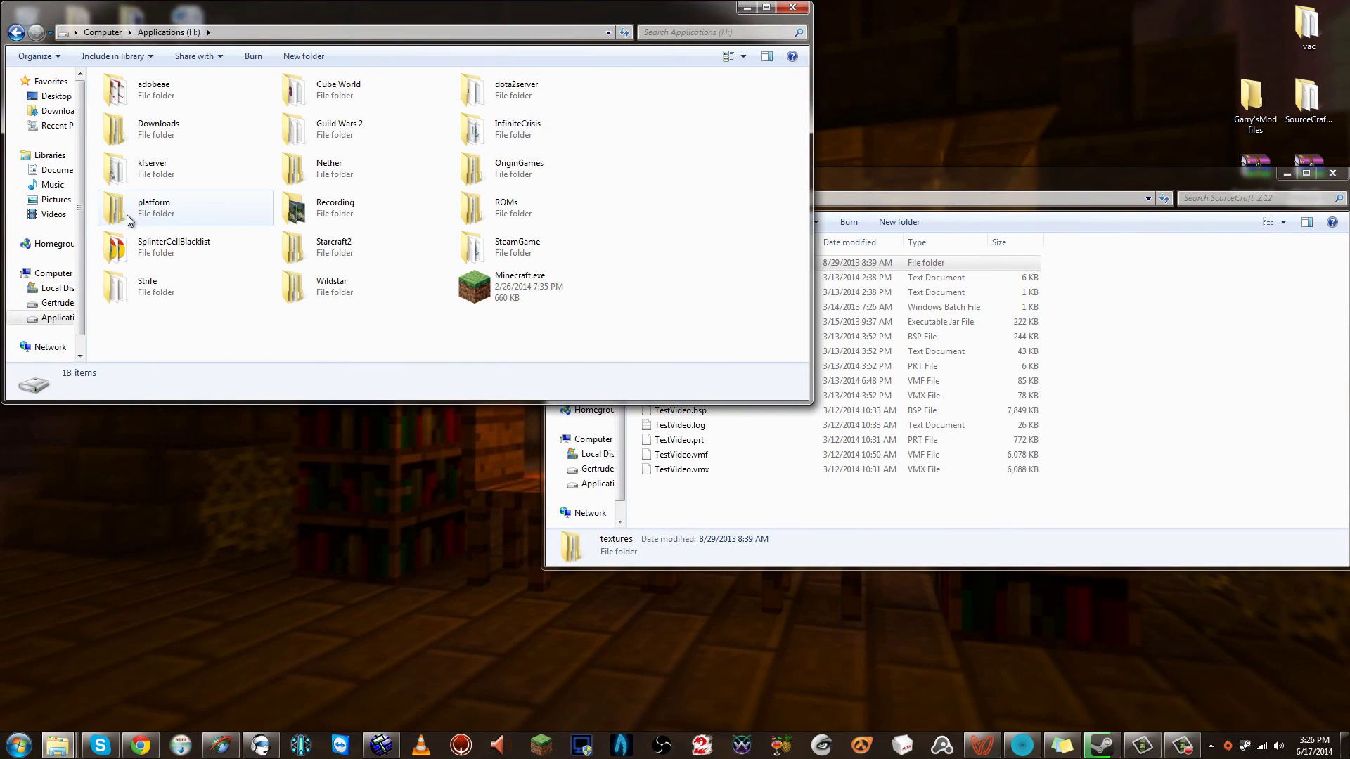
double_click(463, 257)
double_click(151, 98)
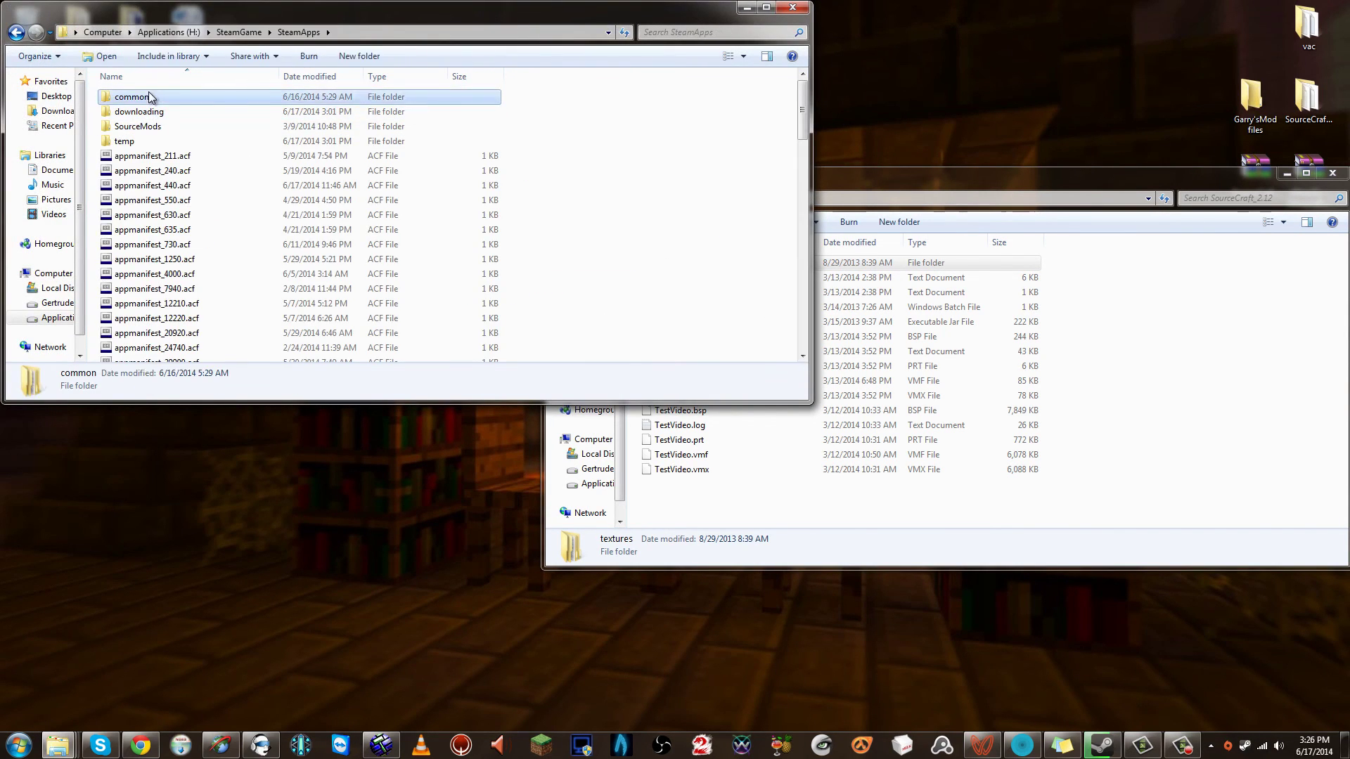
double_click(133, 96)
scroll(162, 225, down, 10)
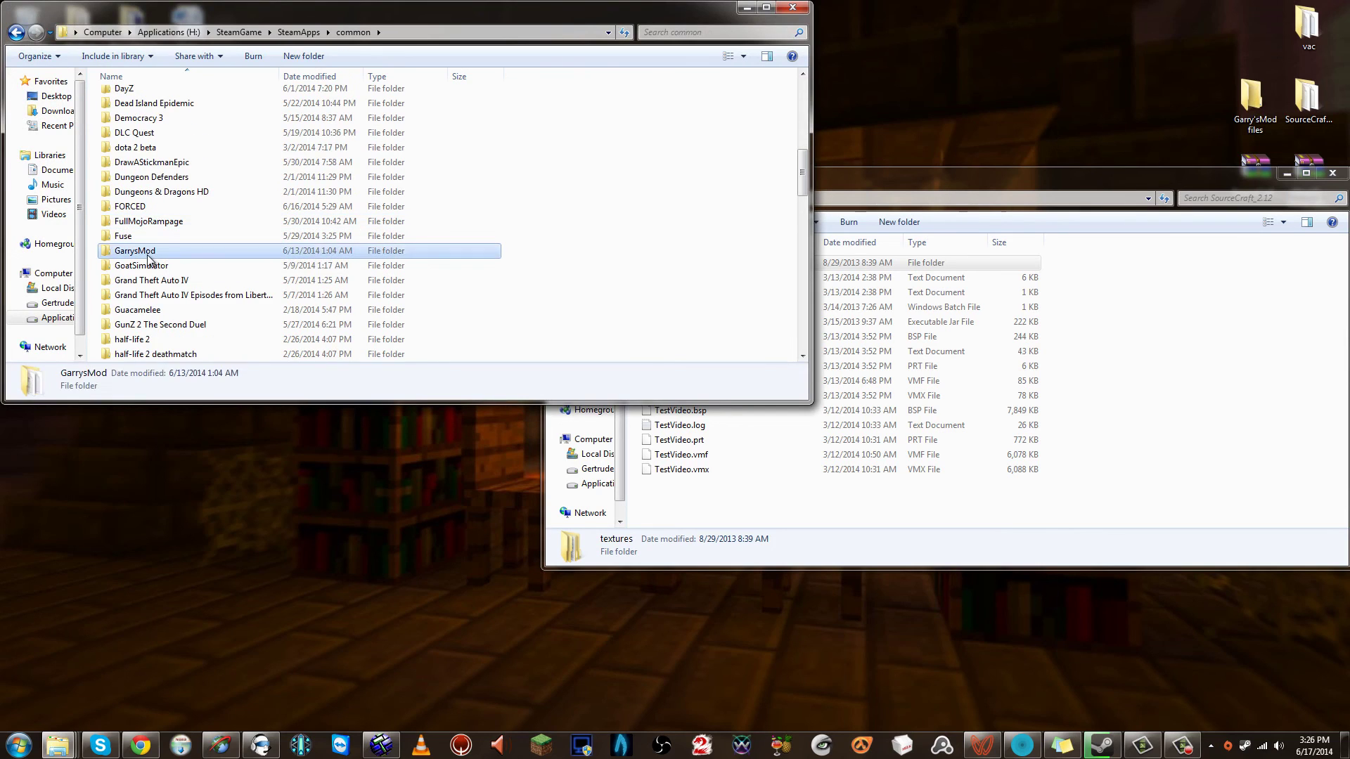
double_click(141, 247)
double_click(176, 112)
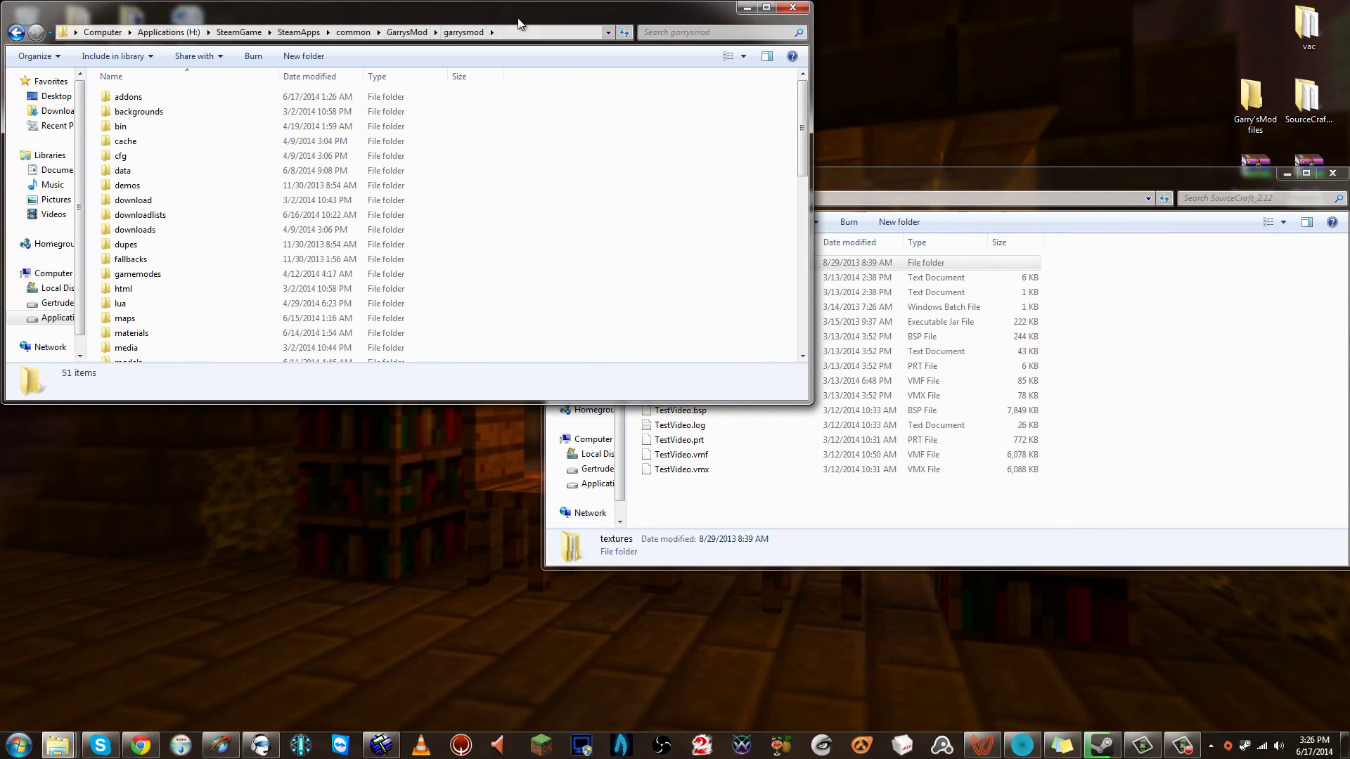
click(337, 32)
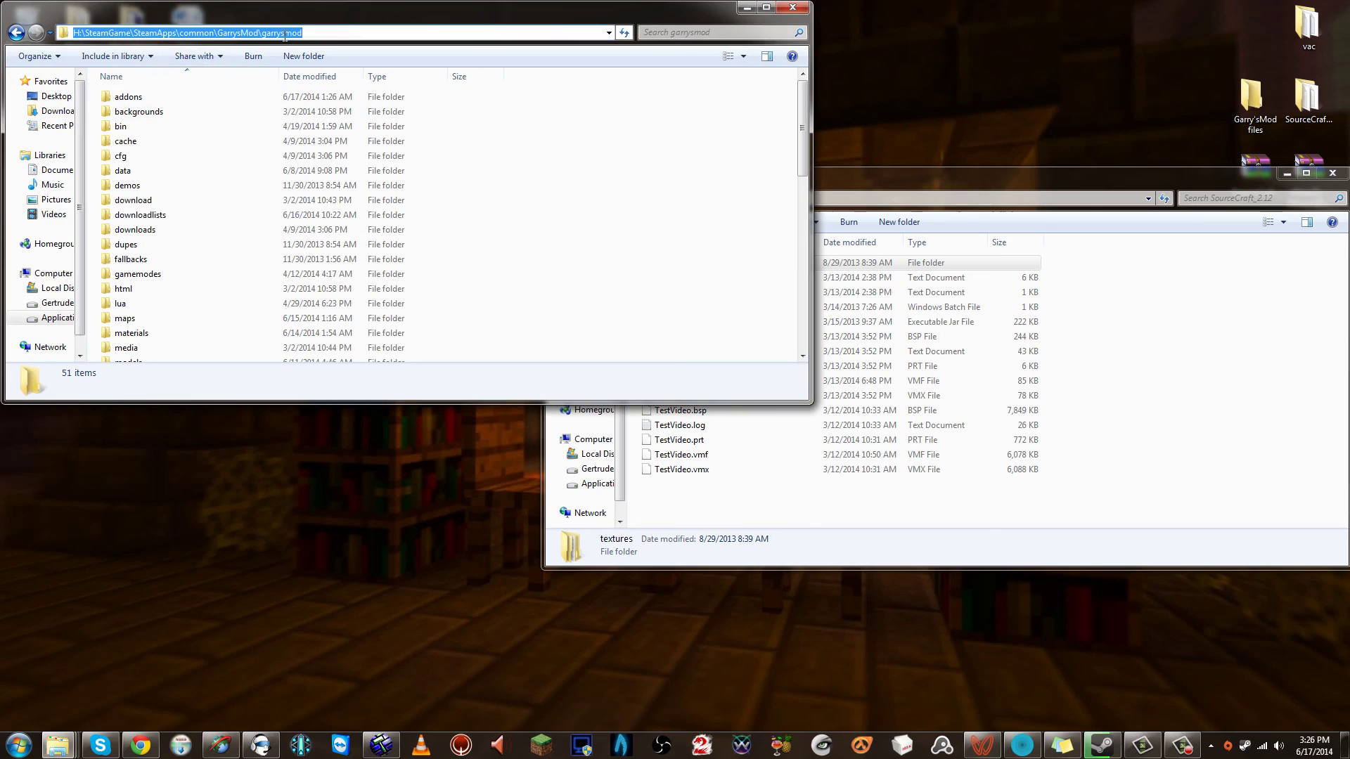
drag(801, 402, 647, 670)
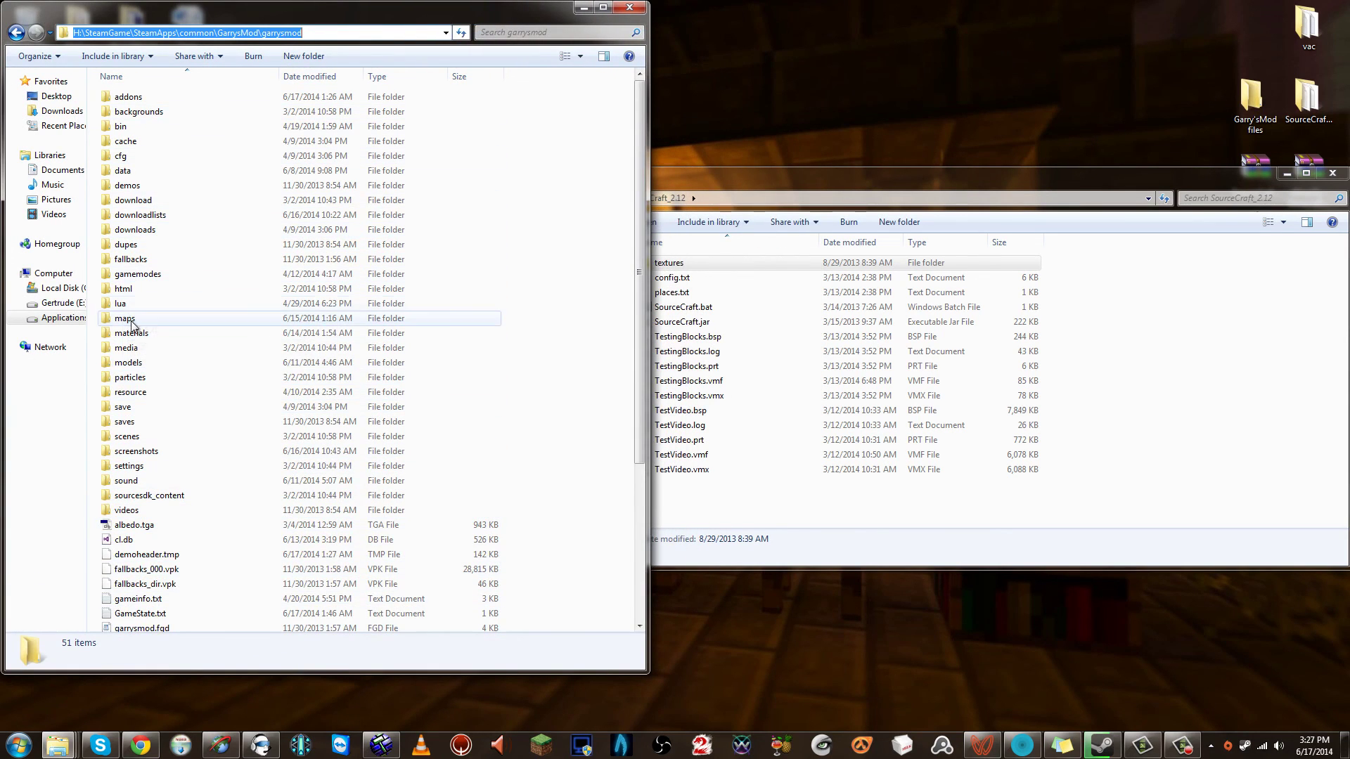
Select materials in garrysmod, then open SourceCraft's textures folder and select minecraft_original
click(360, 336)
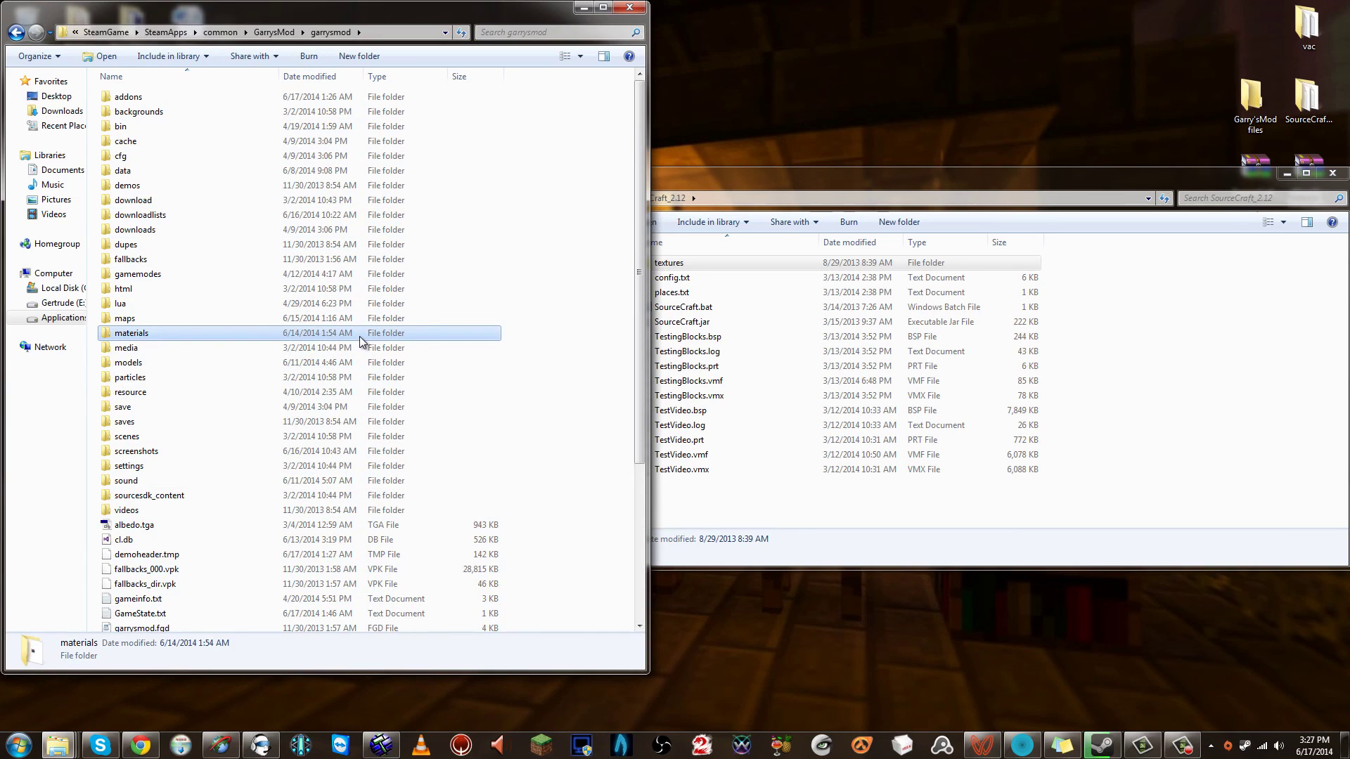
click(696, 263)
double_click(696, 264)
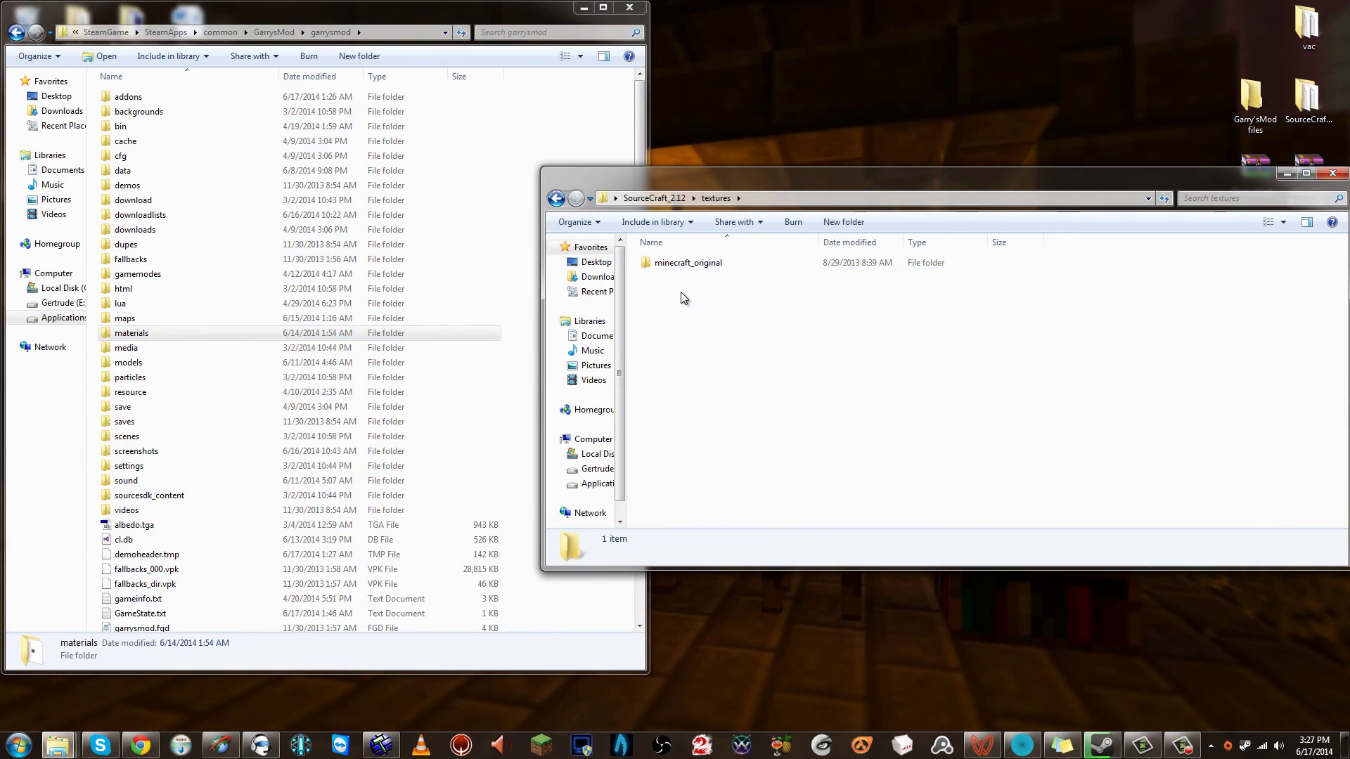
click(673, 267)
Open the garrysmod materials folder and select its existing minecraft_original folder
double_click(394, 333)
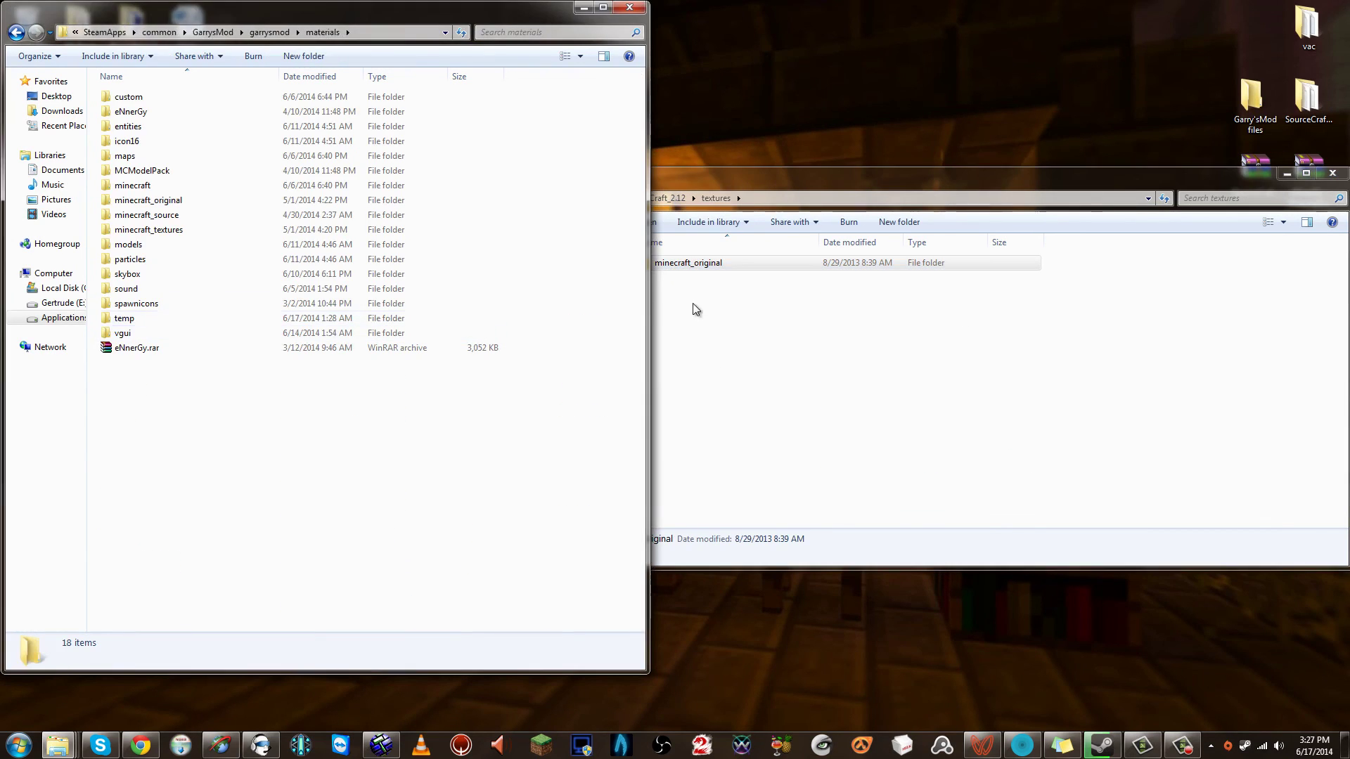
drag(678, 265, 216, 267)
click(186, 200)
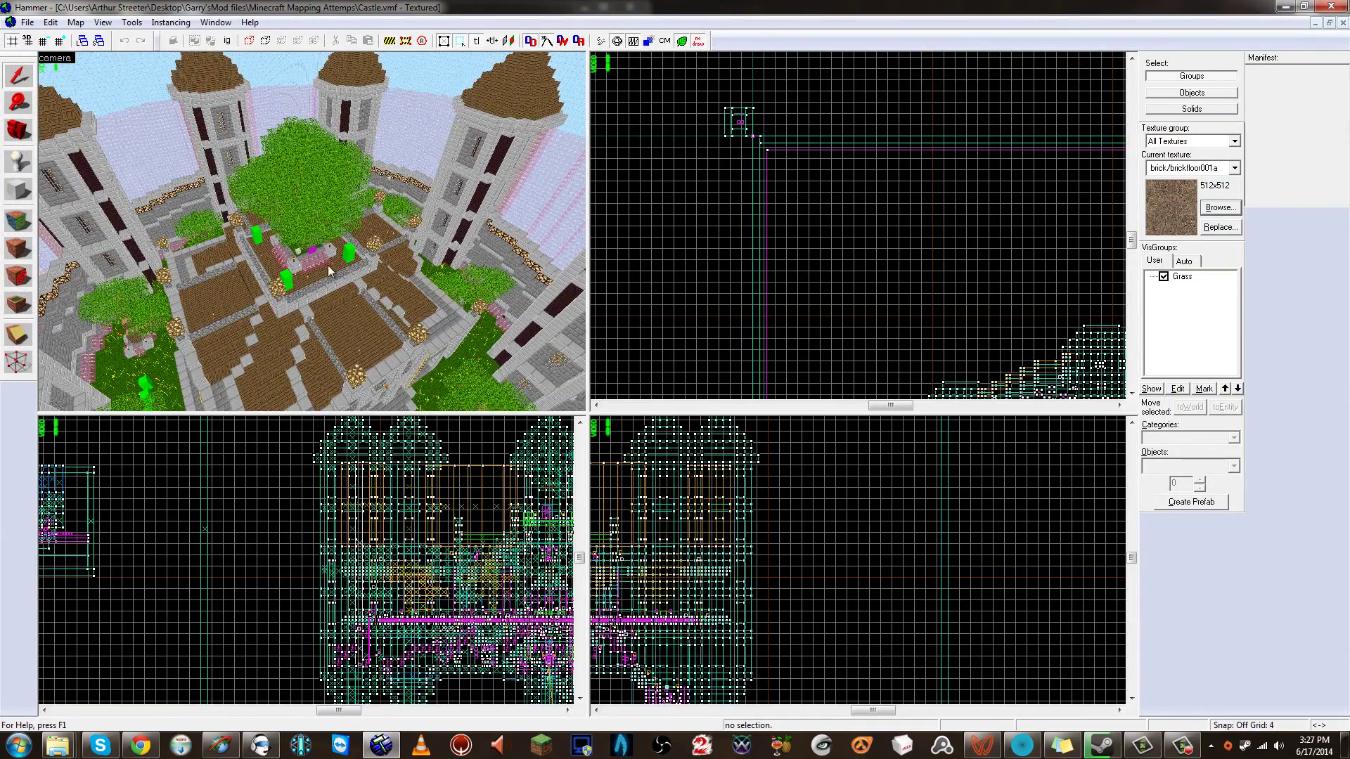
drag(327, 264, 302, 239)
Select the eNnerGy folder and move the SourceCraft textures window down-left off the desktop archives
click(1286, 6)
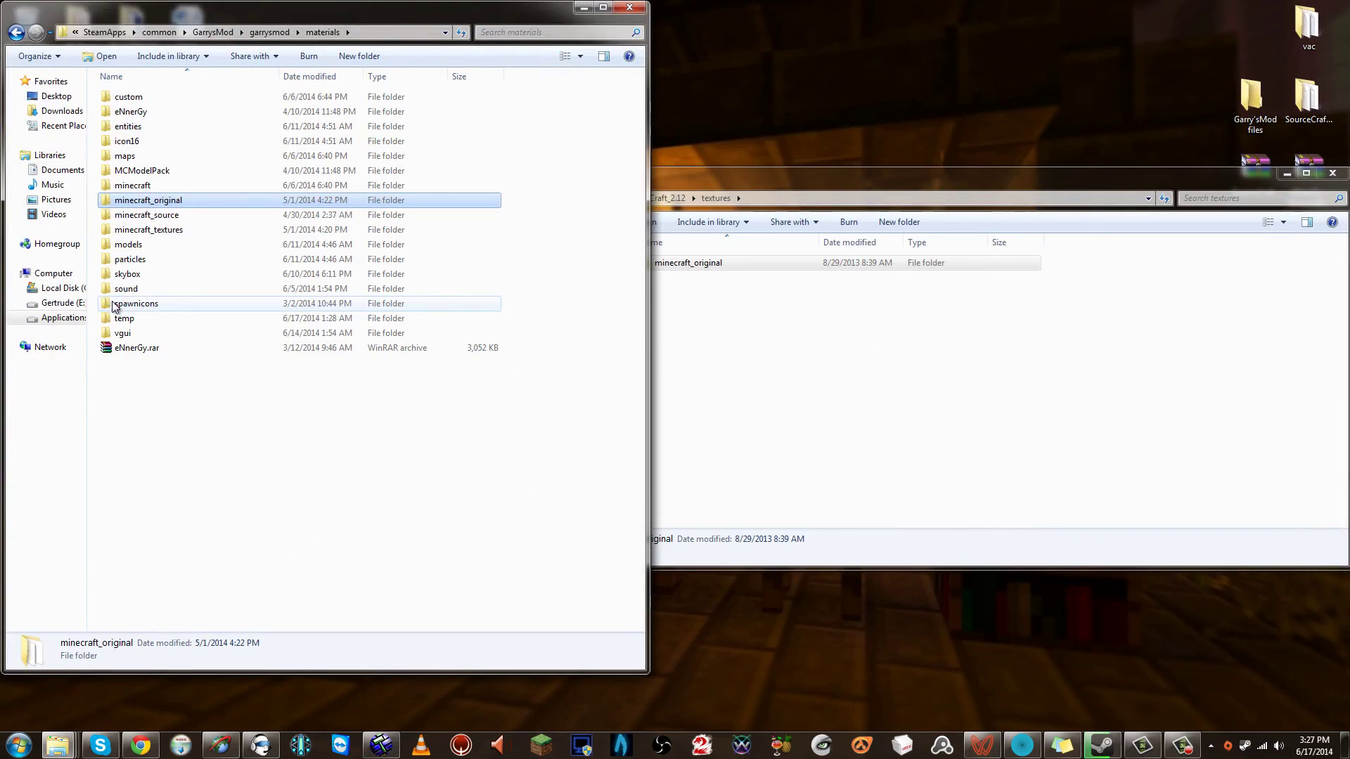
click(830, 364)
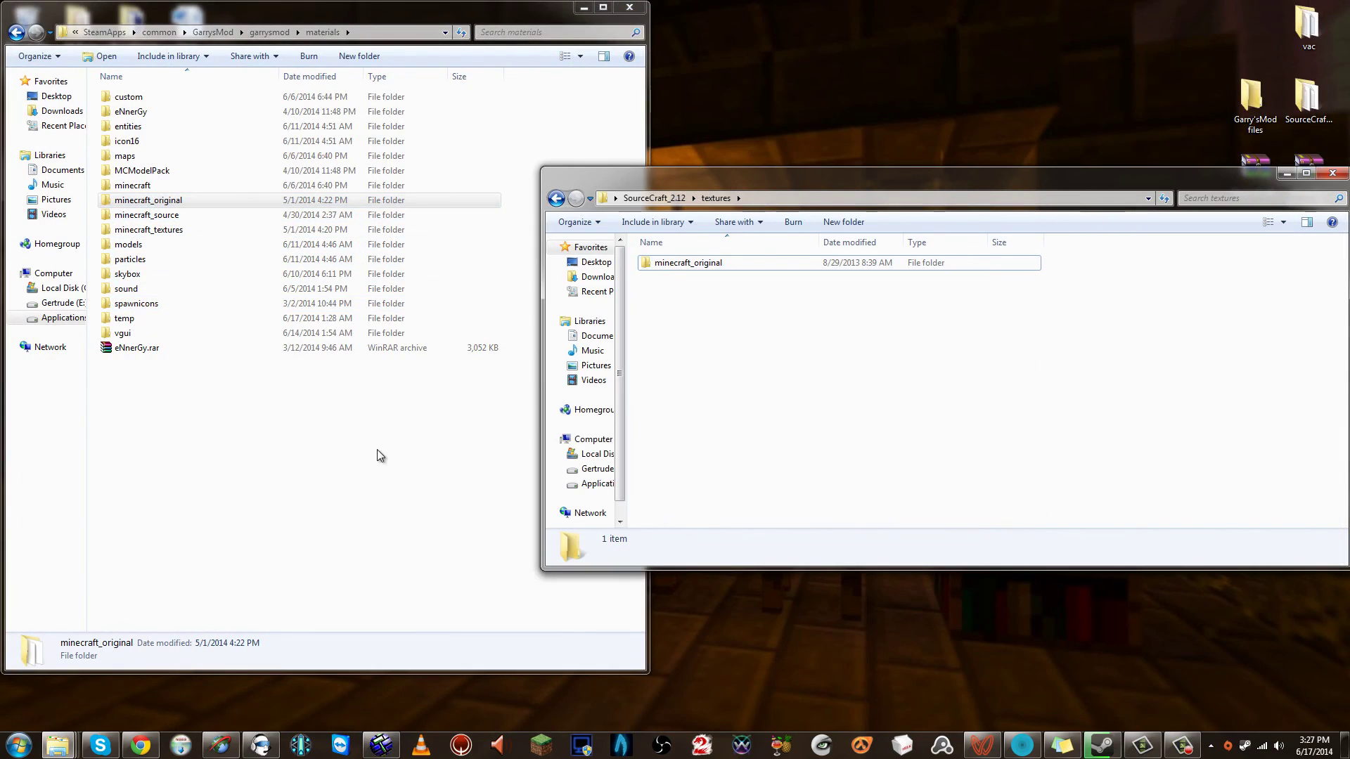
click(390, 445)
click(130, 113)
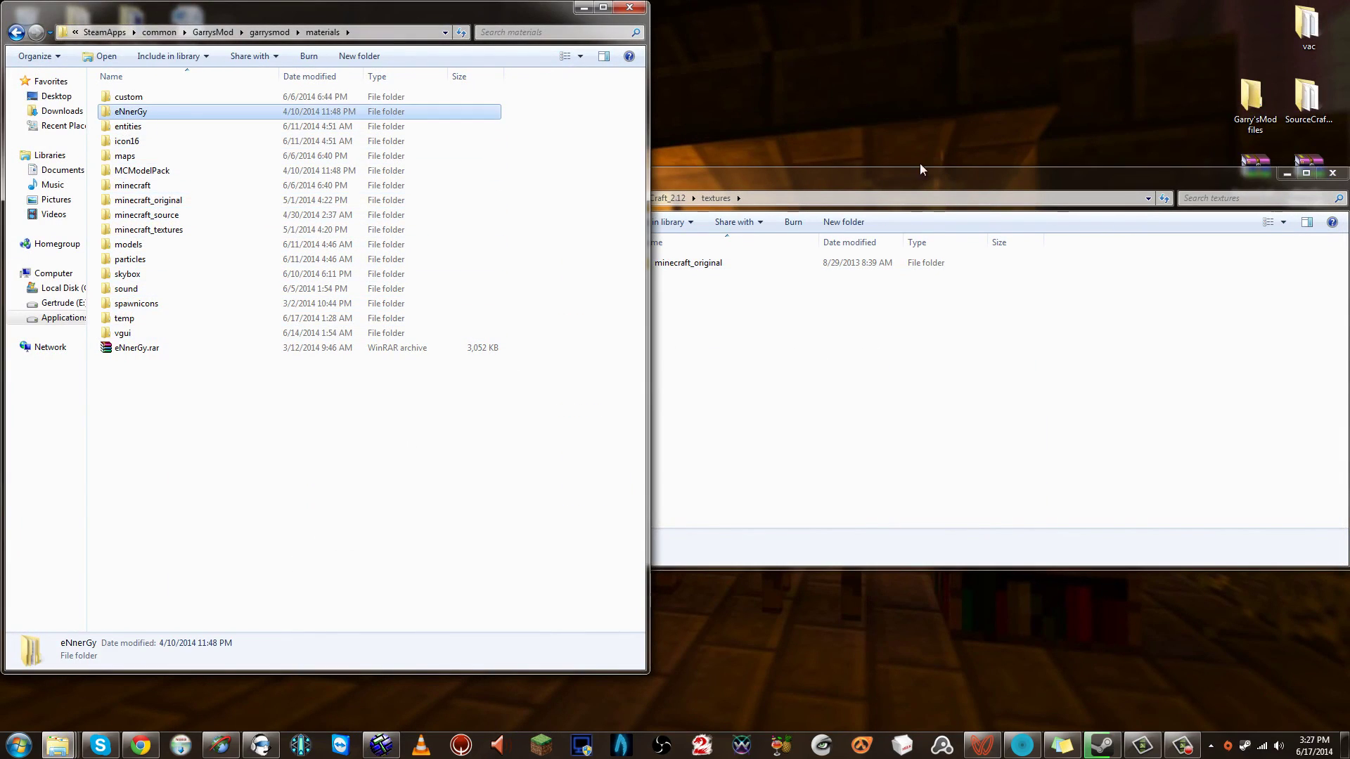
drag(1266, 176, 1256, 225)
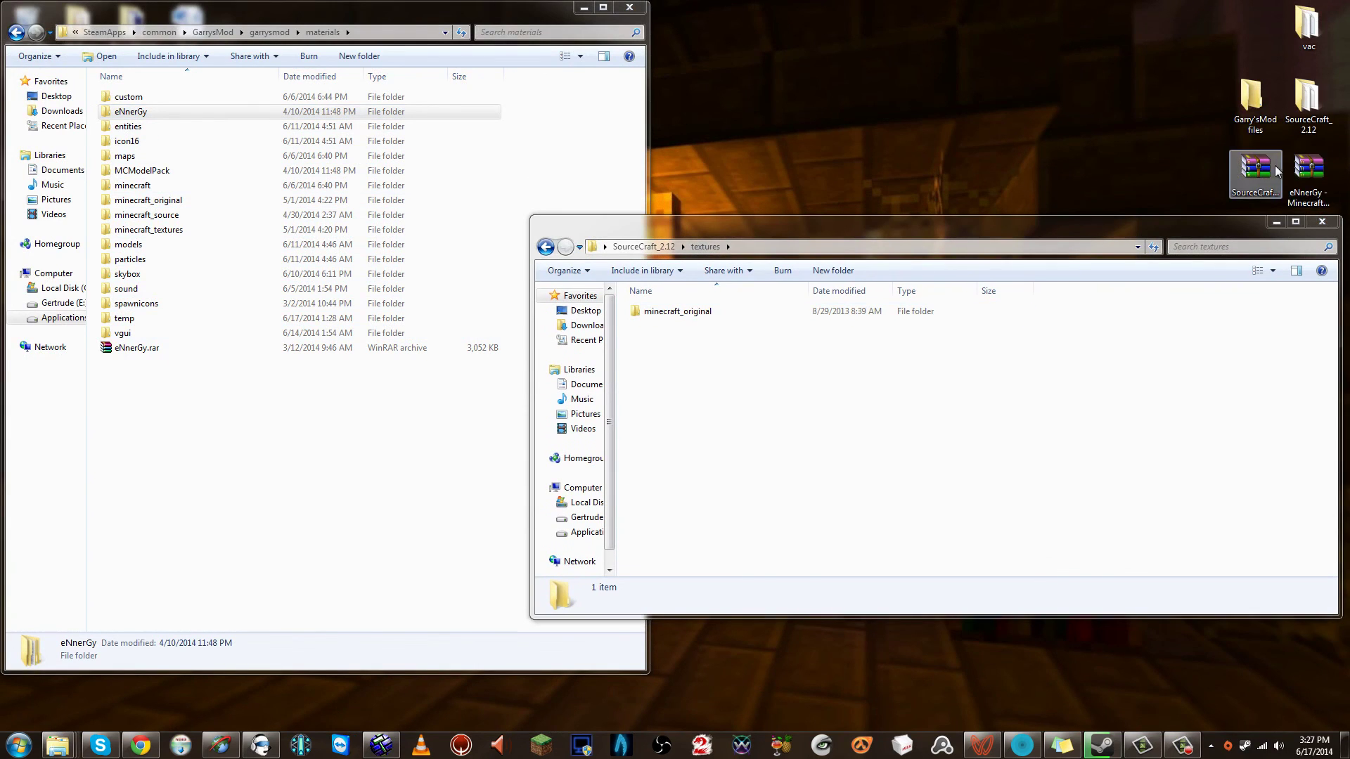
double_click(1299, 175)
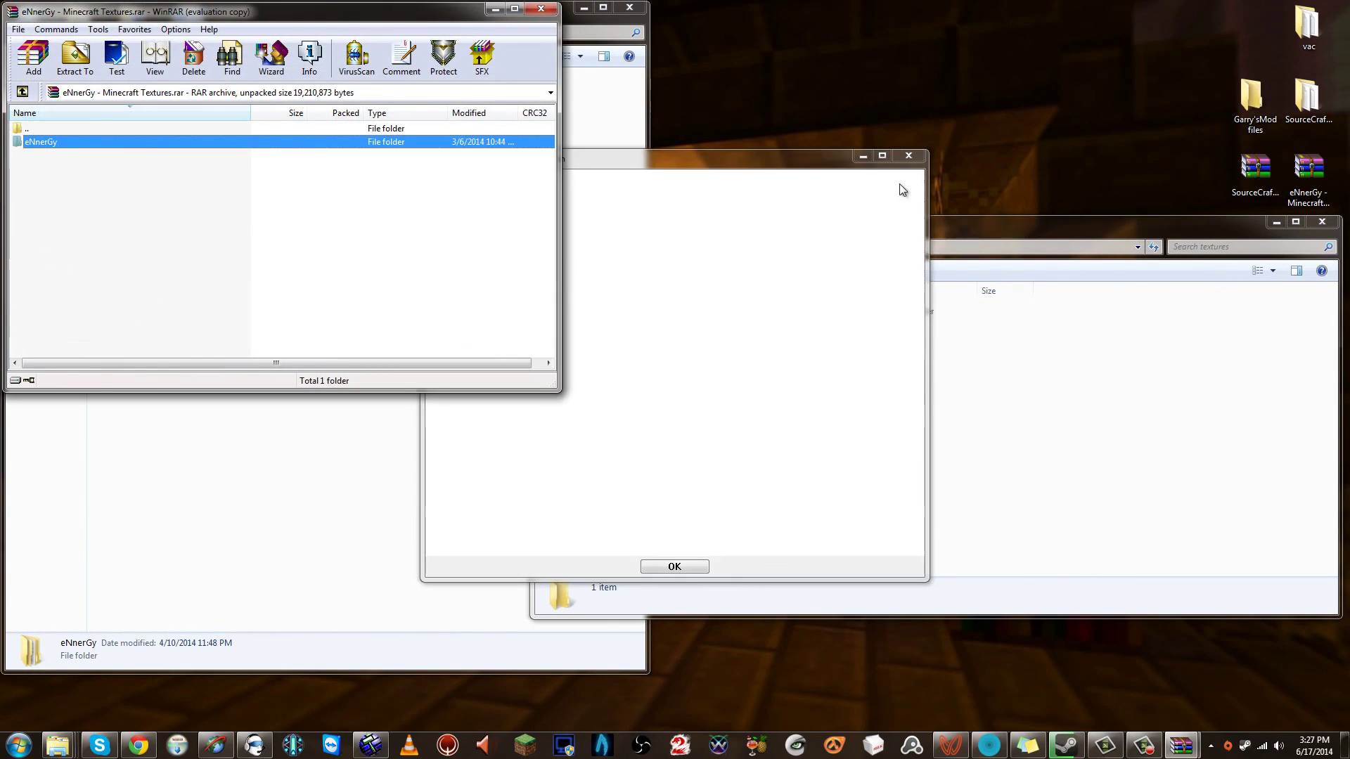
key(Escape)
drag(436, 14, 964, 55)
drag(562, 183, 744, 252)
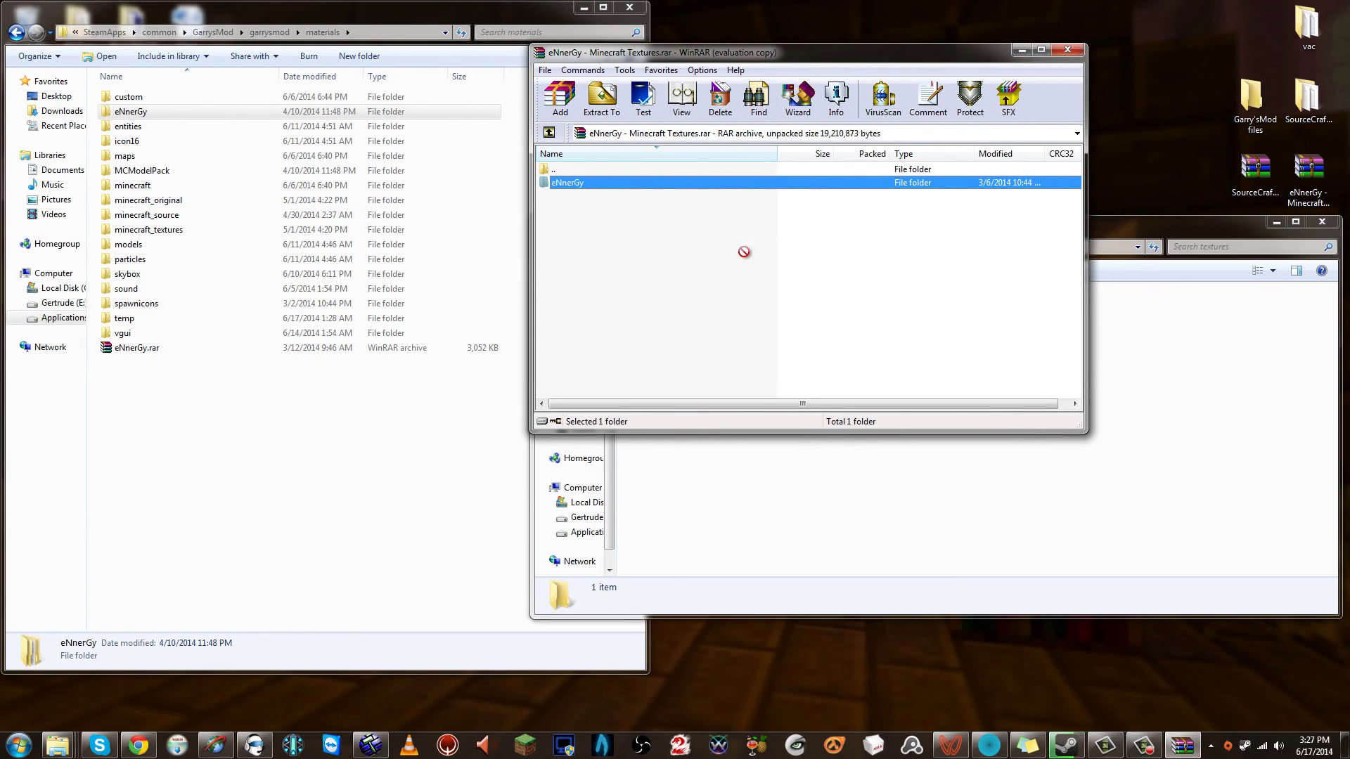
click(1063, 47)
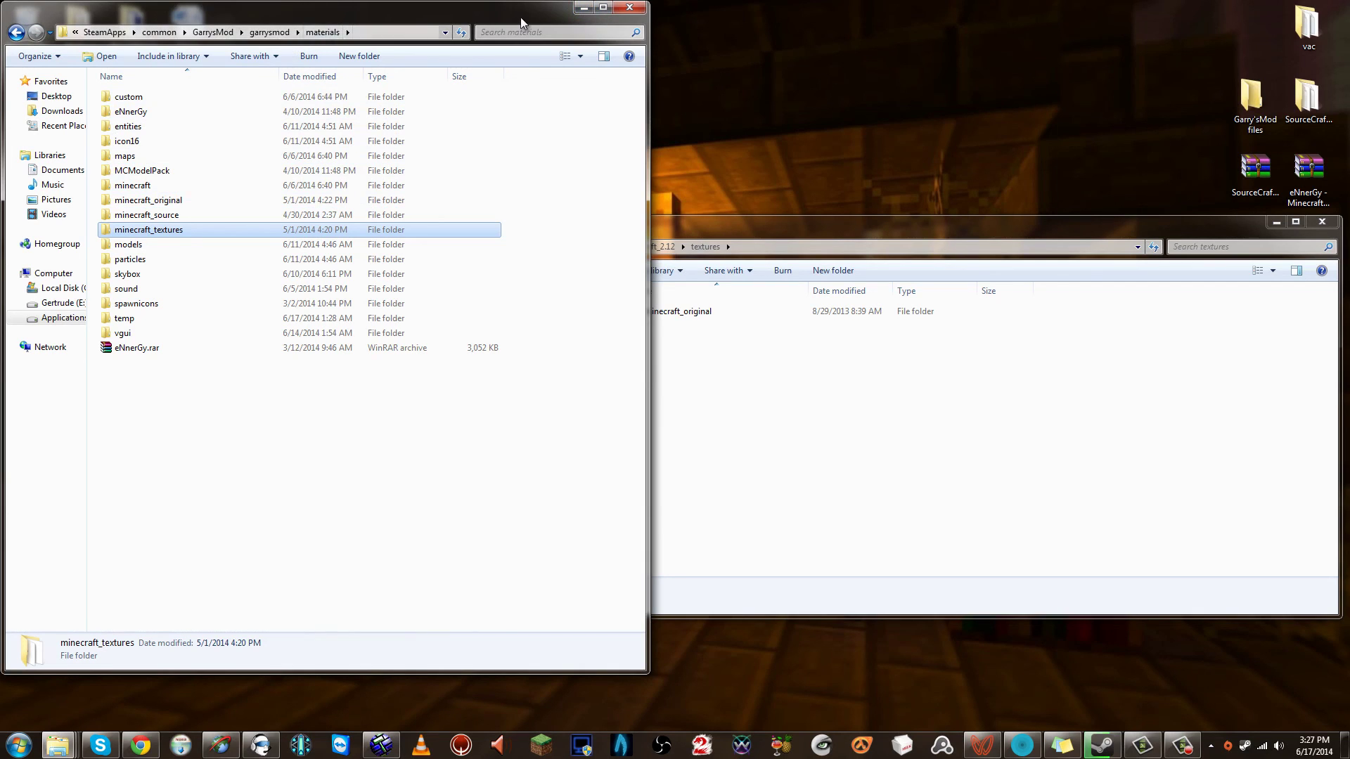
Minimize the materials and textures Explorer windows and bring Hammer back with Castle.vmf
mouse_move(522, 17)
mouse_down()
mouse_move(523, 33)
mouse_move(525, 21)
mouse_up()
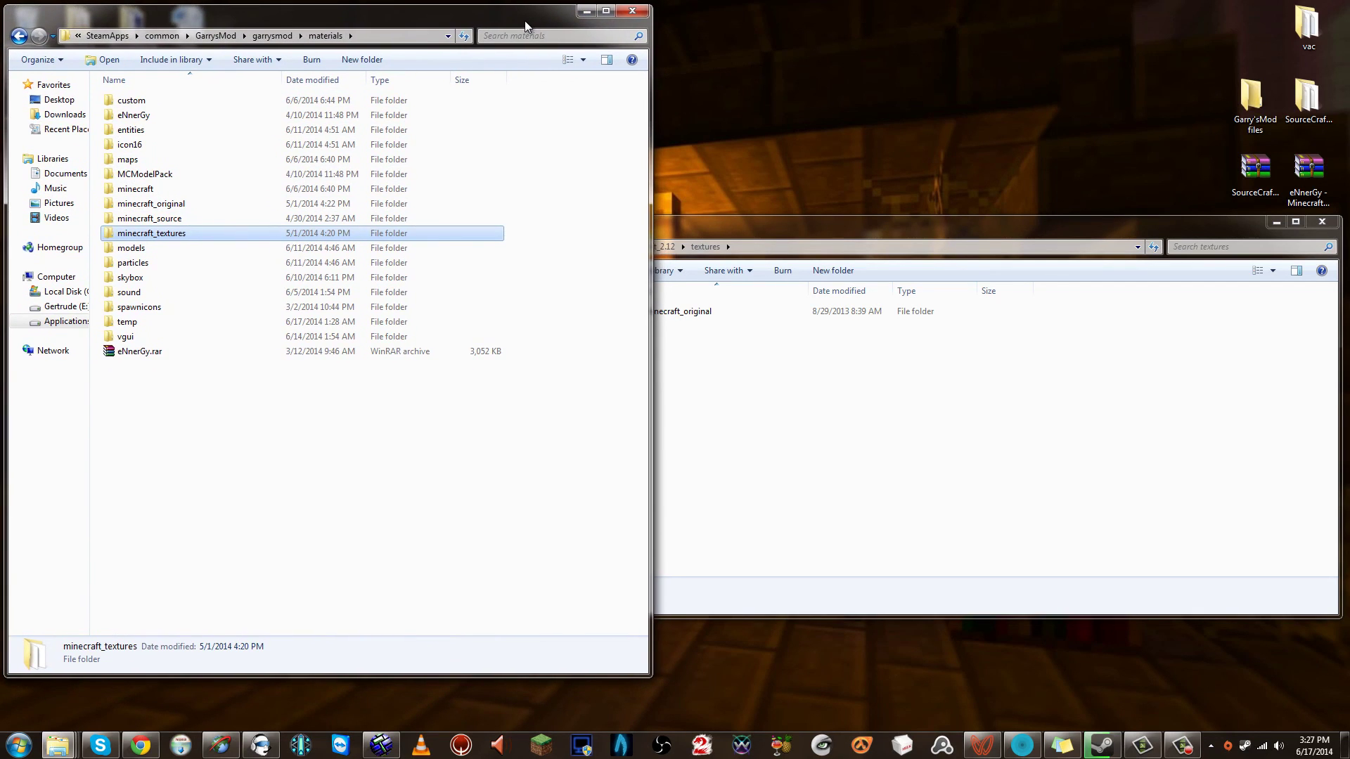
click(773, 223)
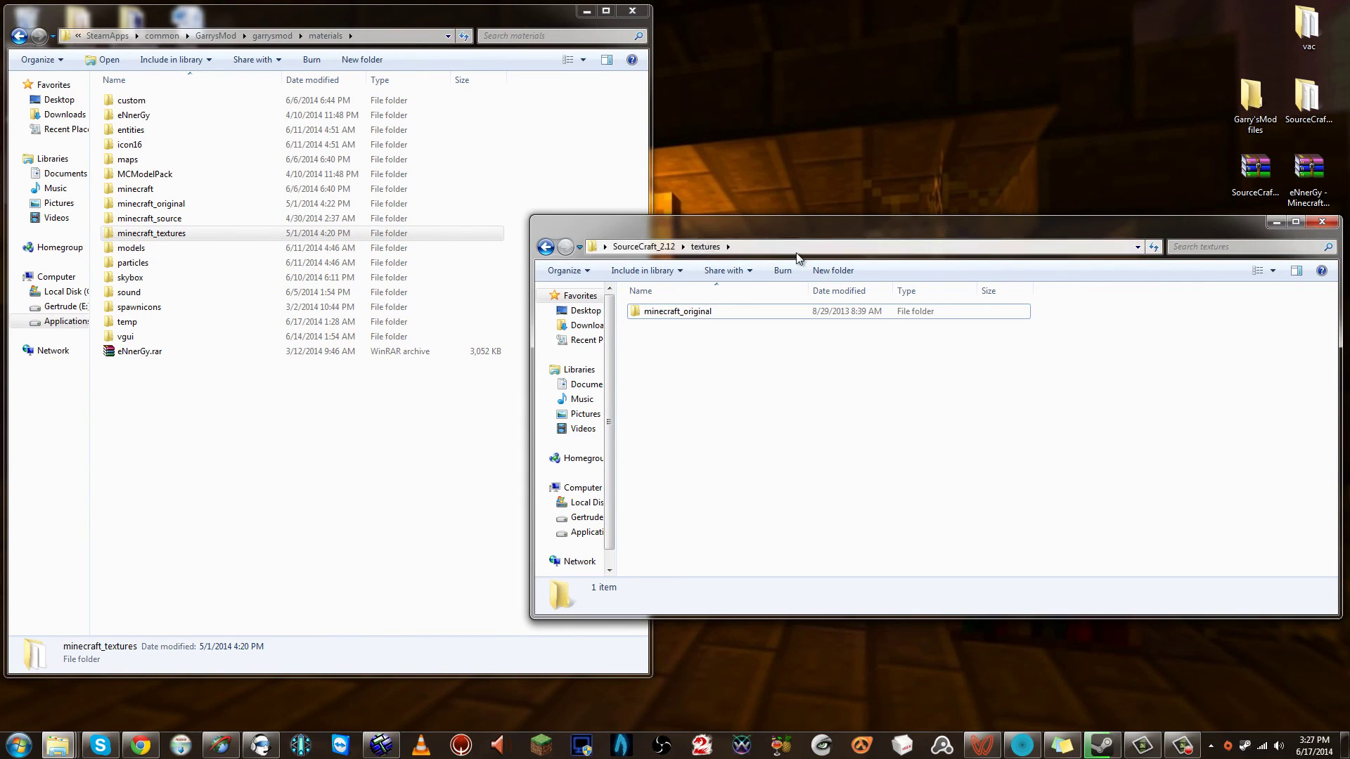
click(586, 10)
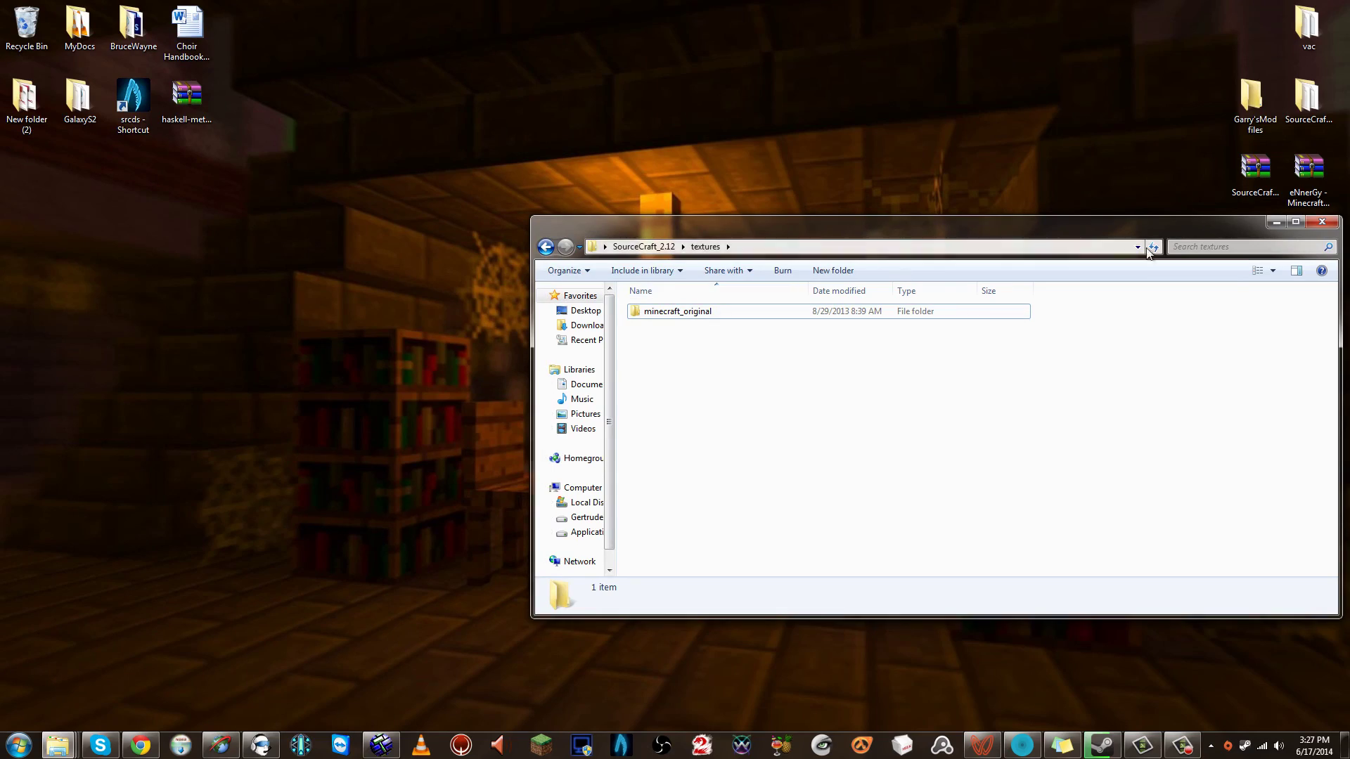
click(1277, 222)
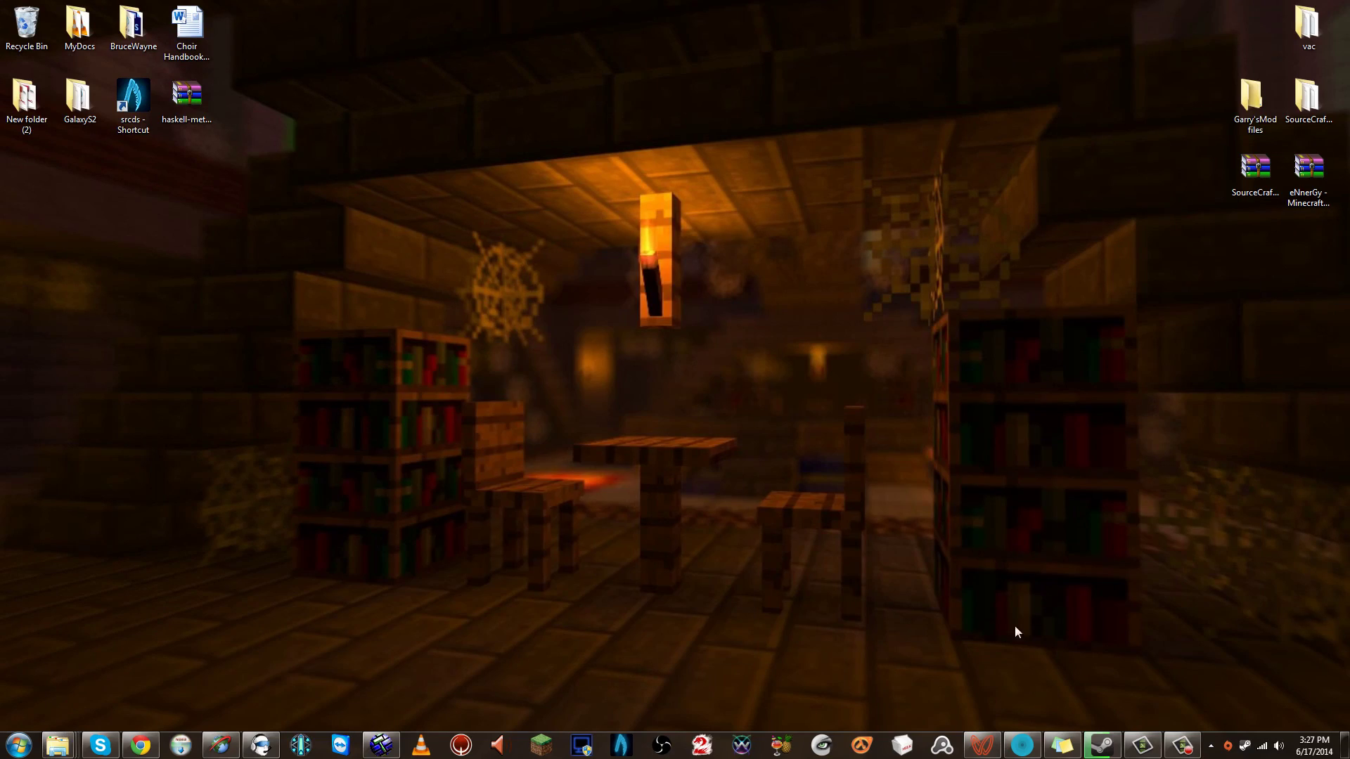
click(377, 751)
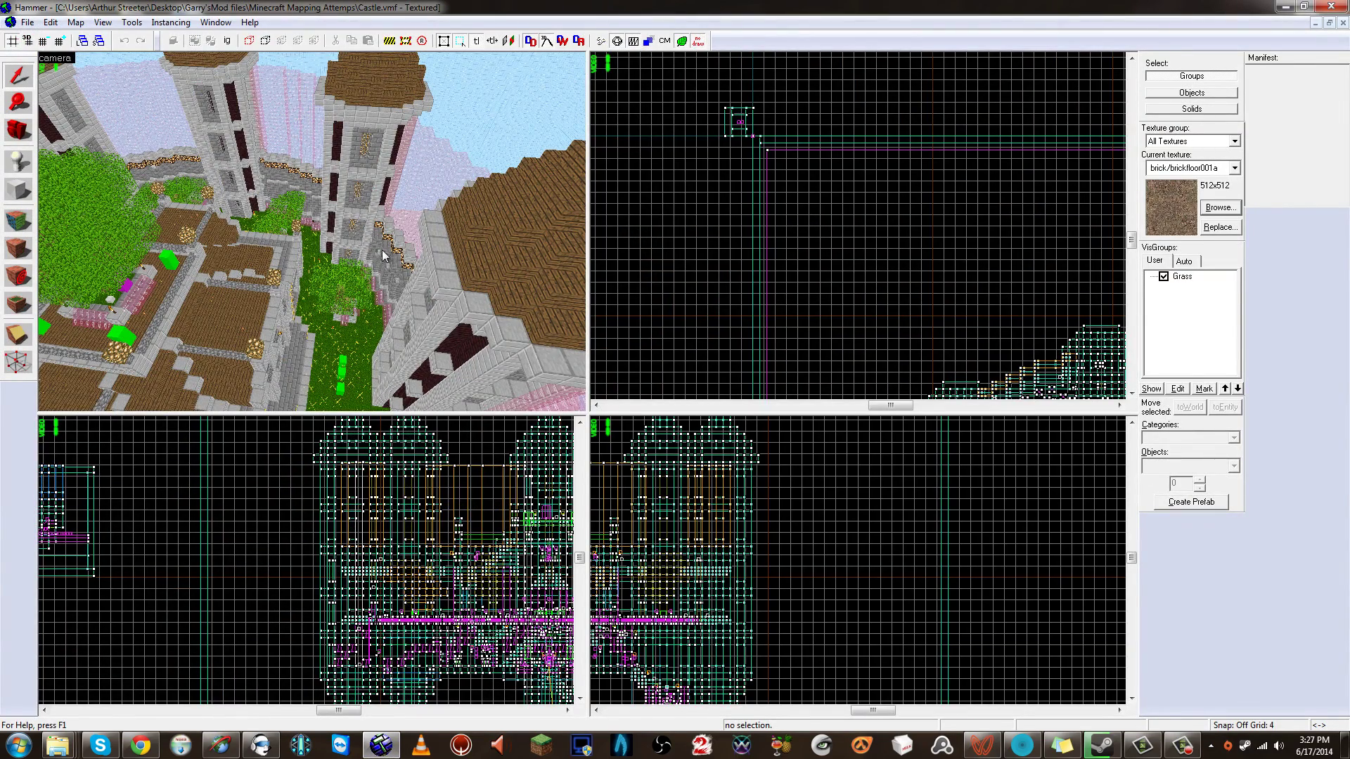